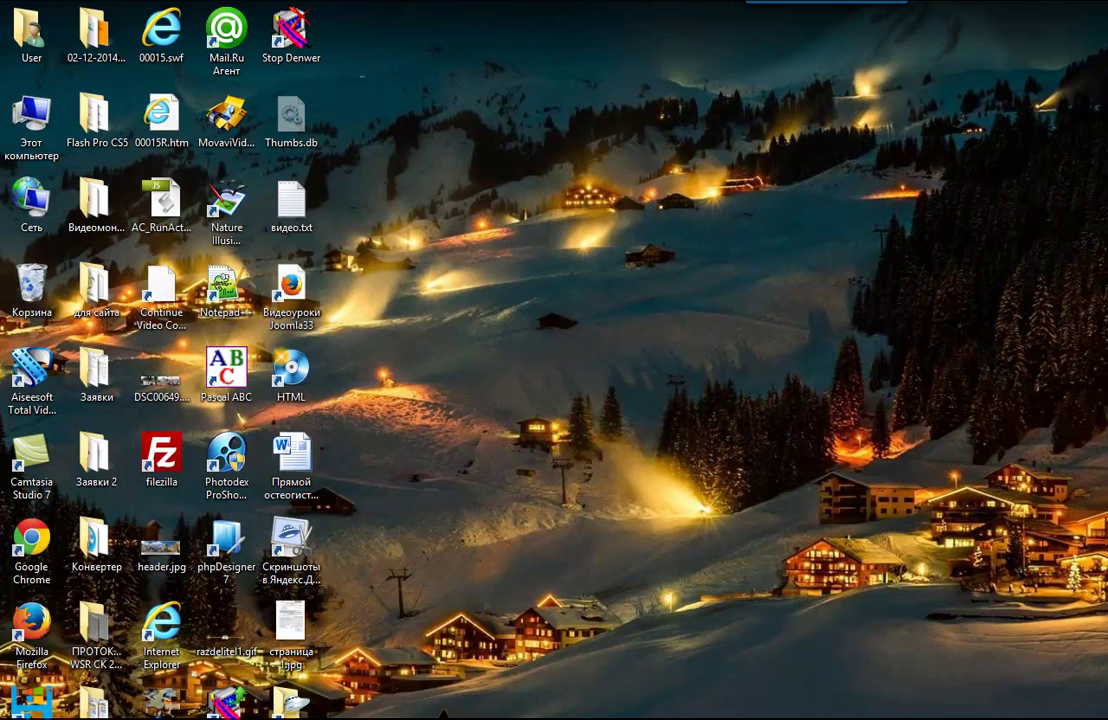
Check the system information, then open 23.psd from Recent Documents
key(super+Pause)
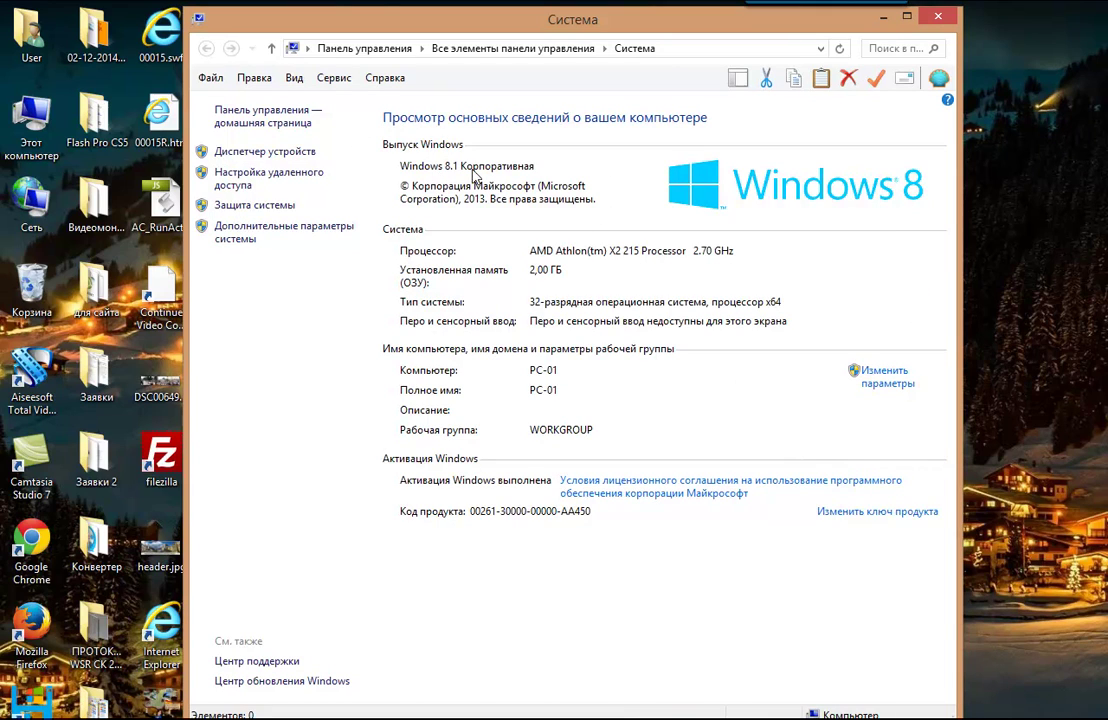
click(938, 16)
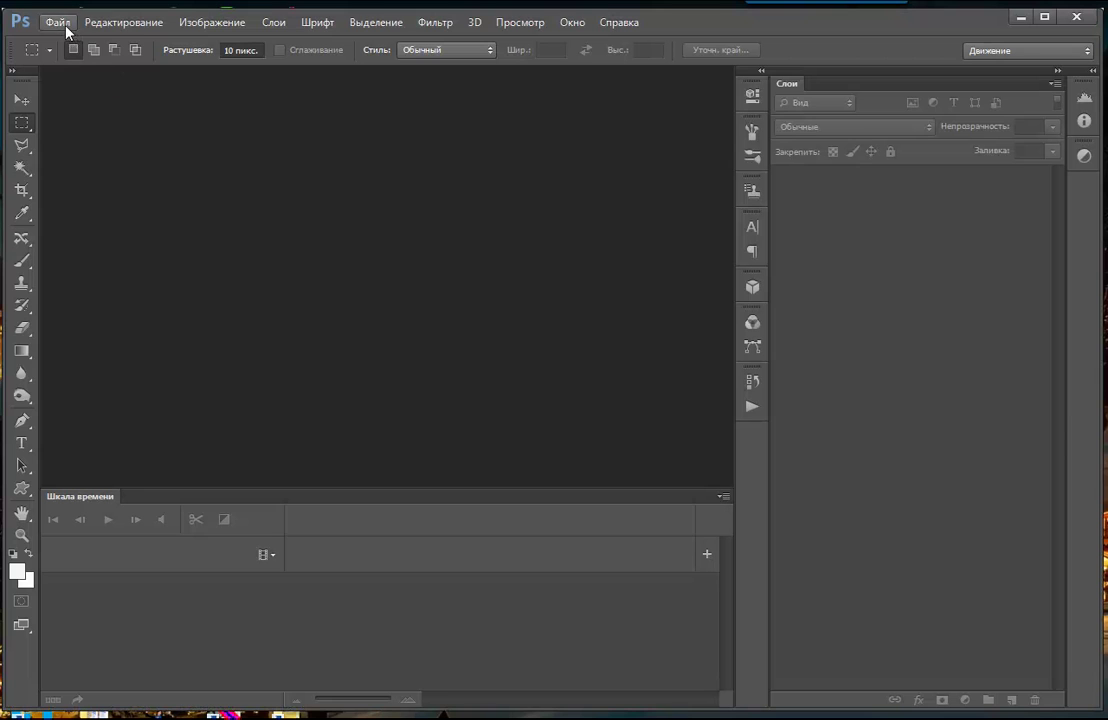
click(57, 22)
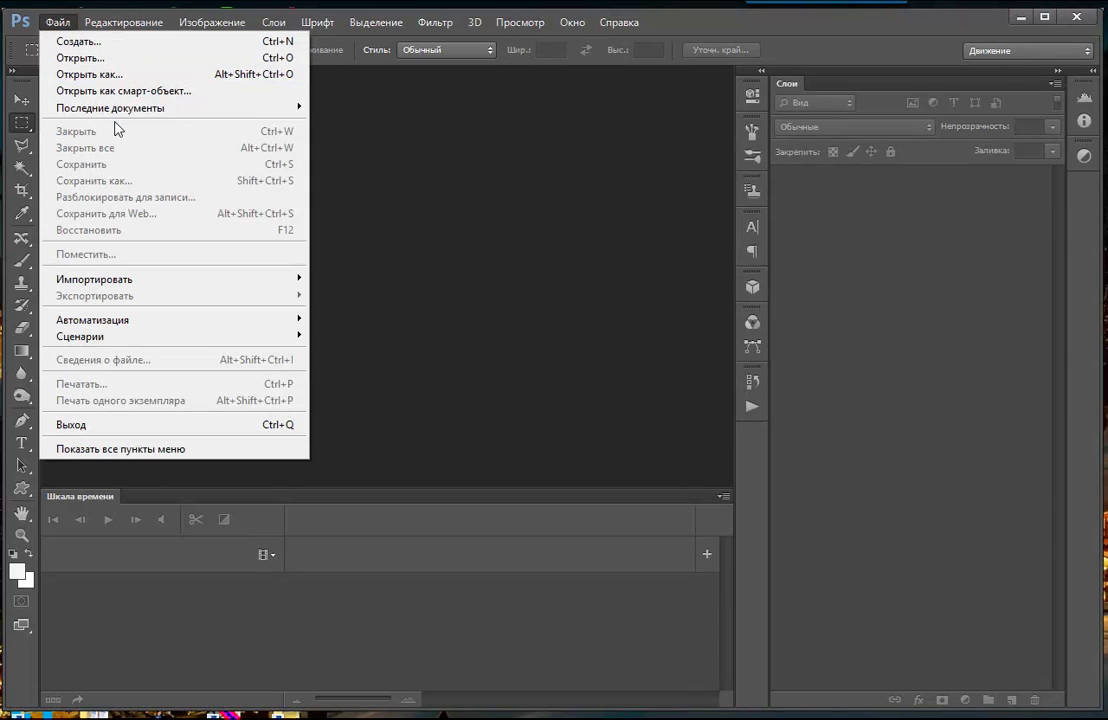
mouse_move(110, 107)
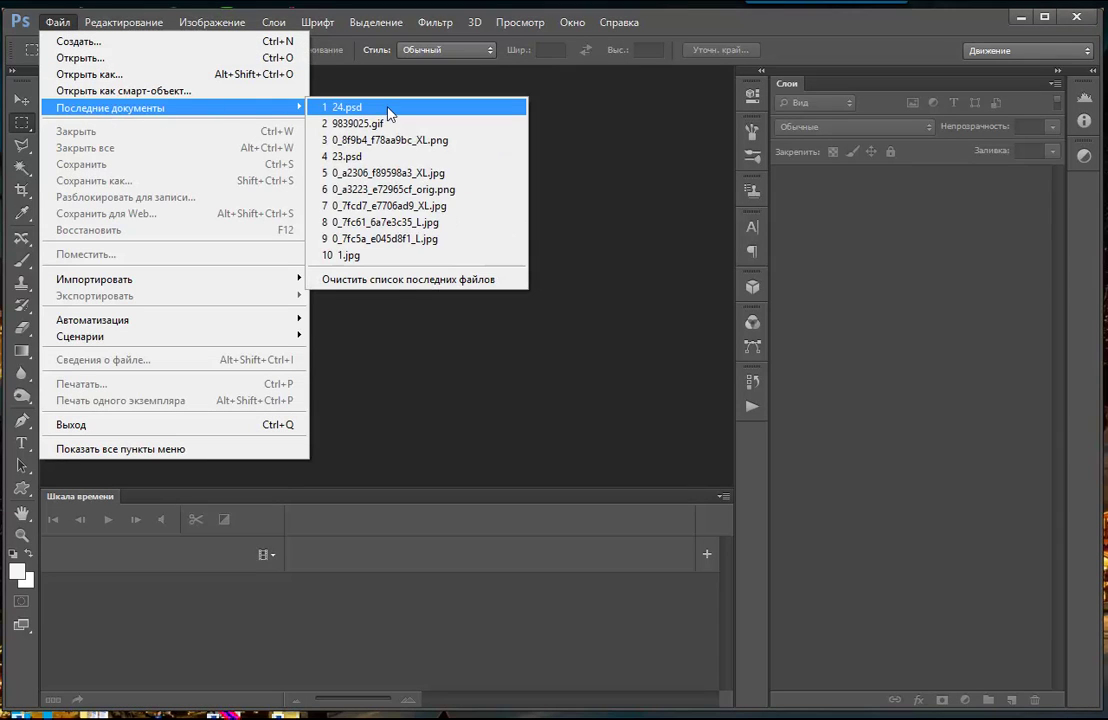
click(324, 156)
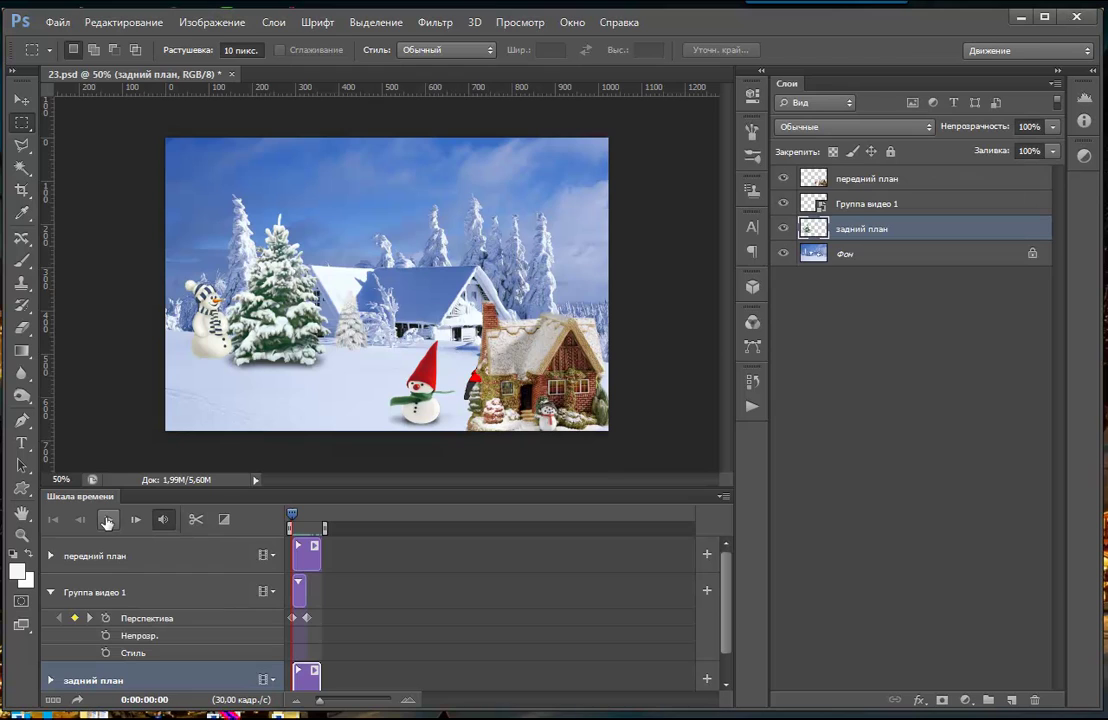
Play the timeline animation and zoom the timeline in and back out
click(107, 521)
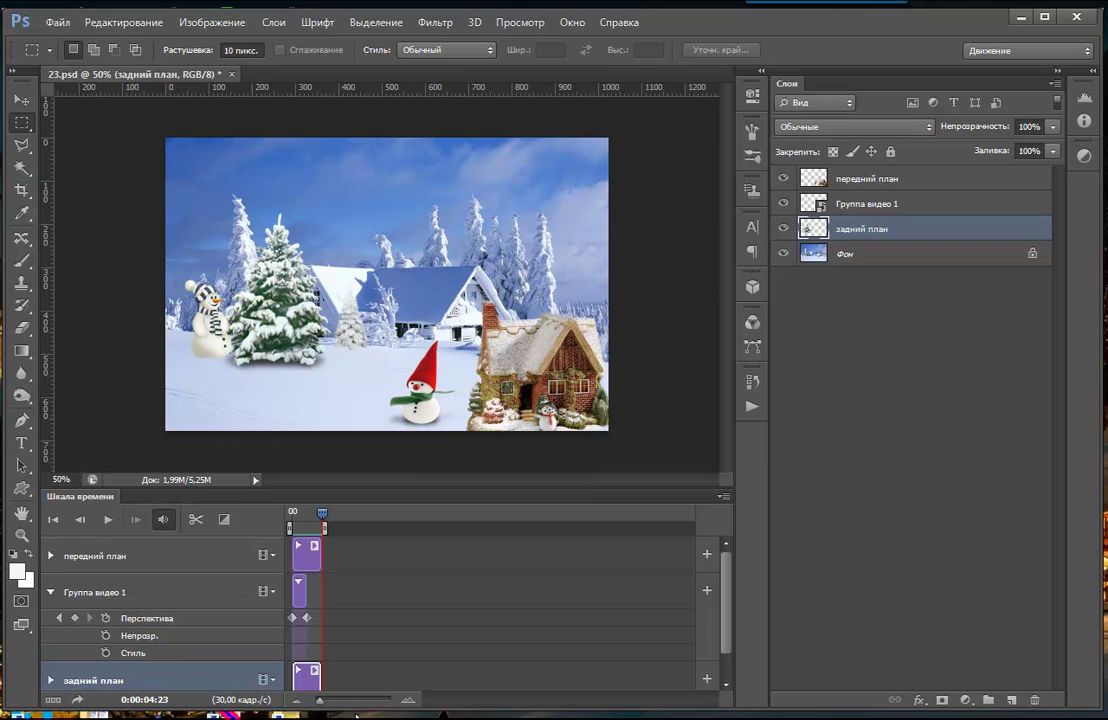
click(407, 700)
click(407, 703)
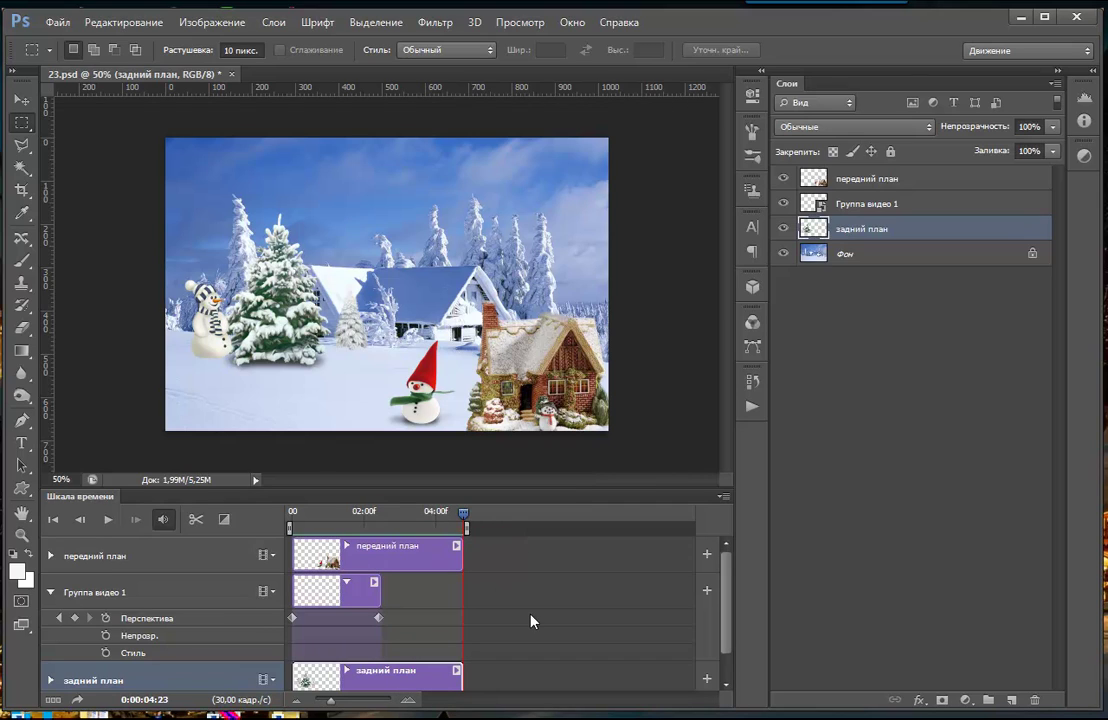
click(300, 702)
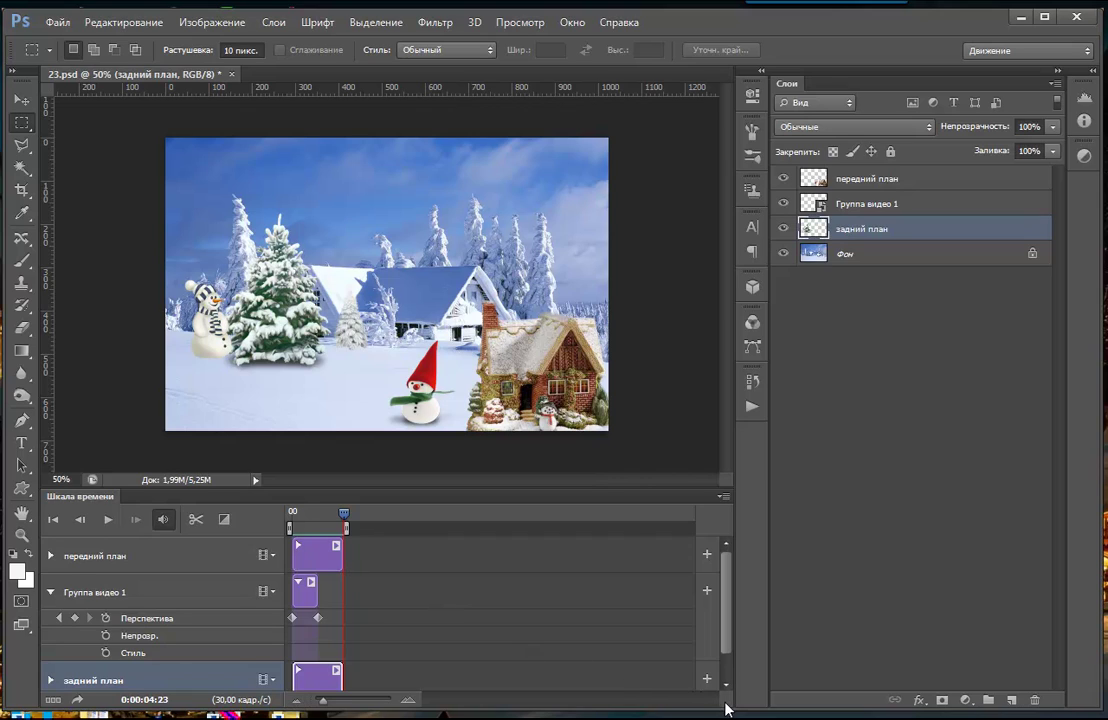
click(297, 703)
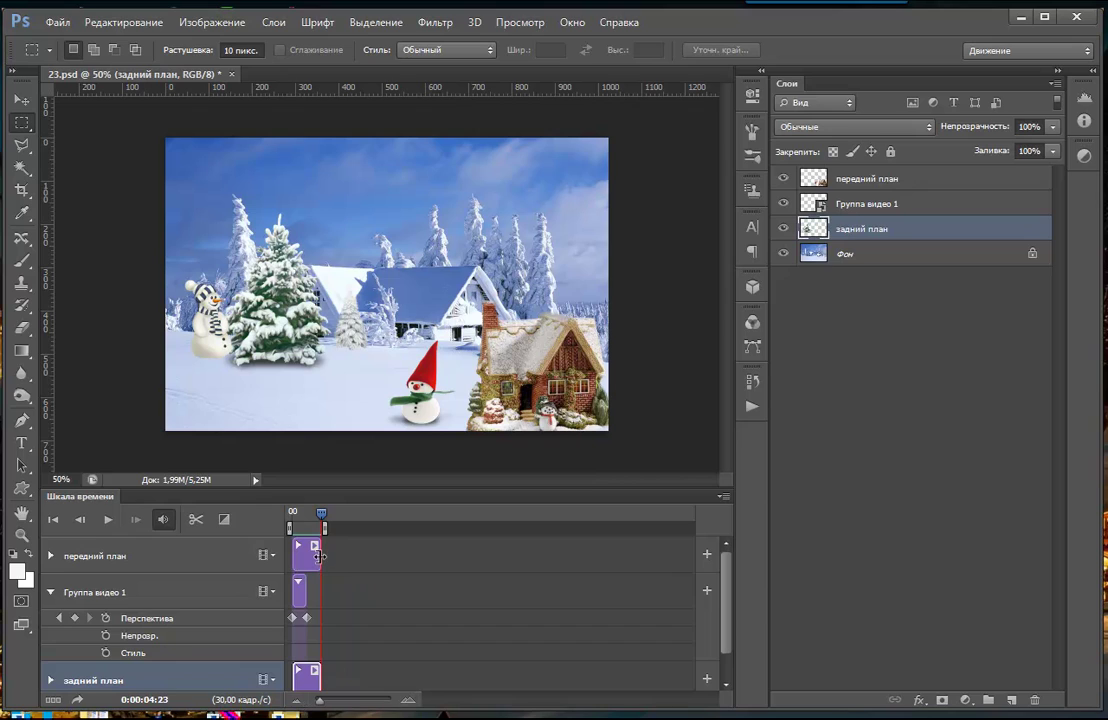
Extend the передний план clip to 1:00
mouse_move(318, 557)
mouse_down()
mouse_move(745, 574)
mouse_move(690, 572)
mouse_up()
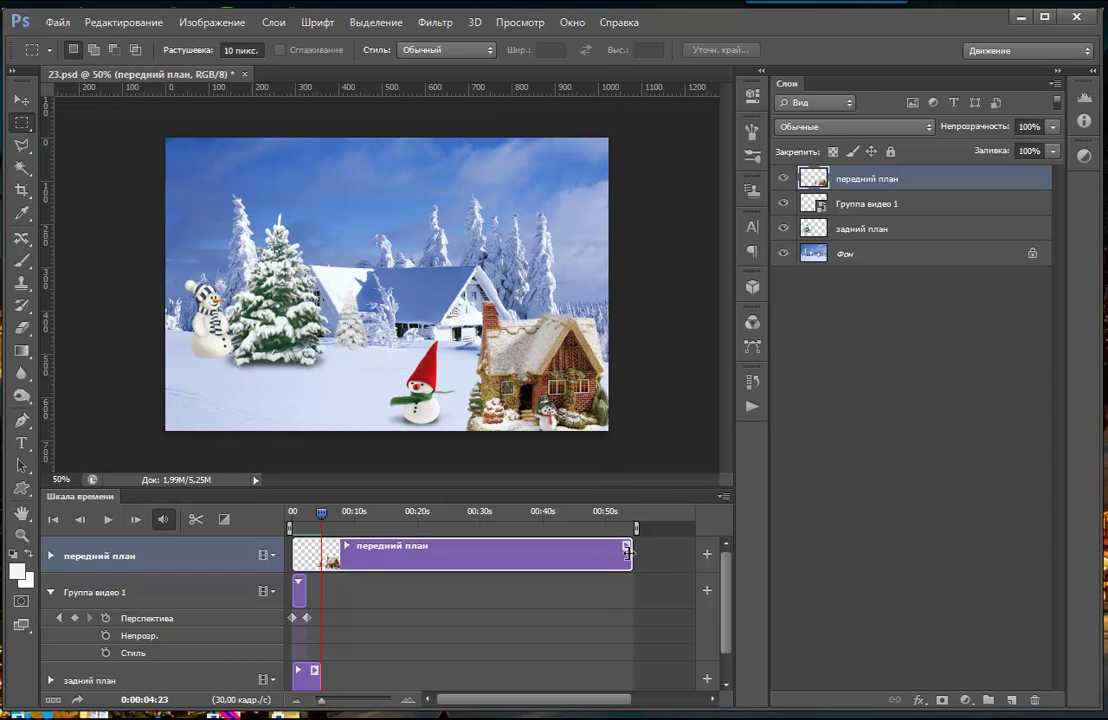
drag(628, 552, 656, 555)
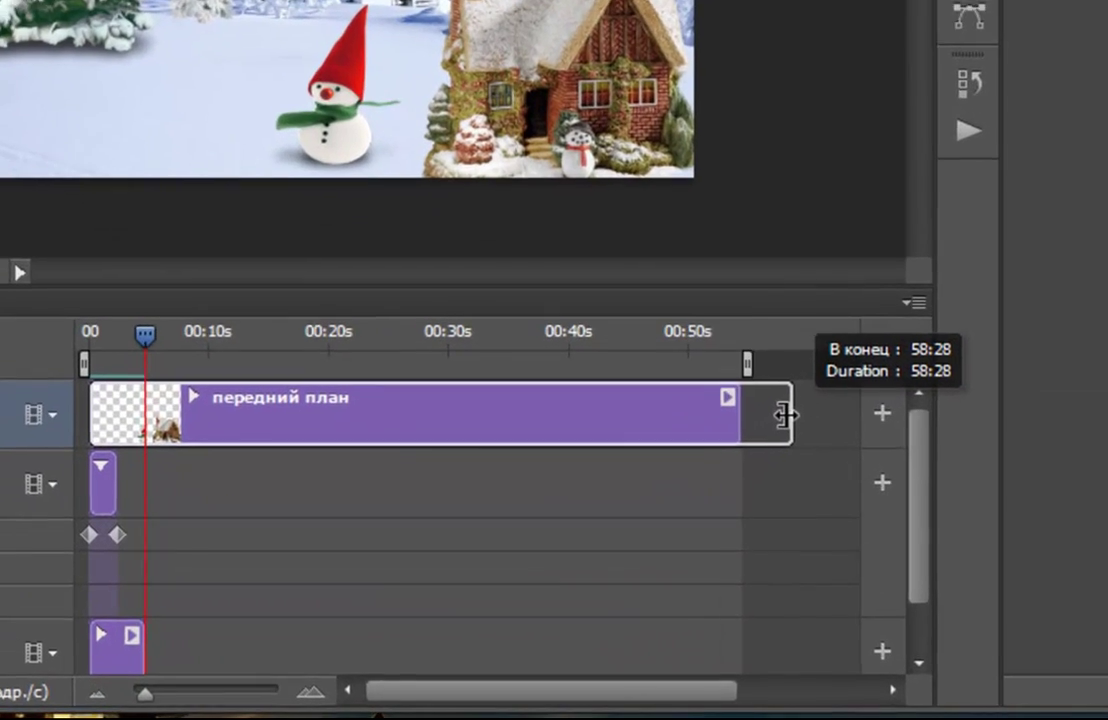
drag(785, 415, 803, 409)
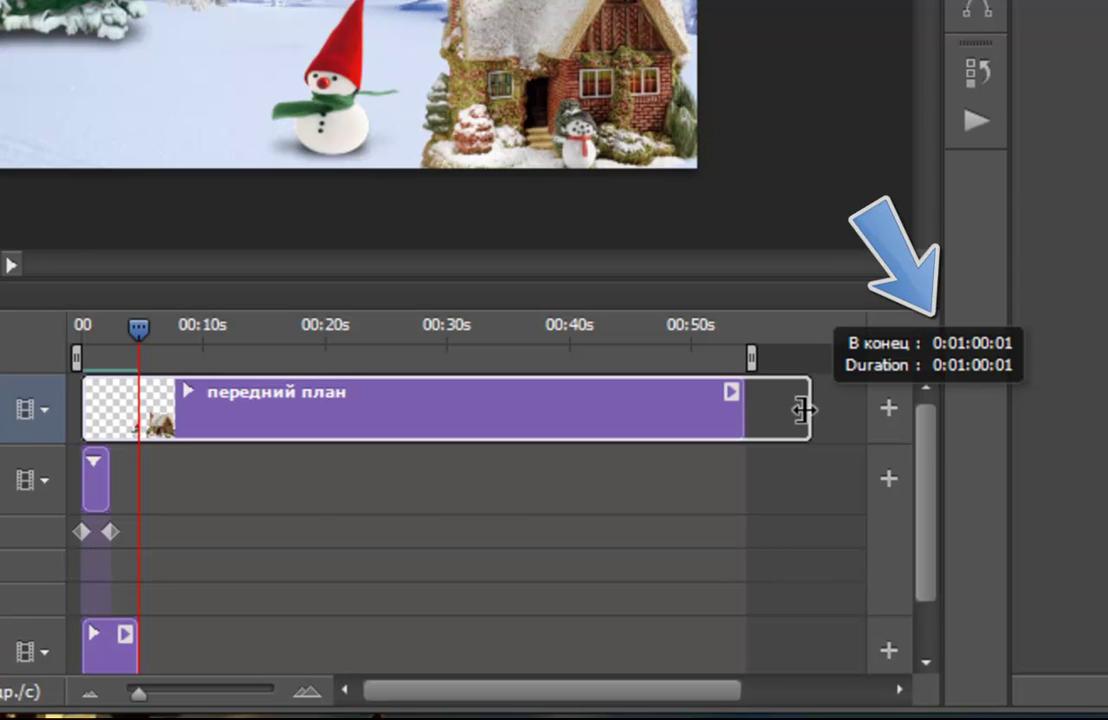
drag(803, 409, 803, 409)
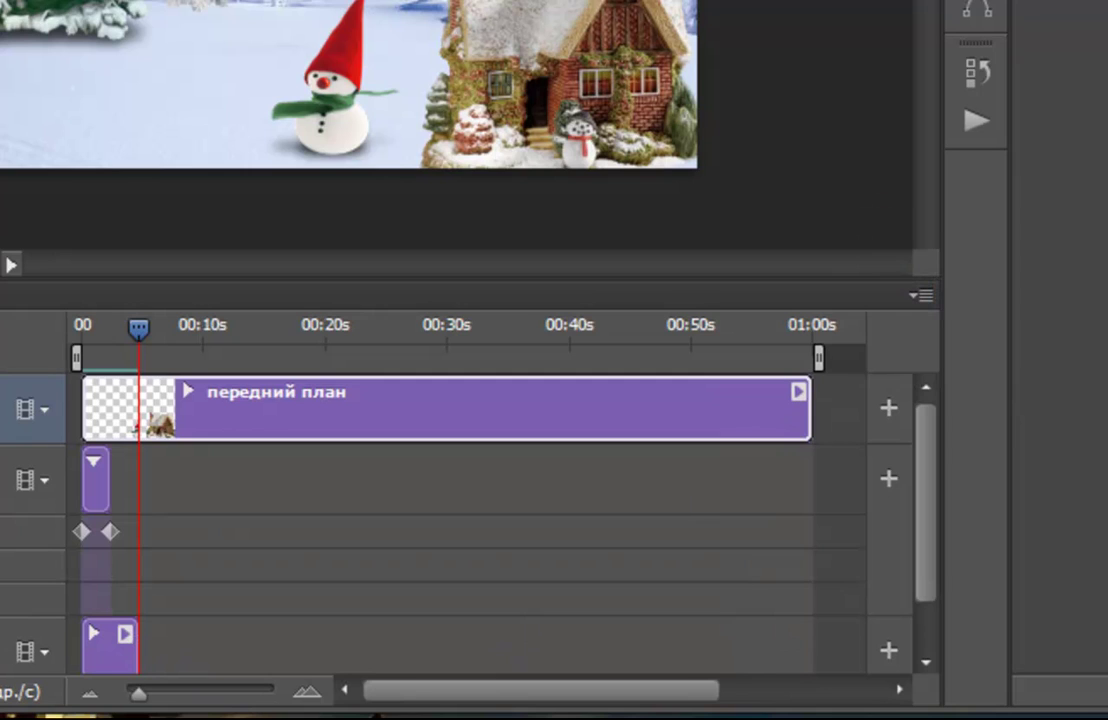
Extend the задний план clip to one minute and scrub to preview a frame
drag(134, 649, 808, 652)
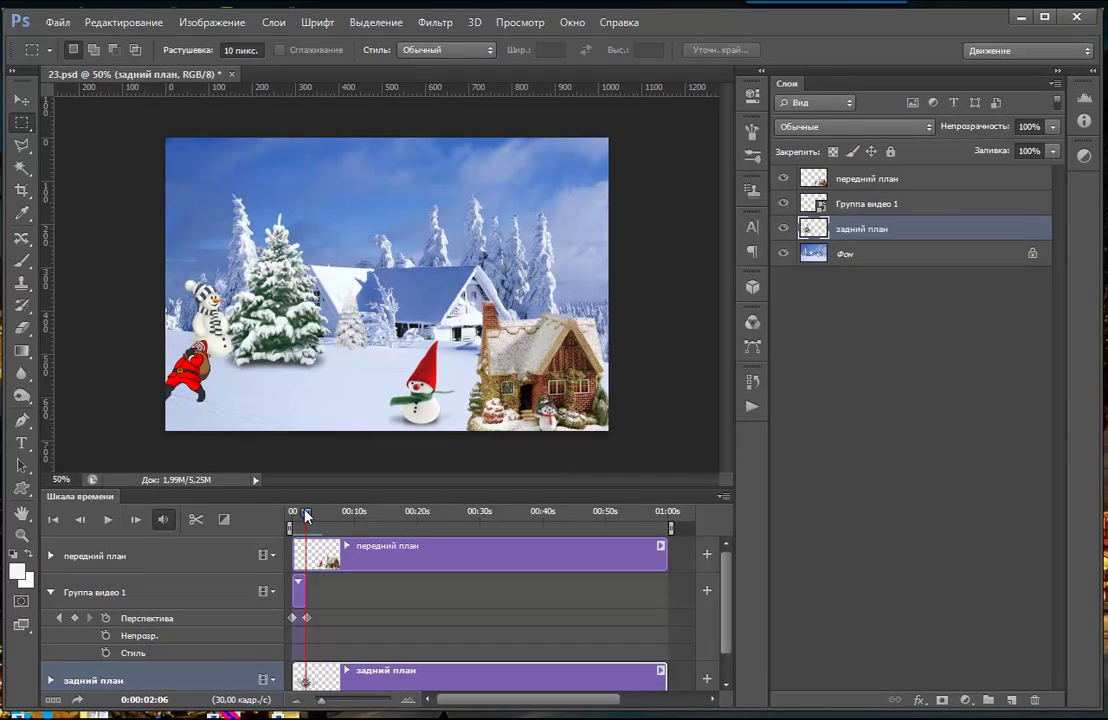
mouse_move(306, 515)
mouse_down()
mouse_move(301, 525)
mouse_move(314, 527)
mouse_up()
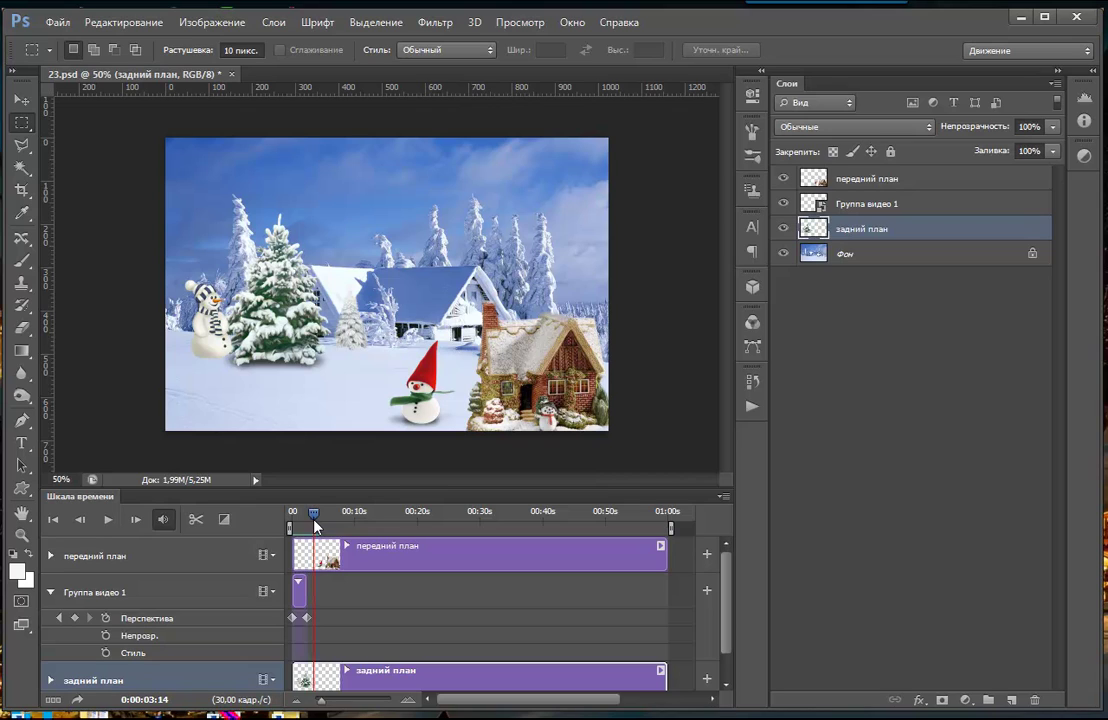
mouse_move(314, 527)
mouse_down()
mouse_move(303, 527)
mouse_move(324, 532)
mouse_up()
Import santa1.mov from folder 24 as a new video layer
click(276, 22)
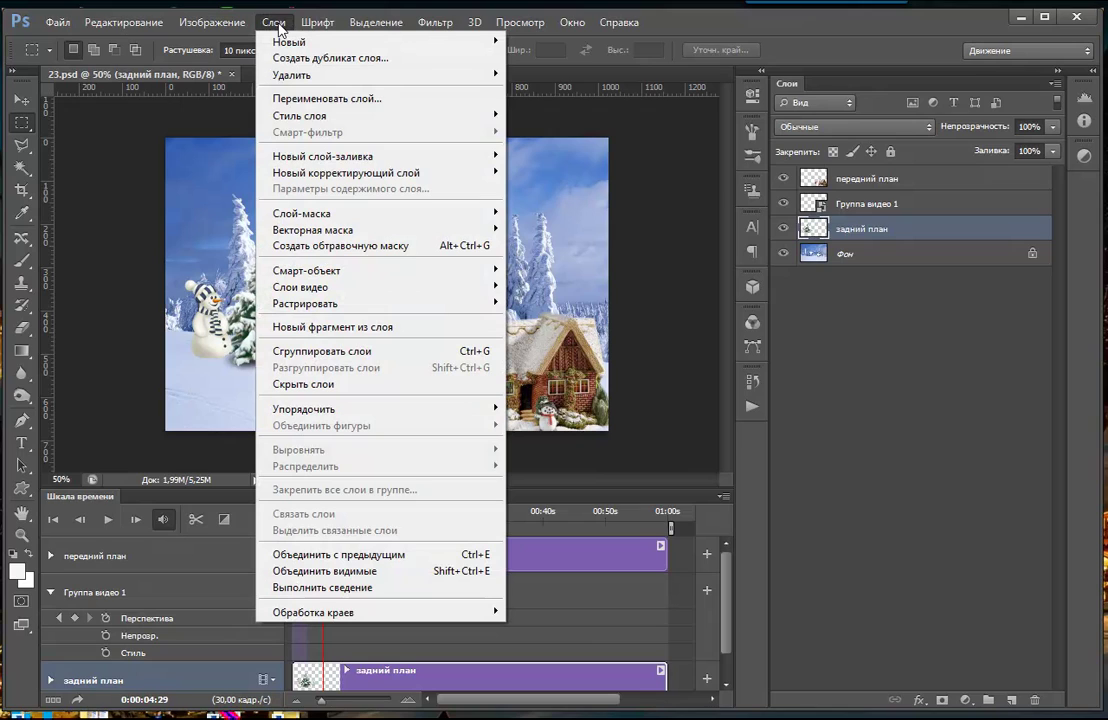
mouse_move(300, 287)
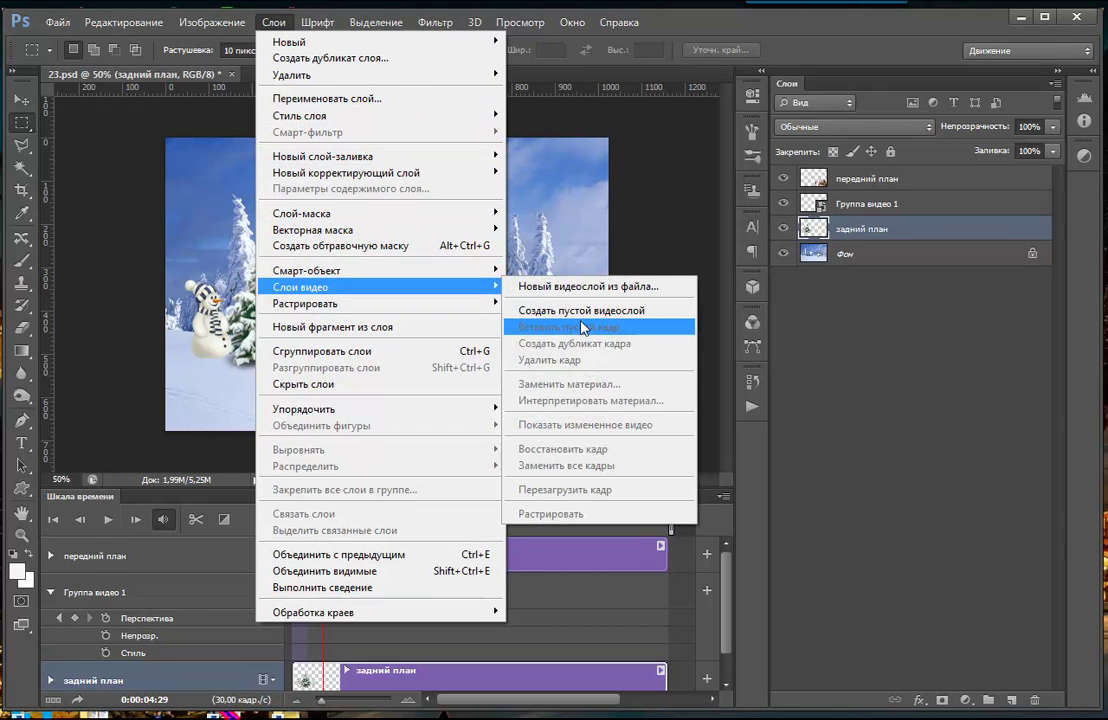
click(636, 290)
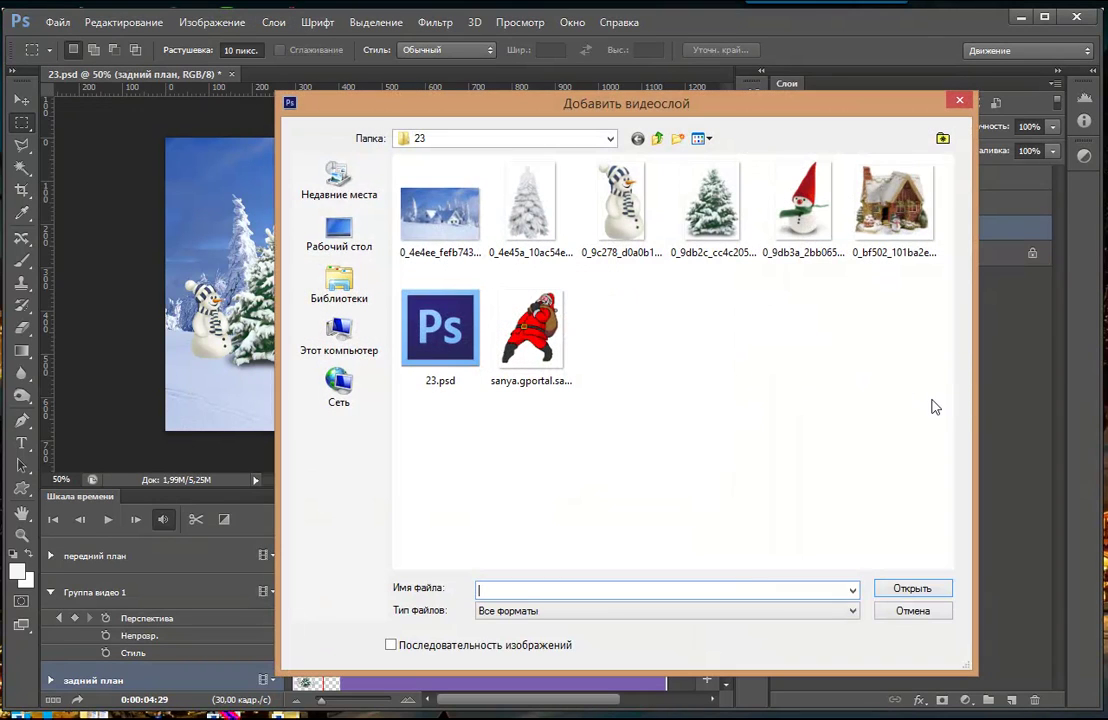
click(660, 140)
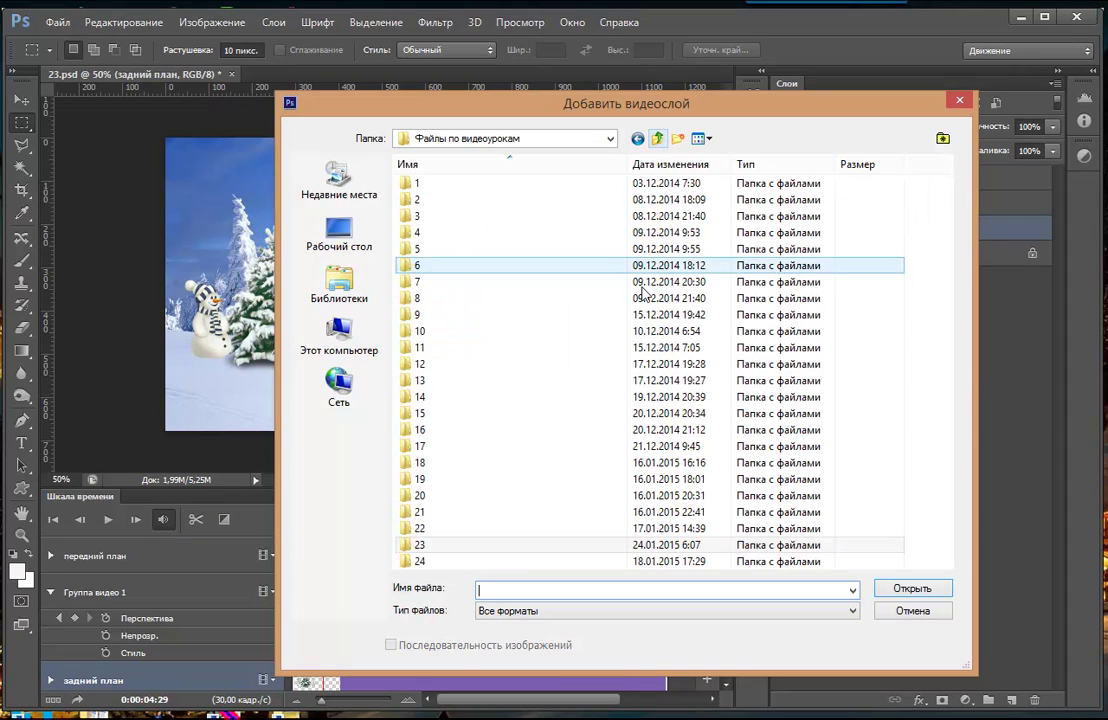
double_click(430, 568)
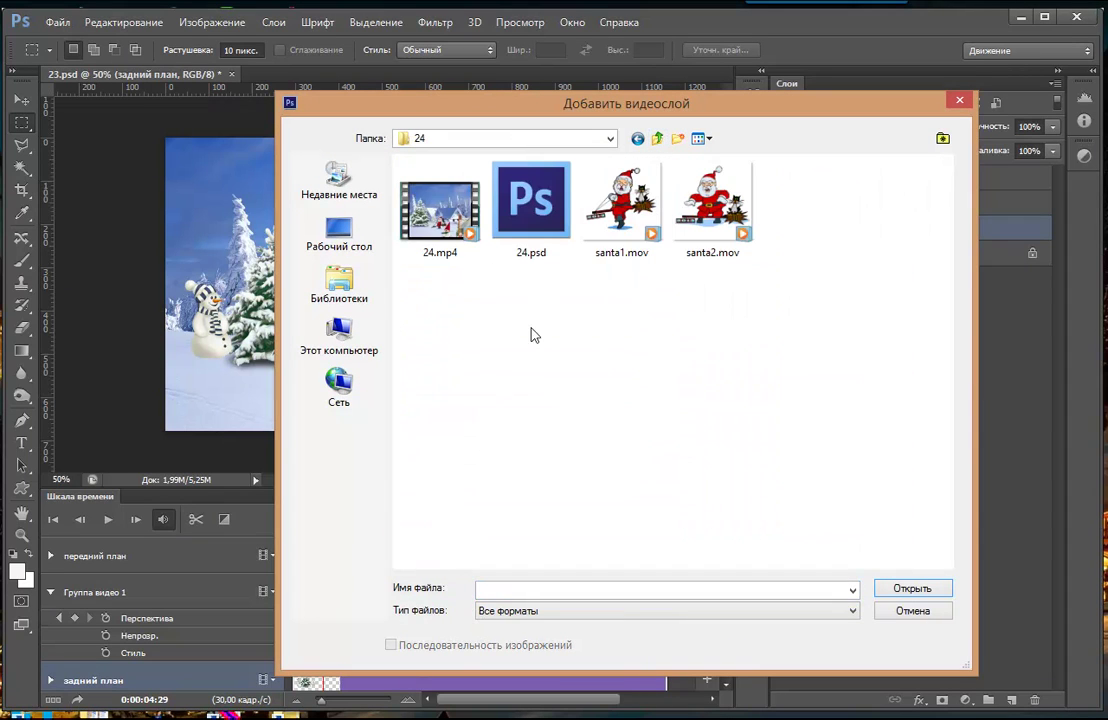
click(598, 234)
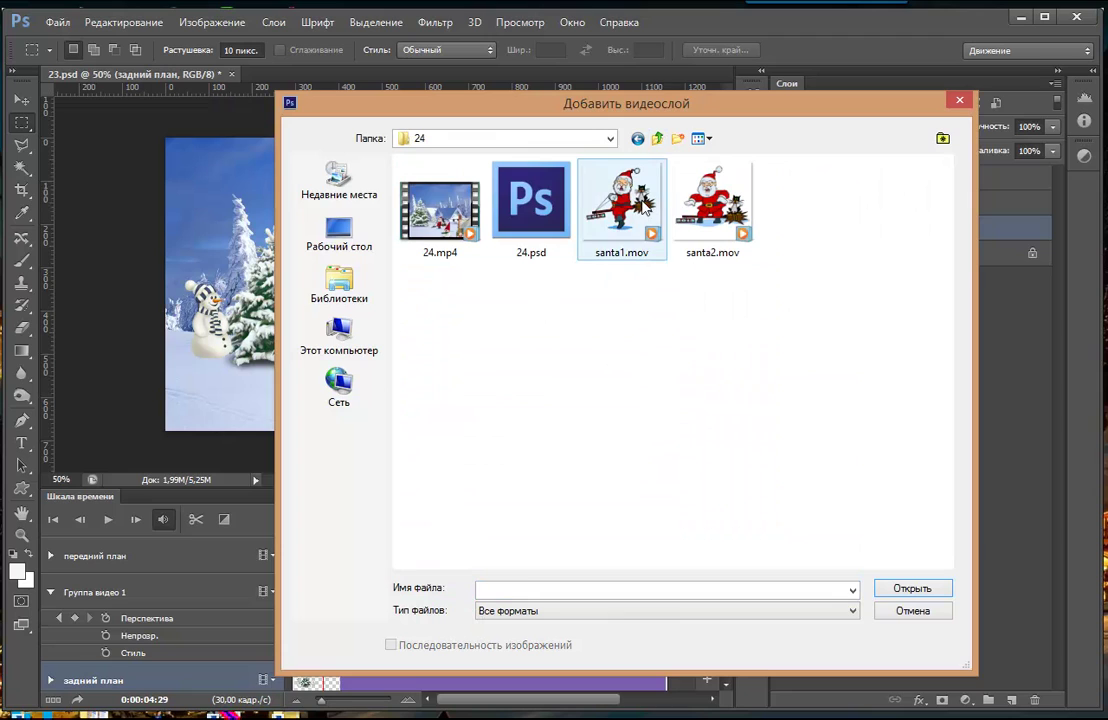
click(911, 590)
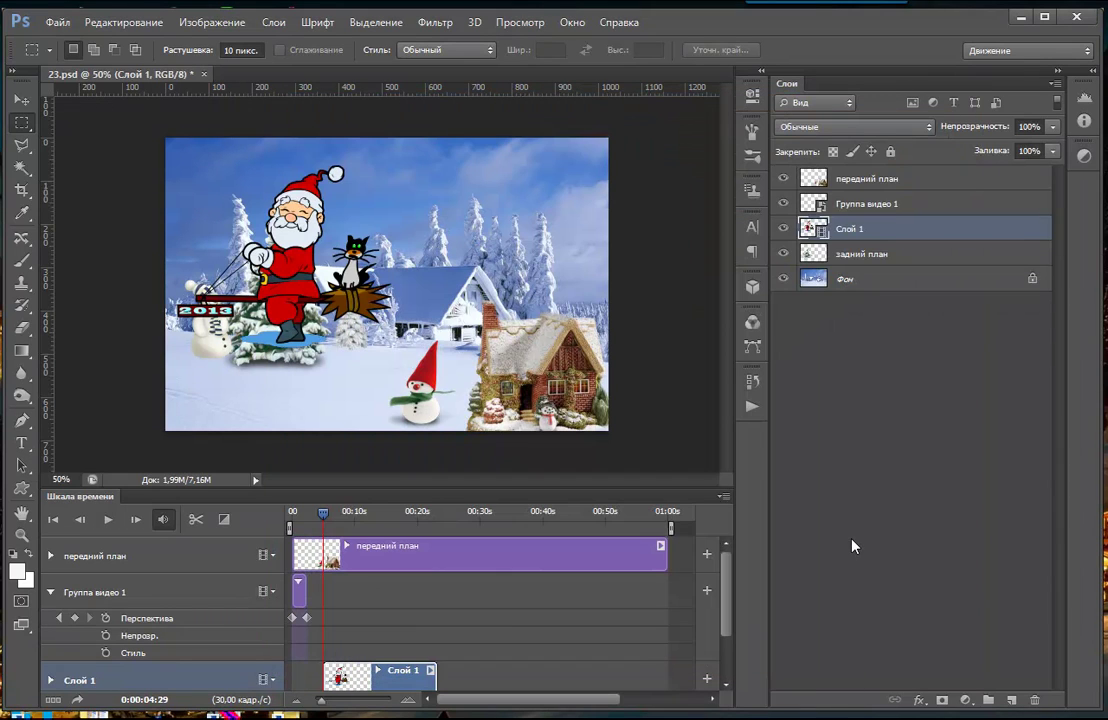
Convert the Santa video to a smart object, scale it to about a third, and move it right
click(22, 103)
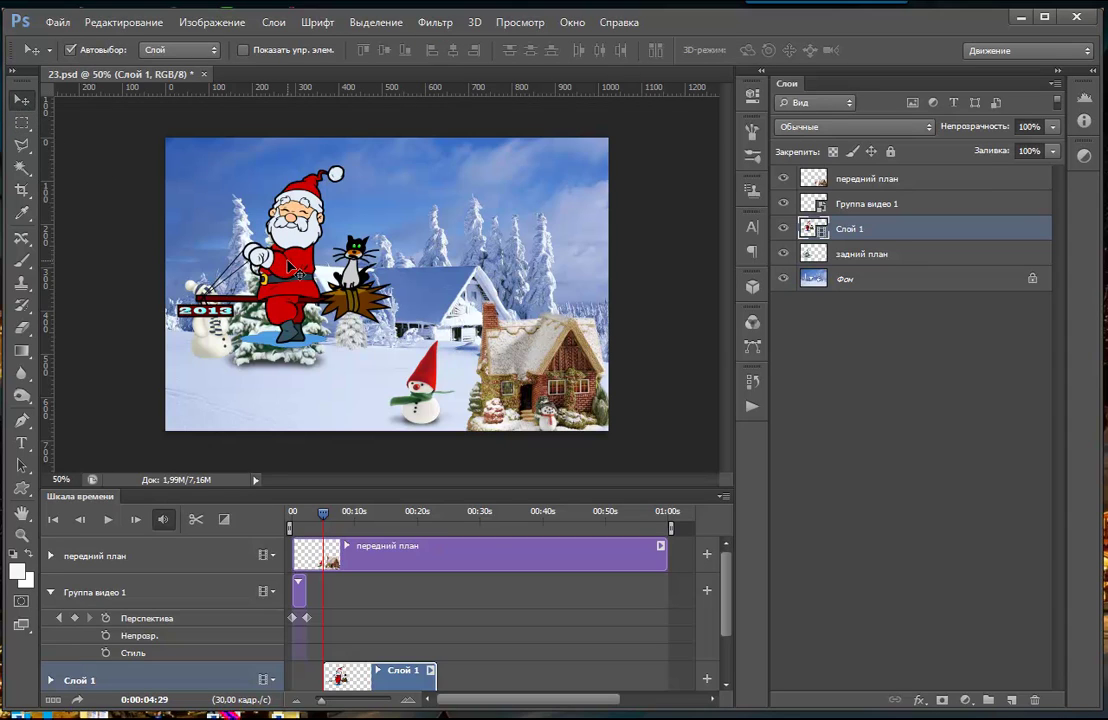
key(ctrl+t)
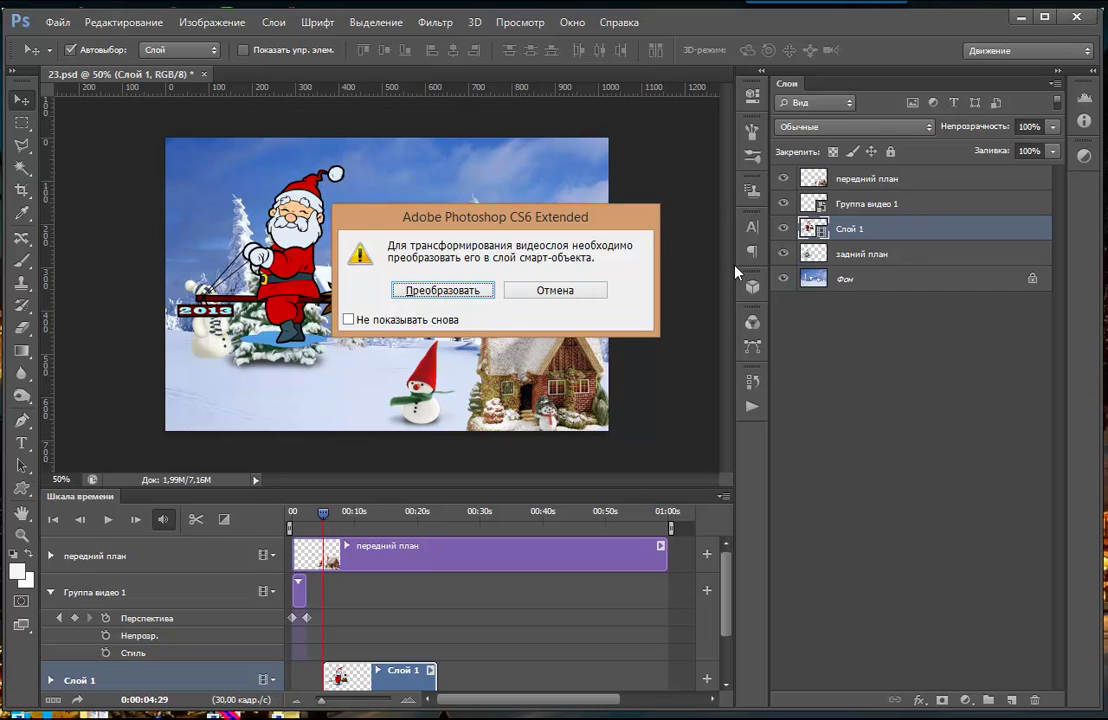
click(437, 292)
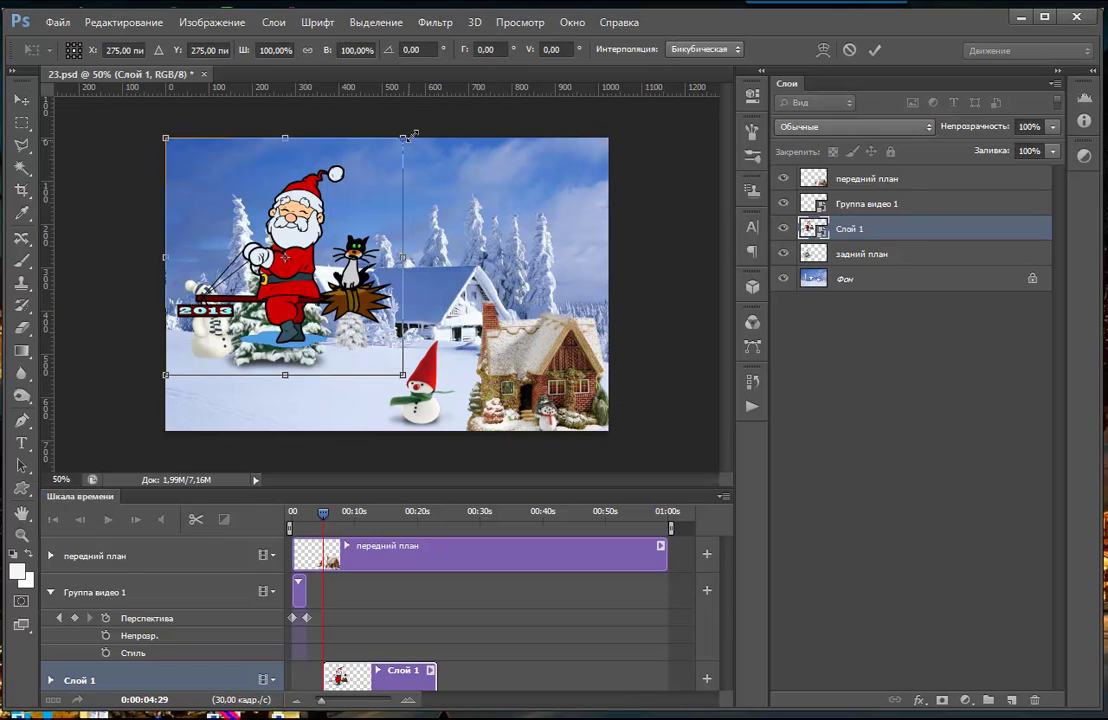
drag(403, 137, 272, 304)
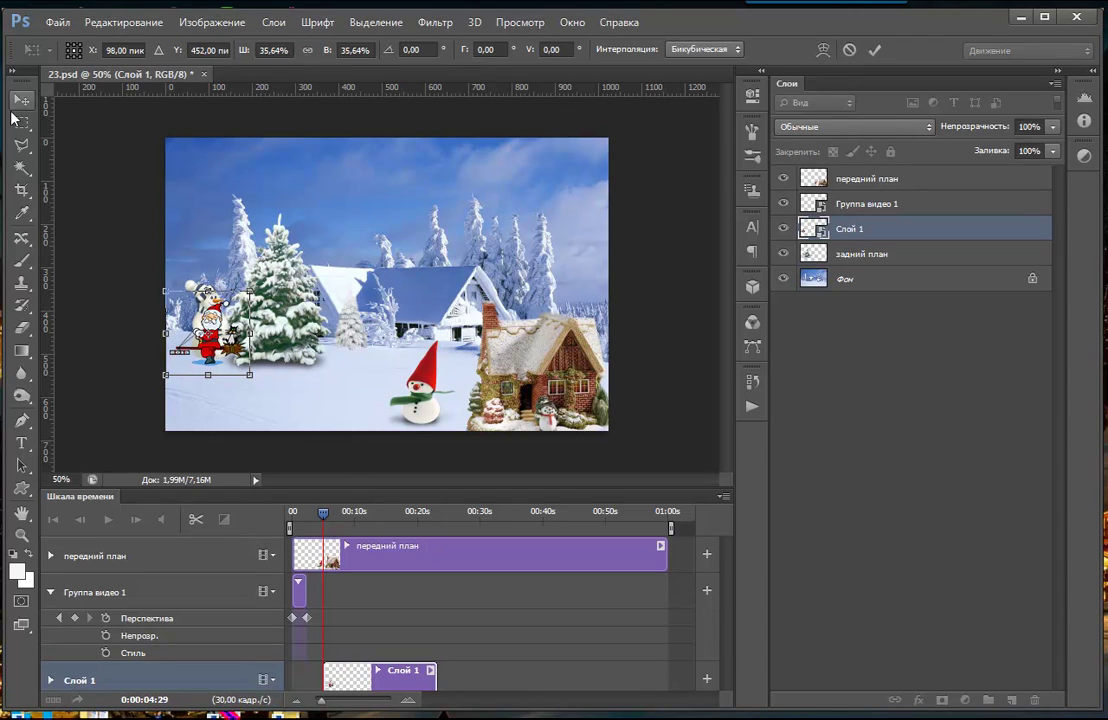
click(20, 101)
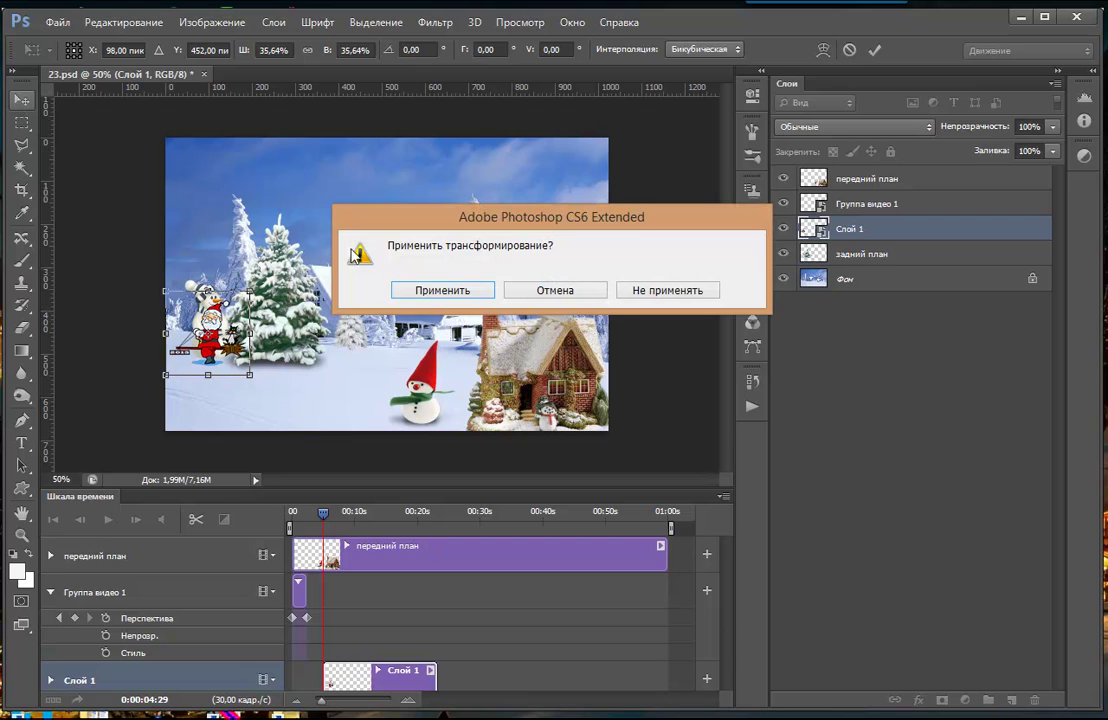
click(442, 289)
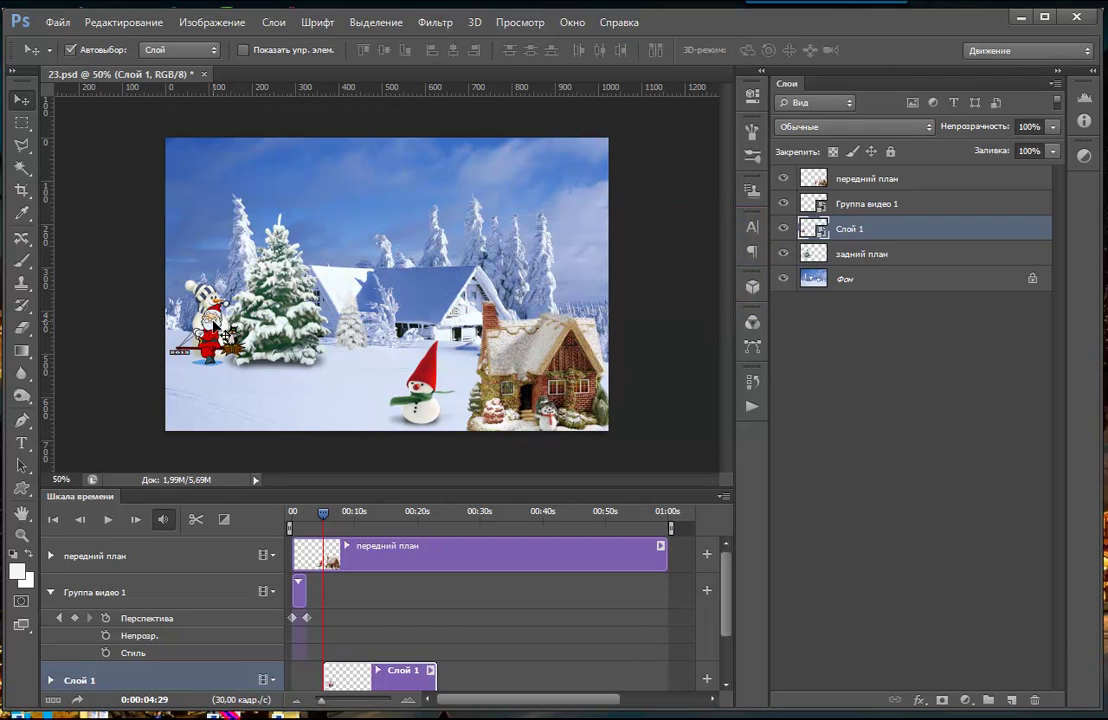
drag(188, 340, 525, 348)
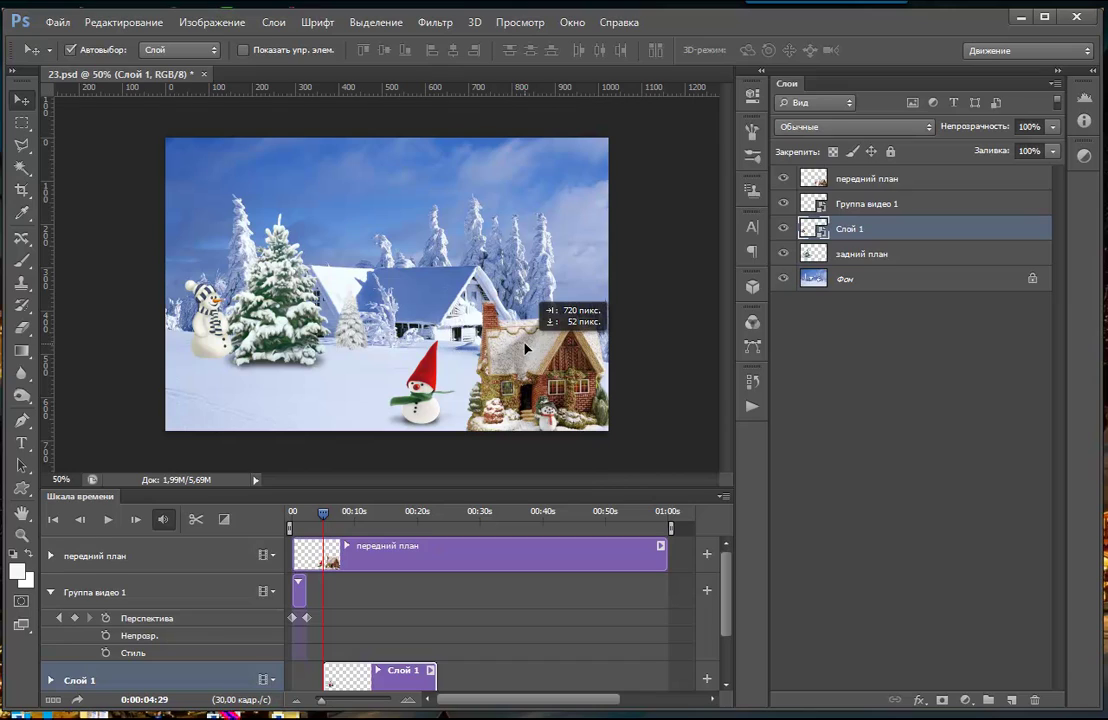
Drag the small Santa on Слой 1 right so it sits behind the brick house
drag(525, 347, 525, 347)
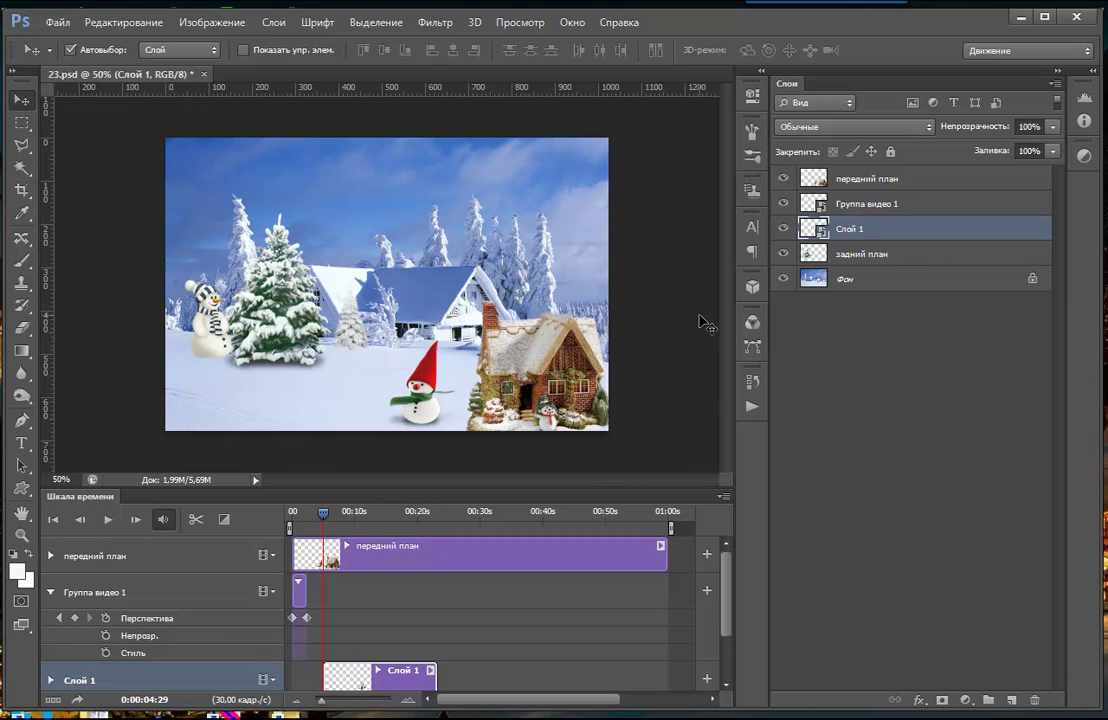
Rename the Слой 1 video layer to санта1
double_click(846, 229)
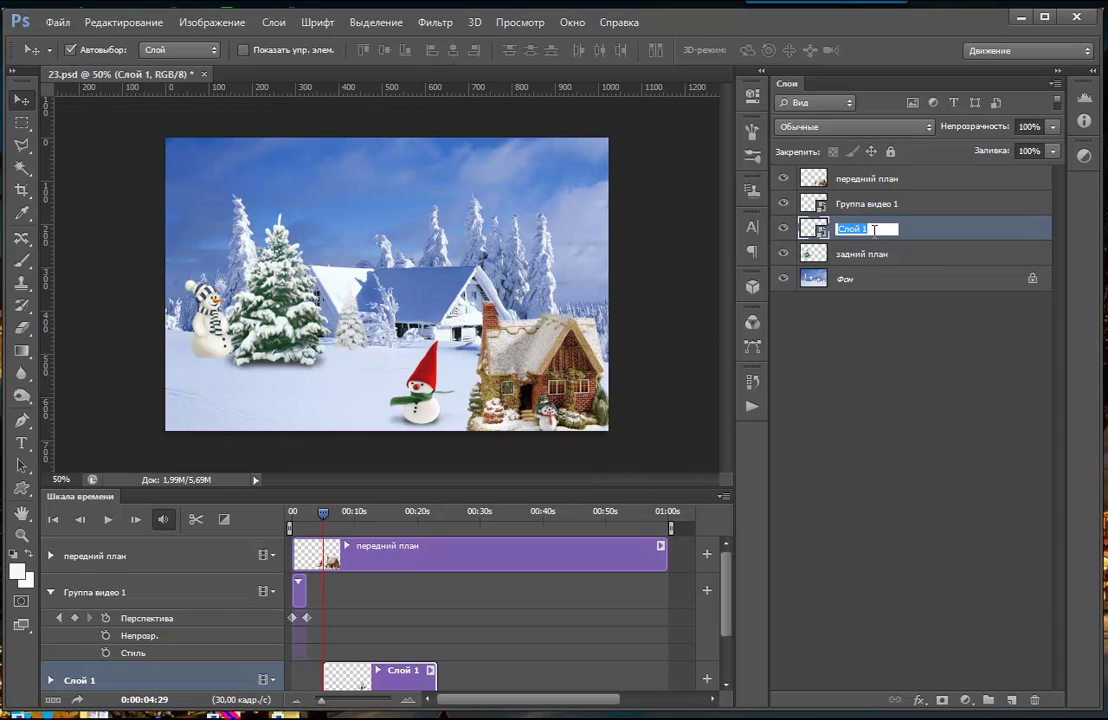
text(сант)
text(а1)
key(Return)
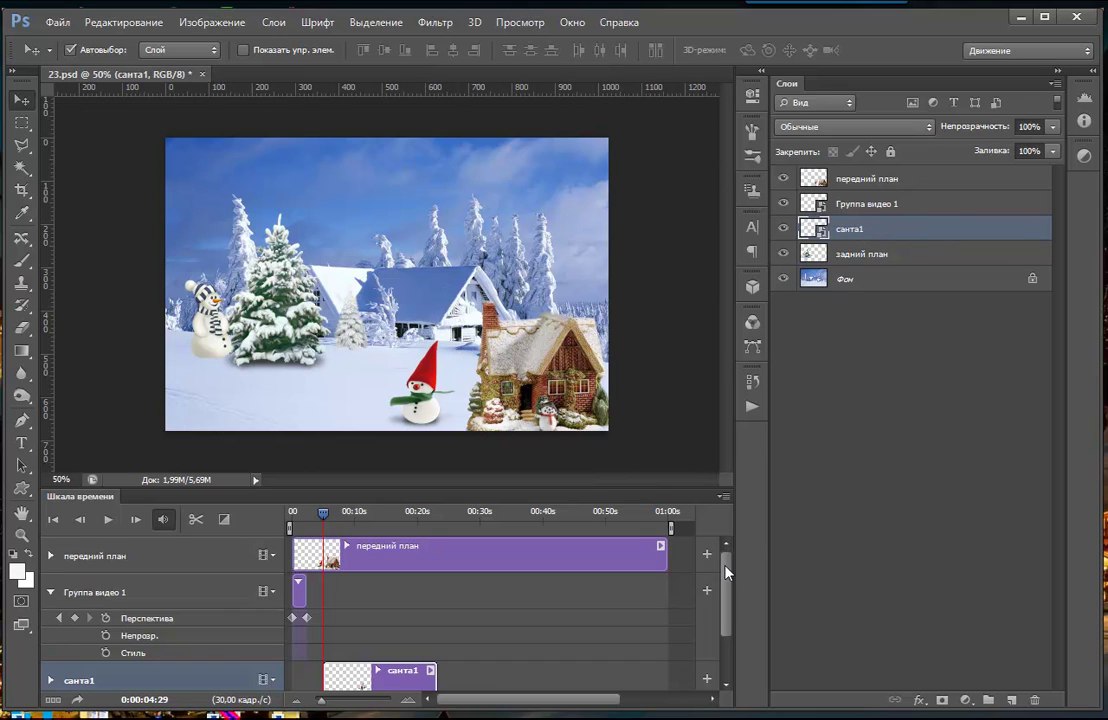
Hide the передний план layer, preview the Santa animation, then scrub back to an earlier frame
drag(725, 572, 728, 604)
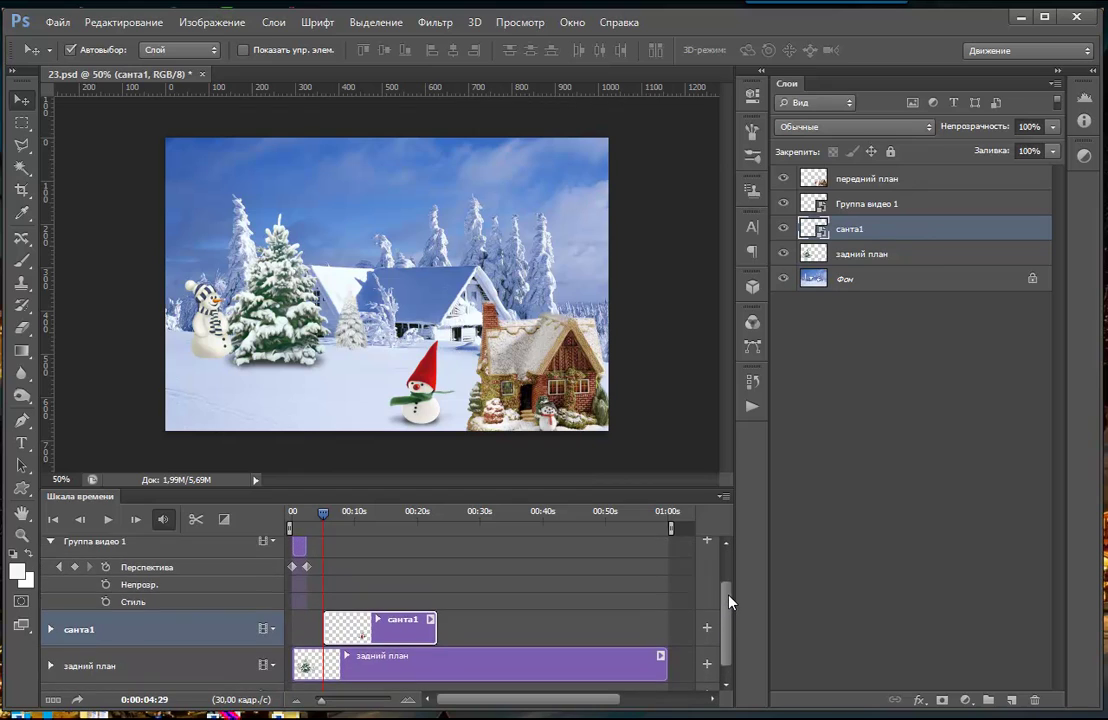
drag(729, 601, 728, 612)
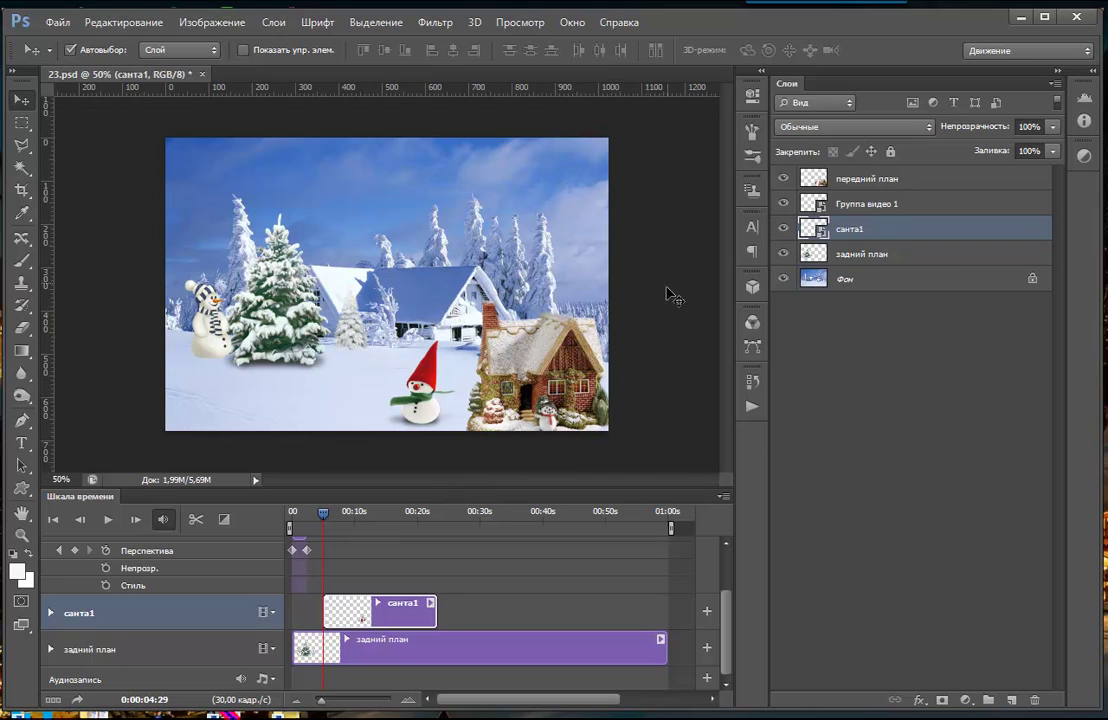
click(783, 178)
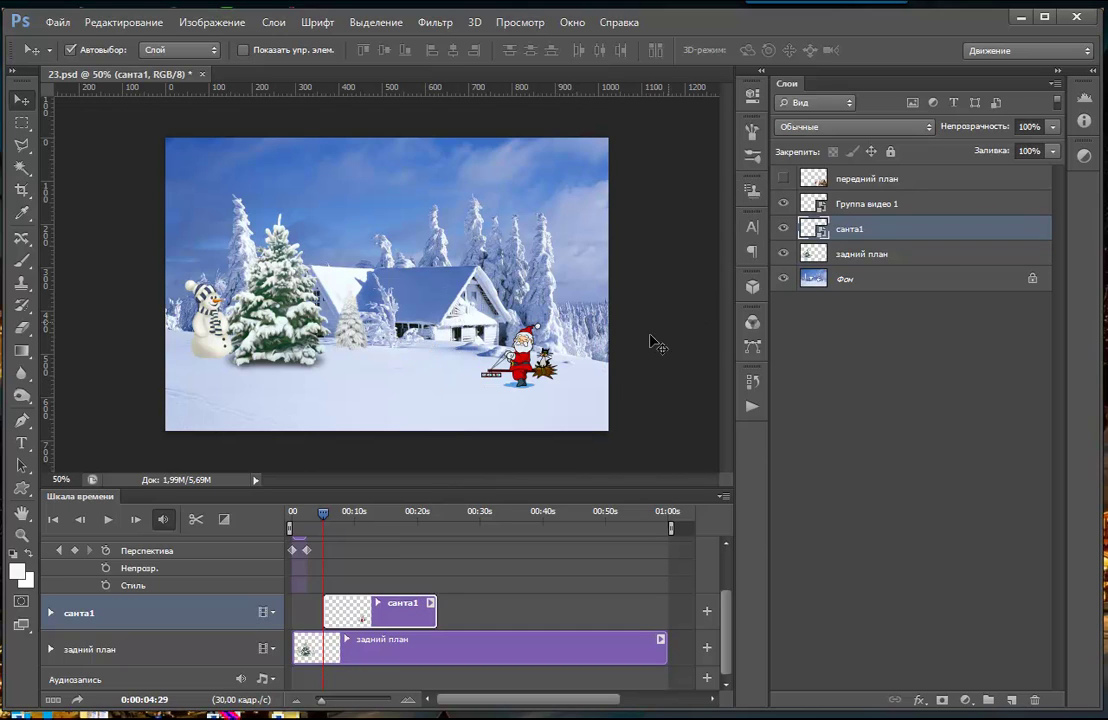
click(108, 520)
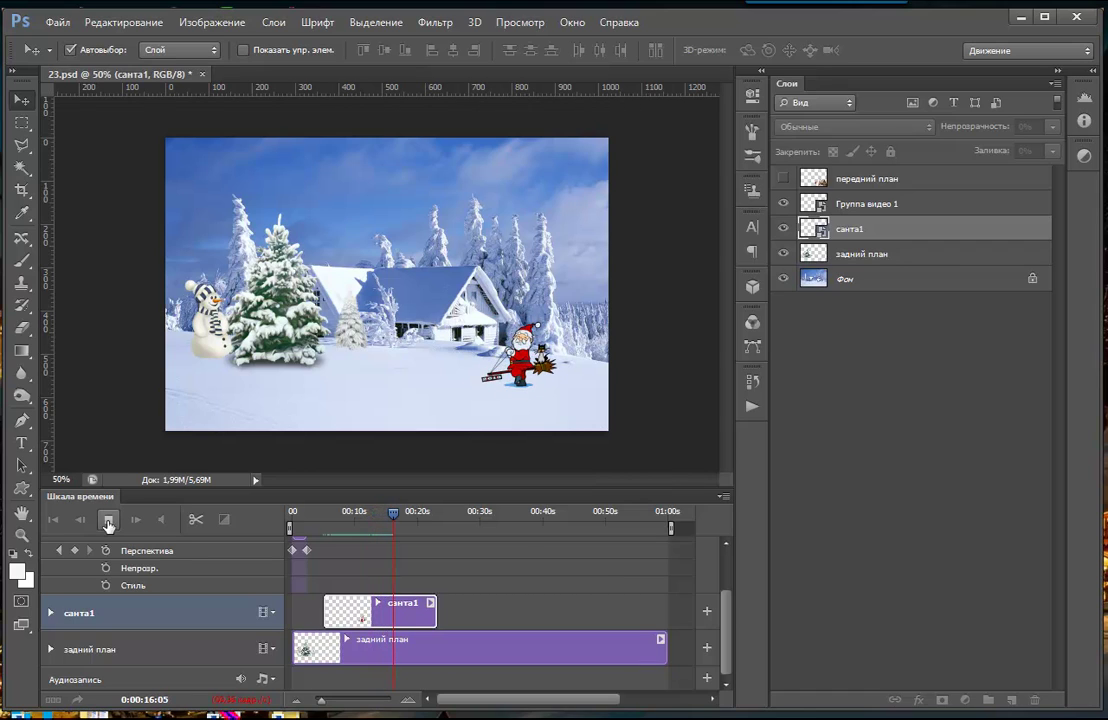
click(108, 520)
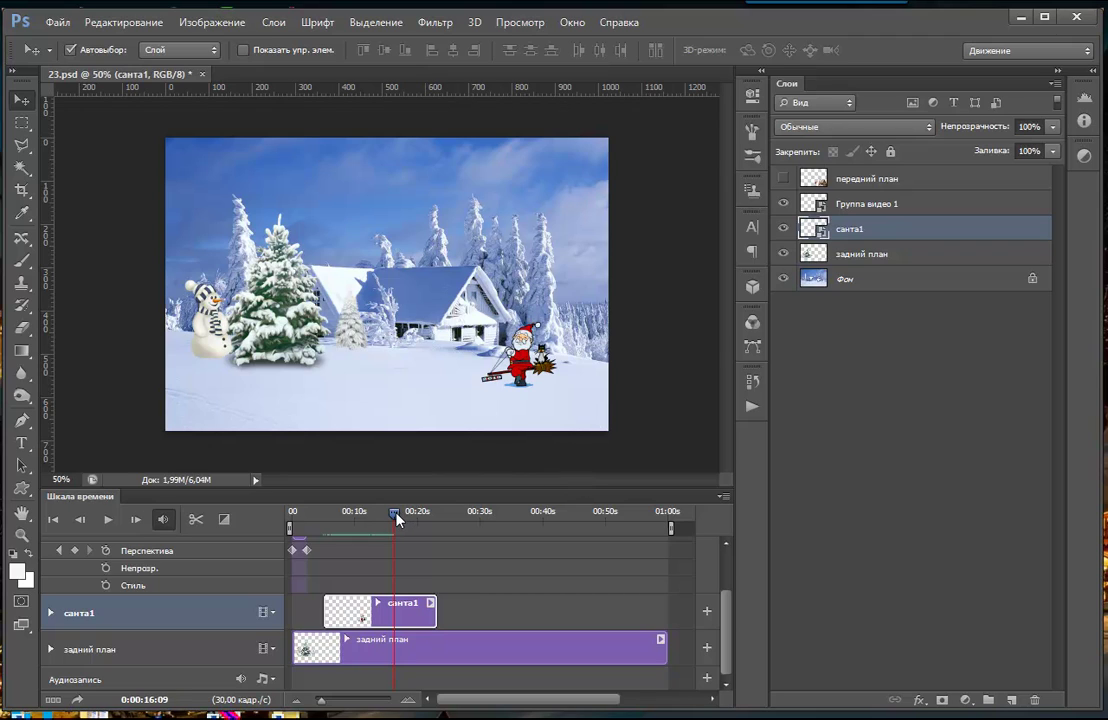
drag(397, 517, 323, 519)
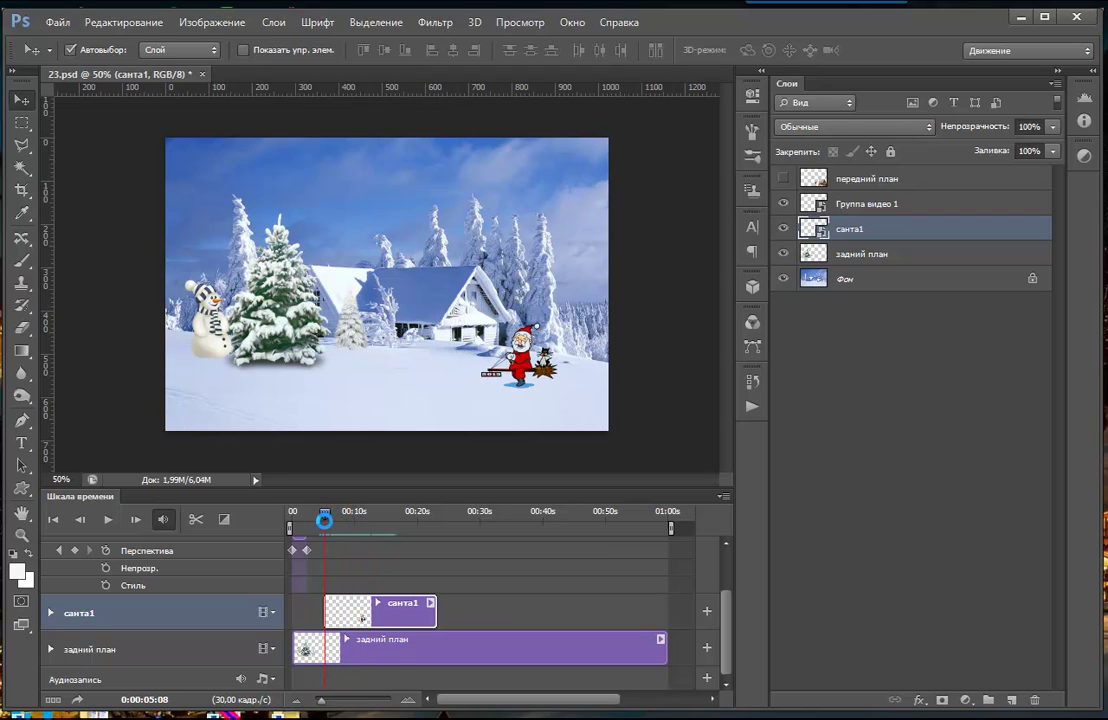
At 0:00:05:08, add a first Перспектива keyframe on the expanded санта1 track
drag(323, 519, 325, 519)
click(51, 613)
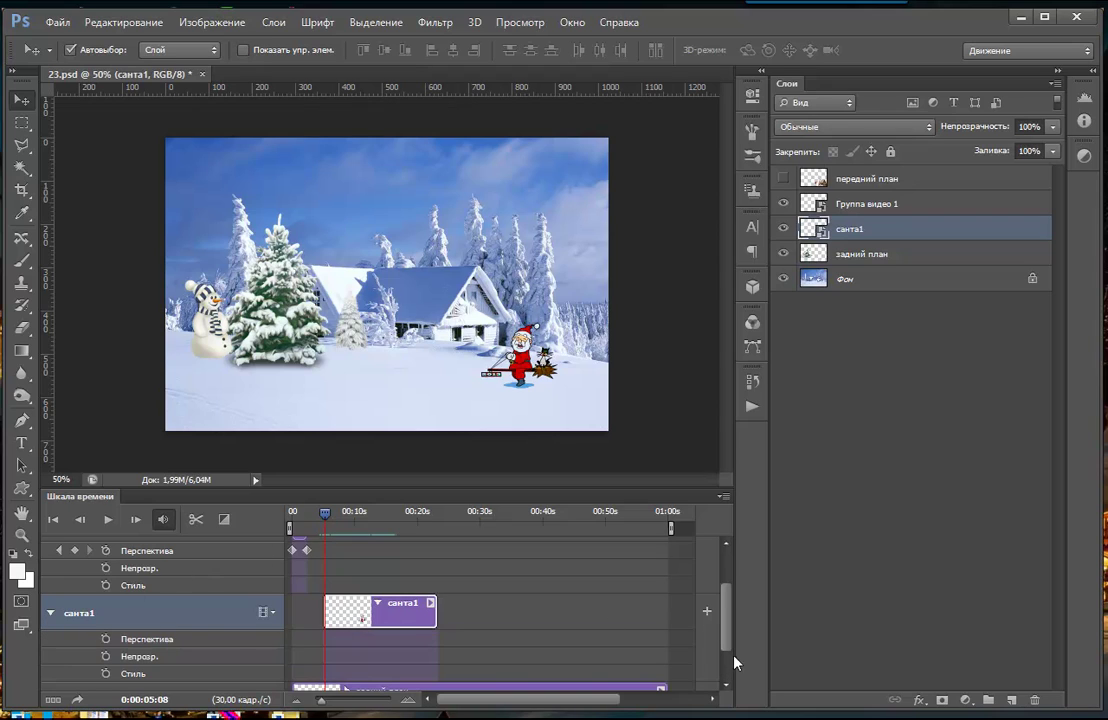
drag(726, 644, 726, 668)
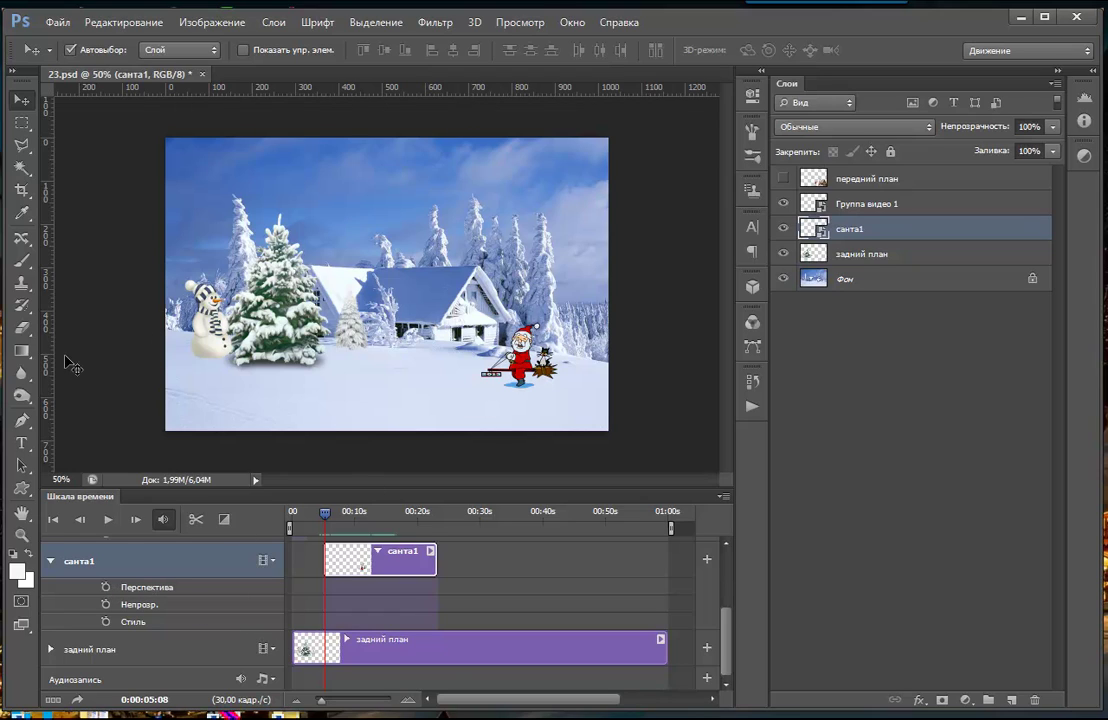
click(106, 588)
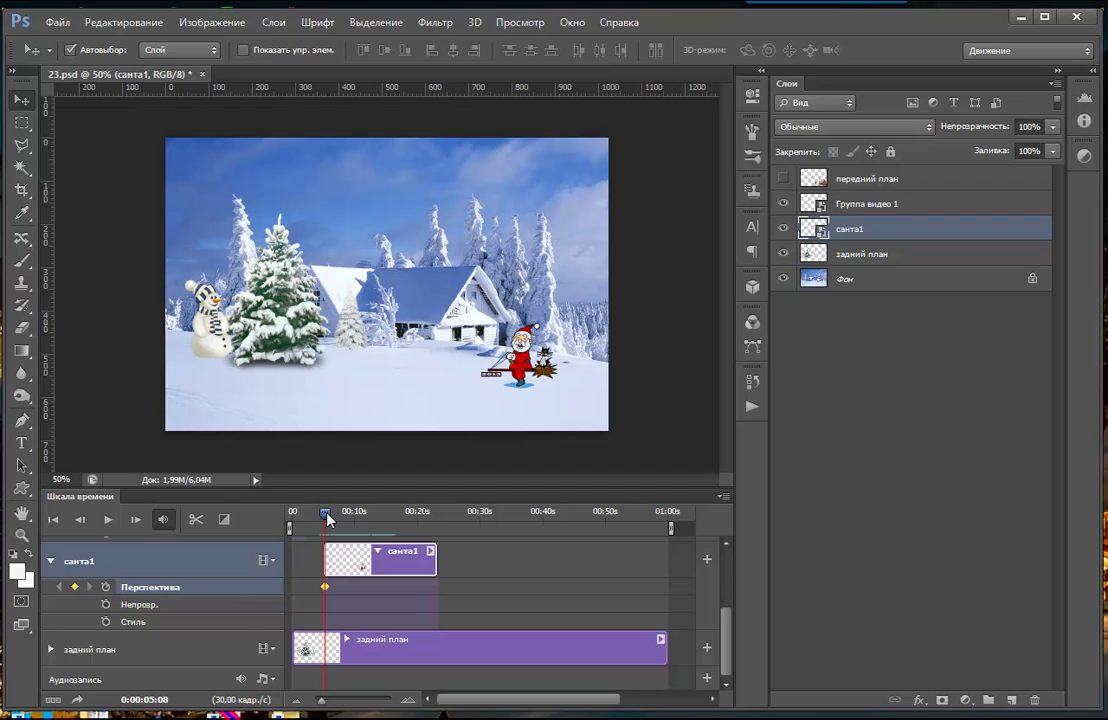
At 0:00:22:28, move Santa beside the fir tree and scale him to about 46%
drag(328, 518, 435, 549)
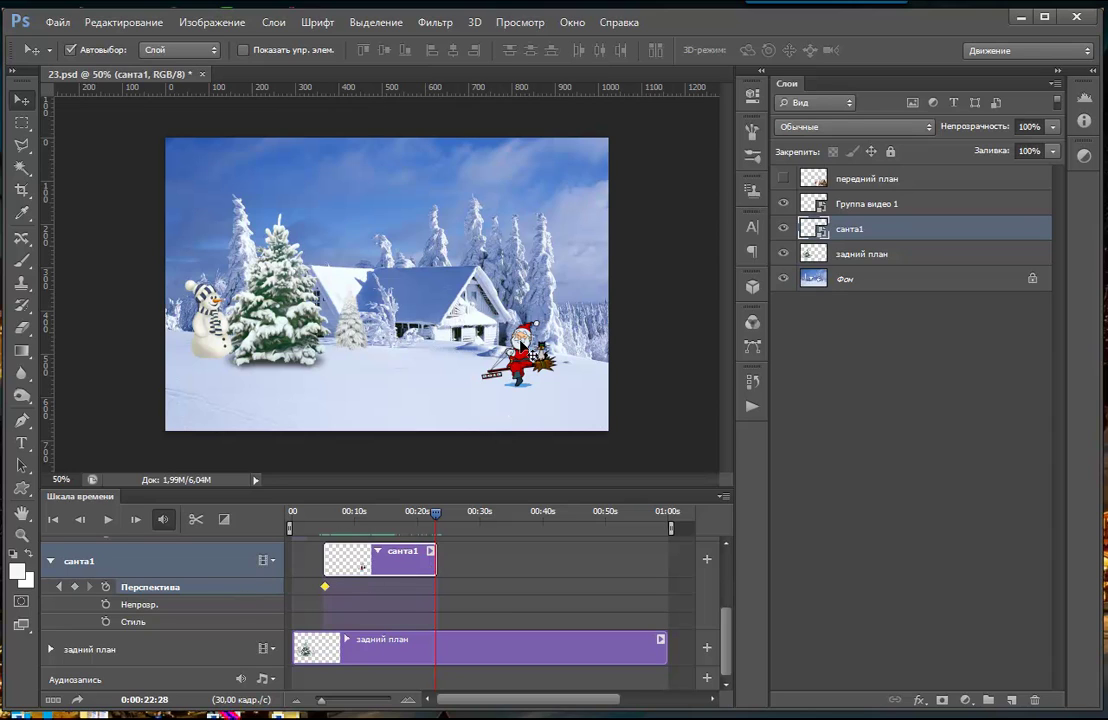
drag(512, 348, 203, 364)
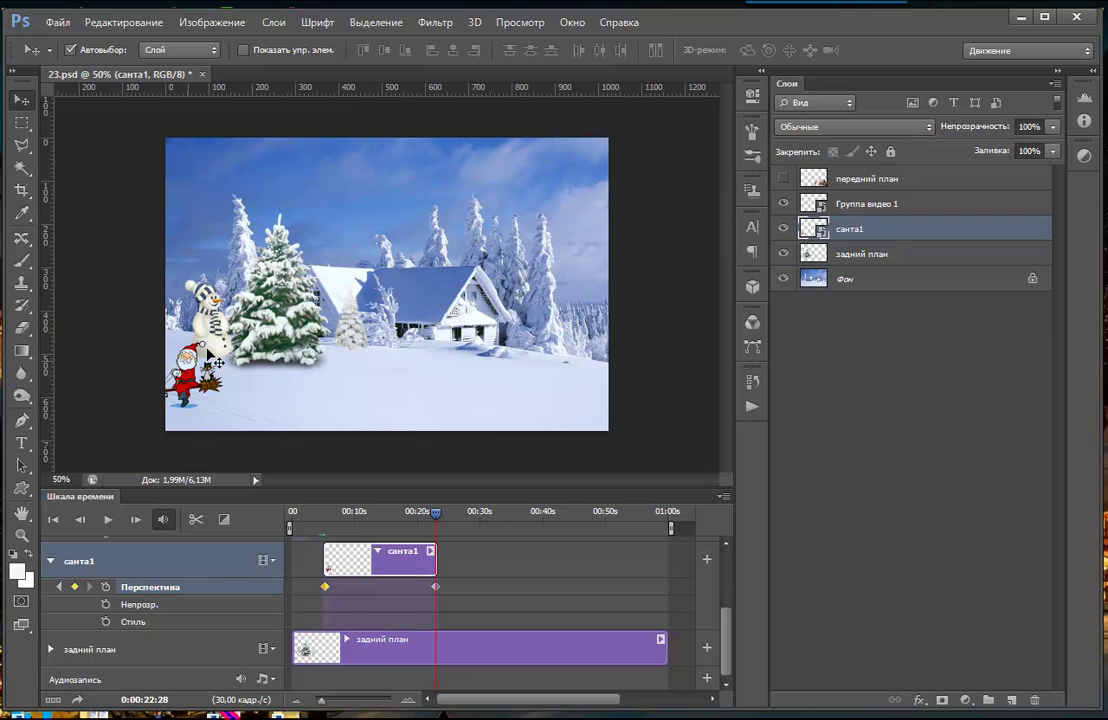
key(ctrl+t)
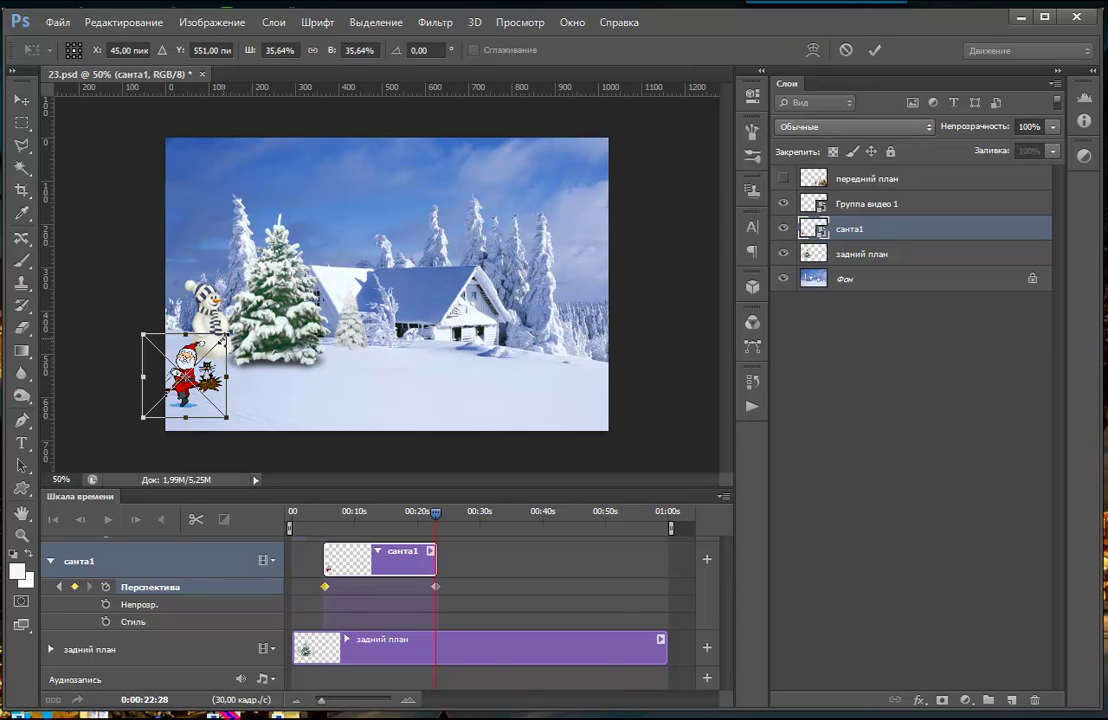
drag(224, 336, 263, 316)
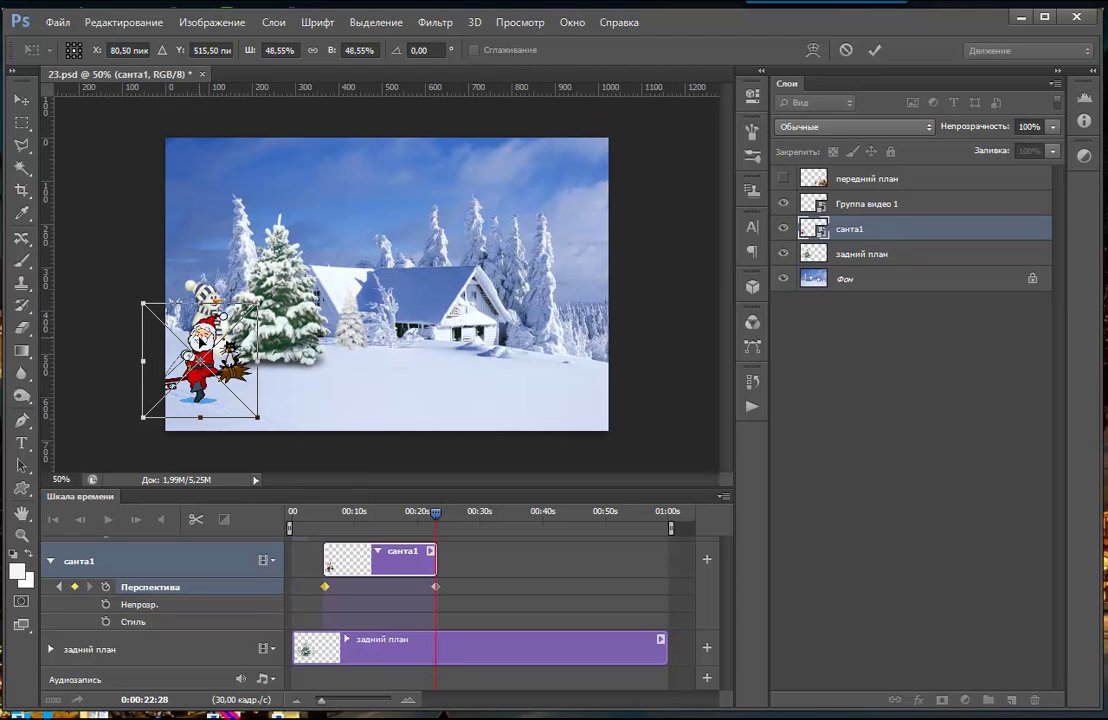
drag(200, 342, 286, 331)
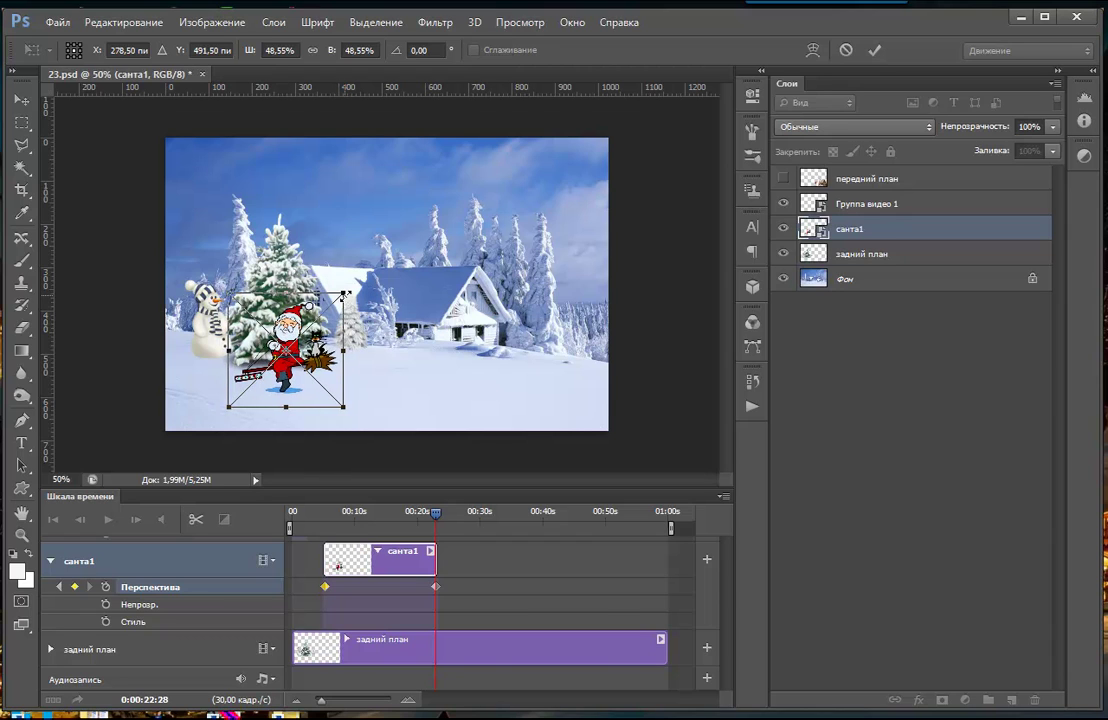
drag(345, 291, 340, 299)
drag(286, 329, 290, 325)
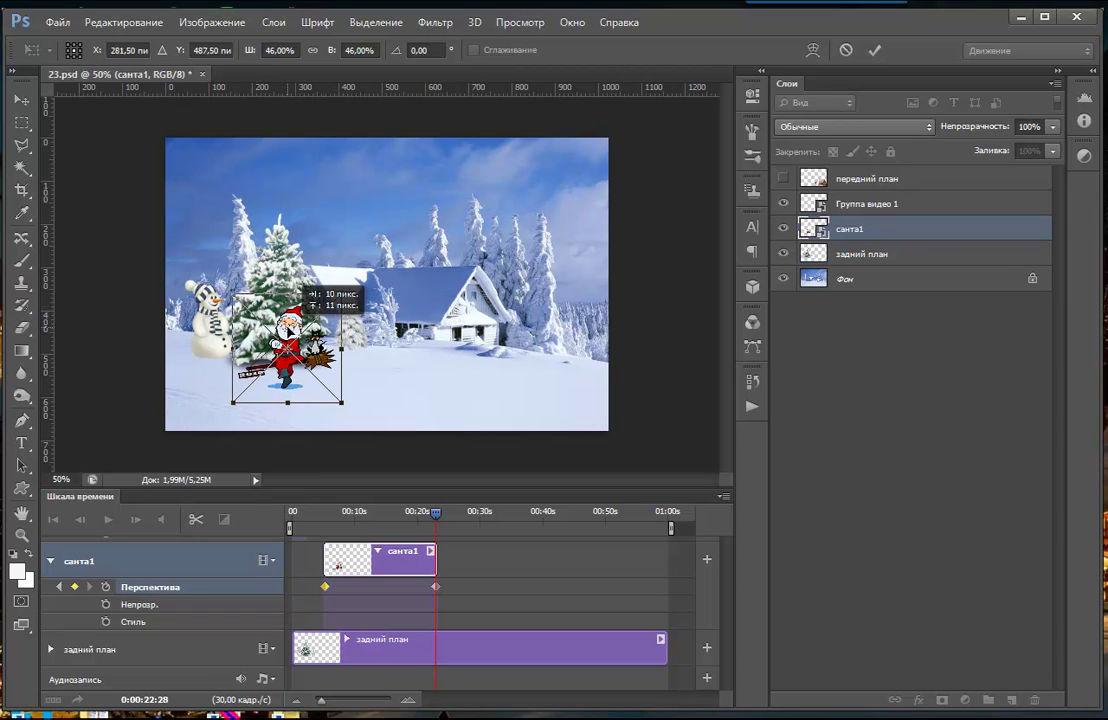
key(Return)
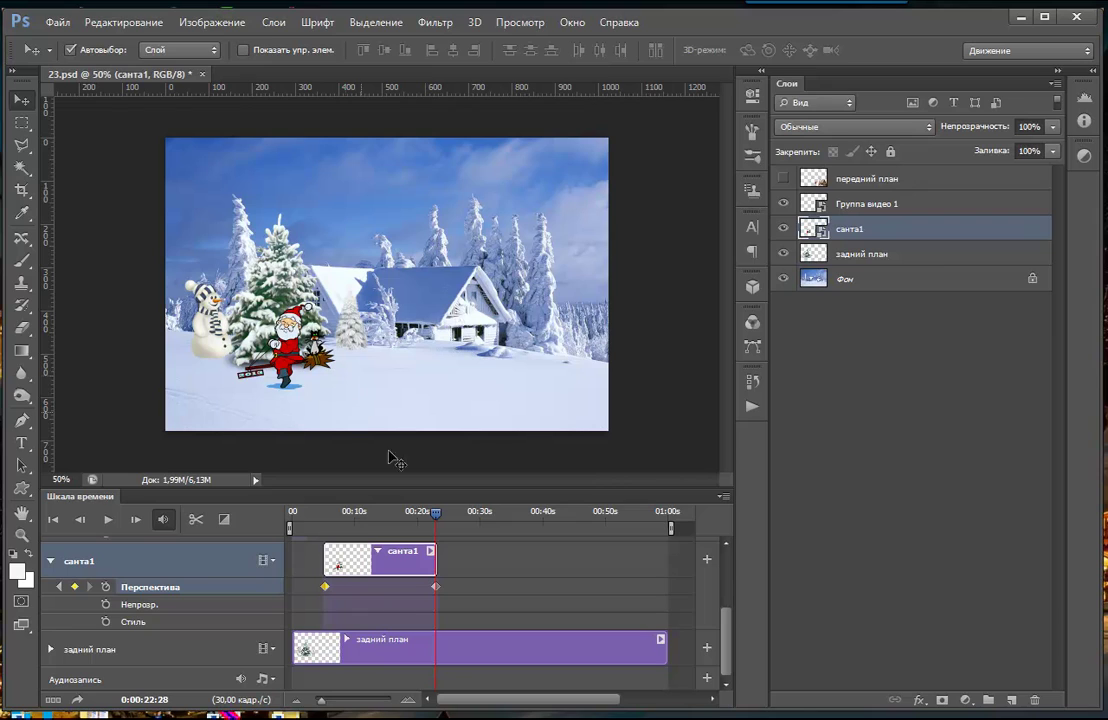
drag(435, 517, 316, 519)
click(108, 520)
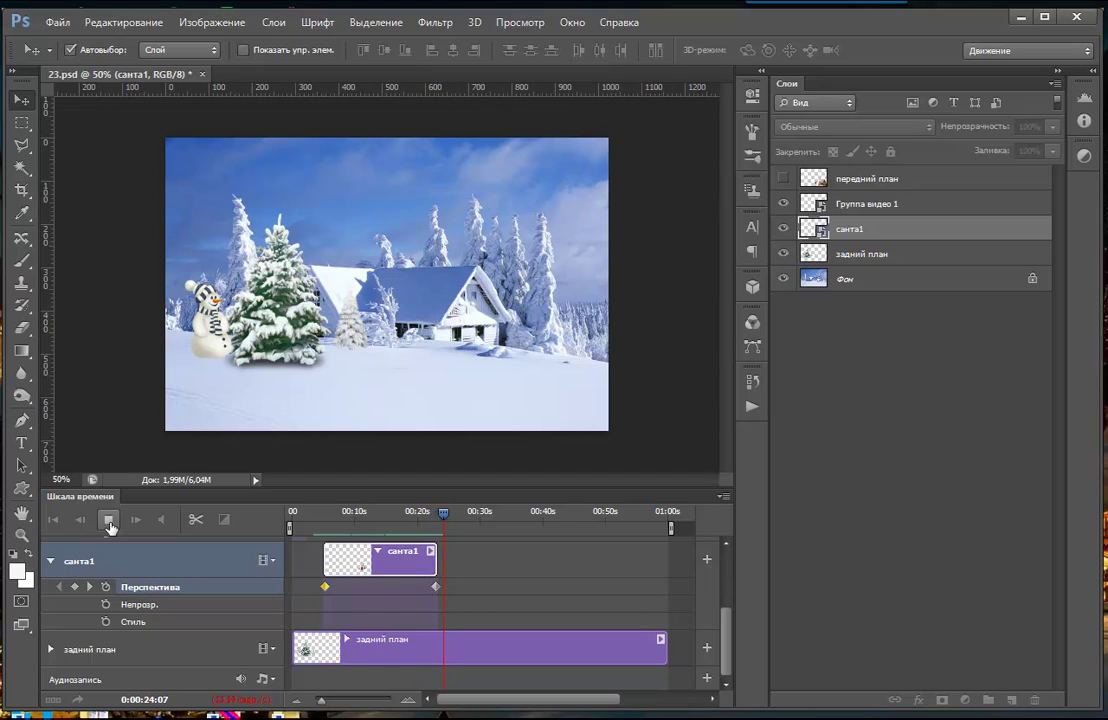
click(109, 521)
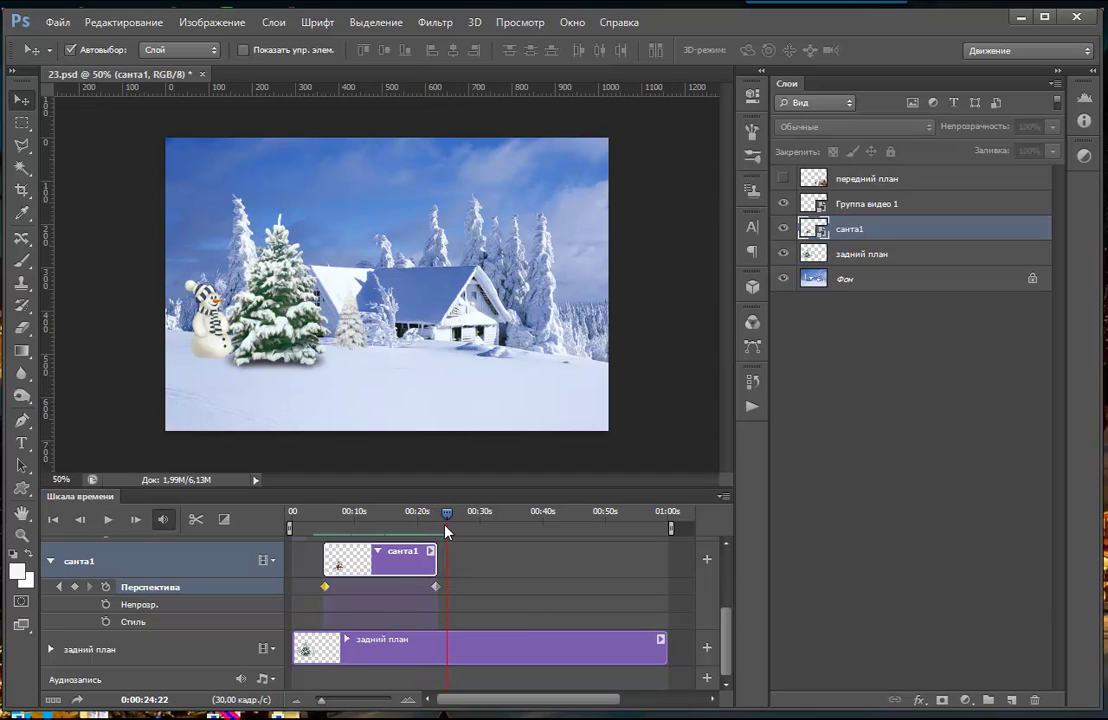
drag(449, 516, 436, 513)
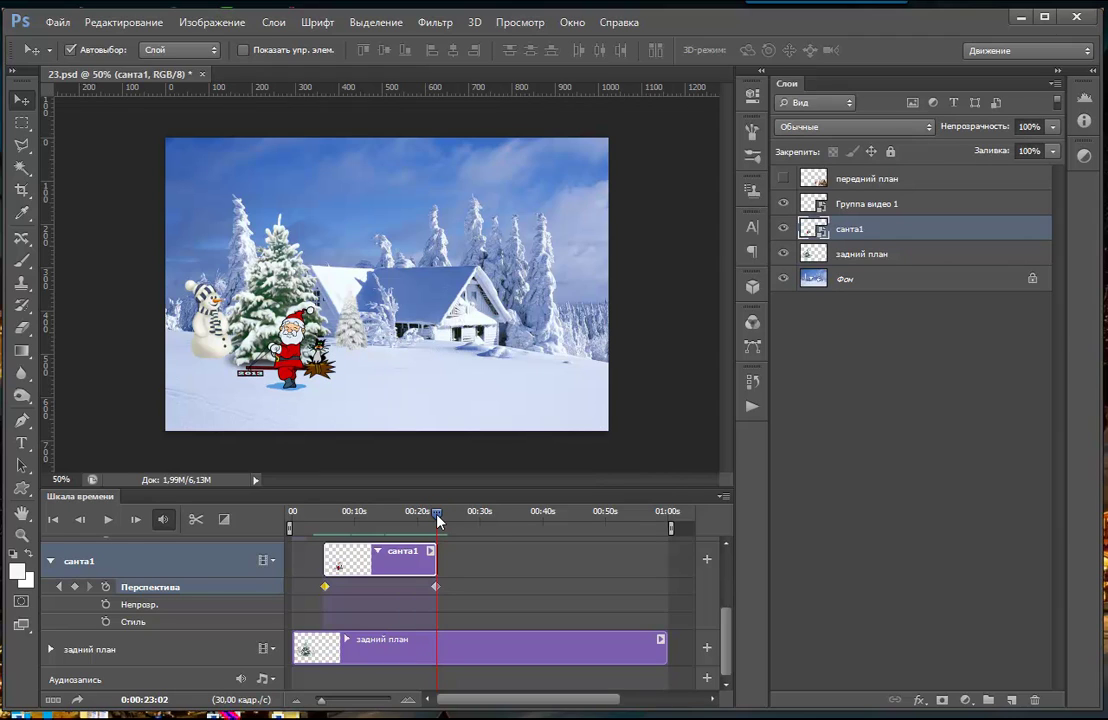
Import santa2.mov as a new video layer
click(273, 22)
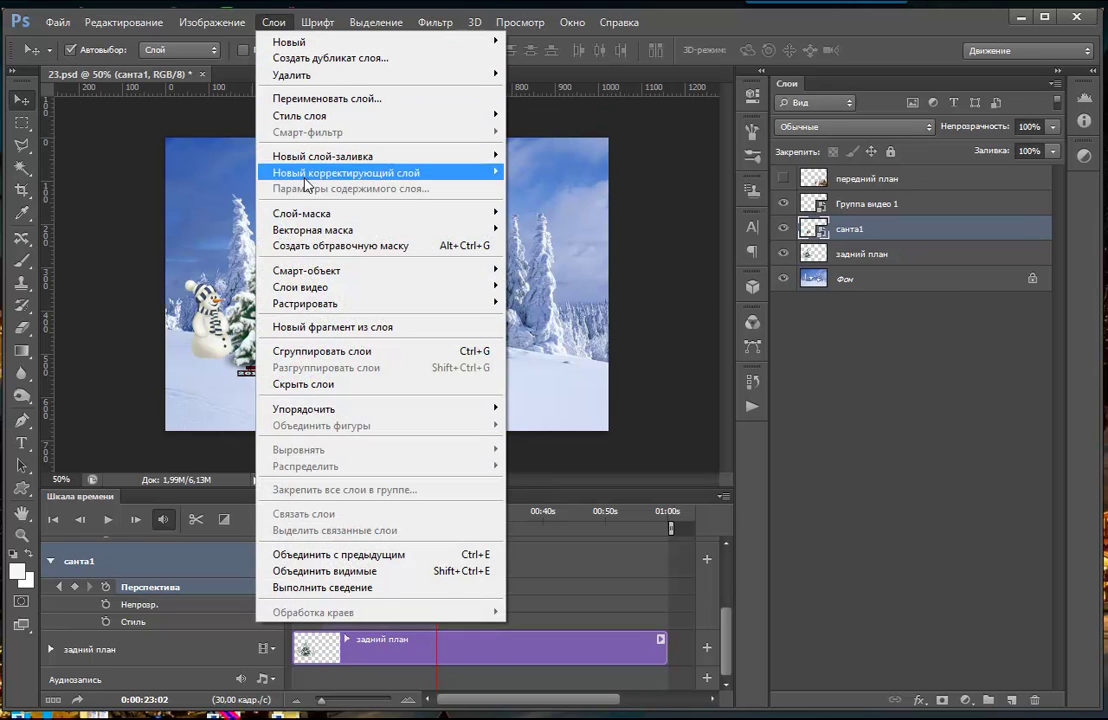
mouse_move(300, 287)
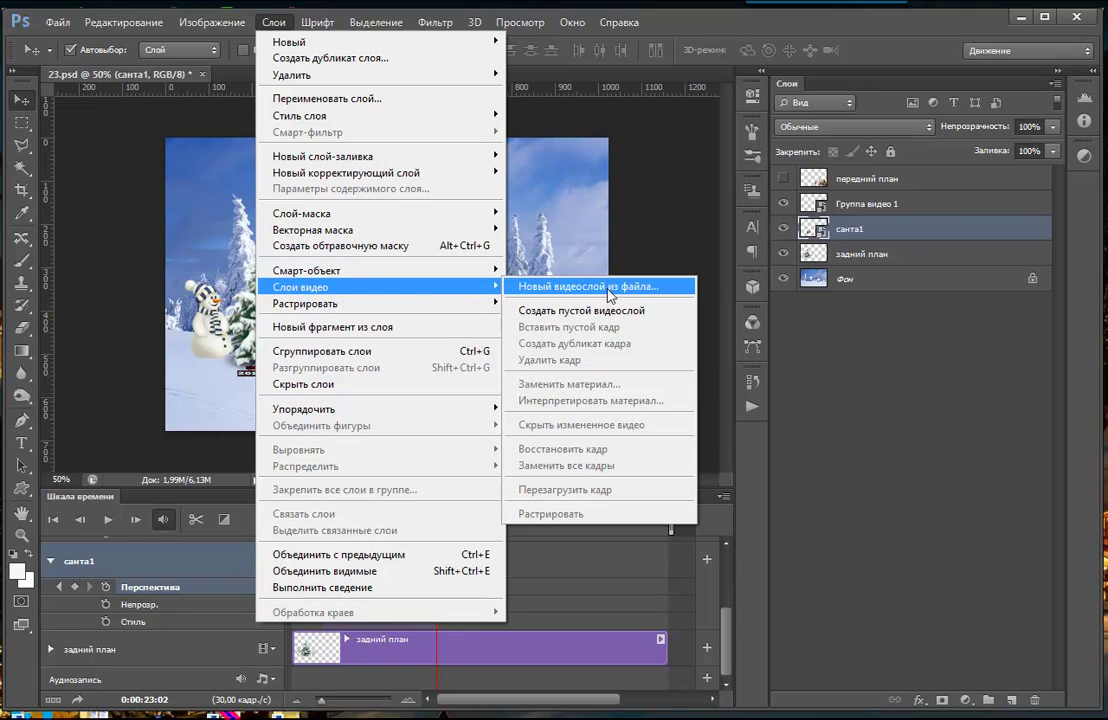
click(618, 288)
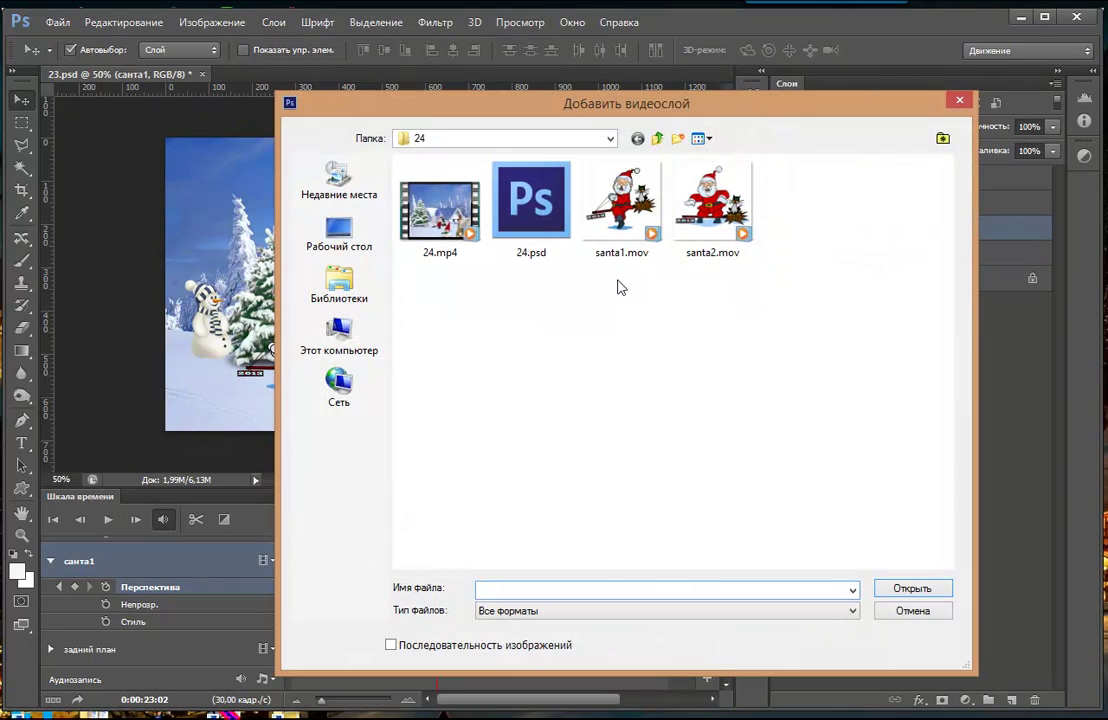
click(720, 243)
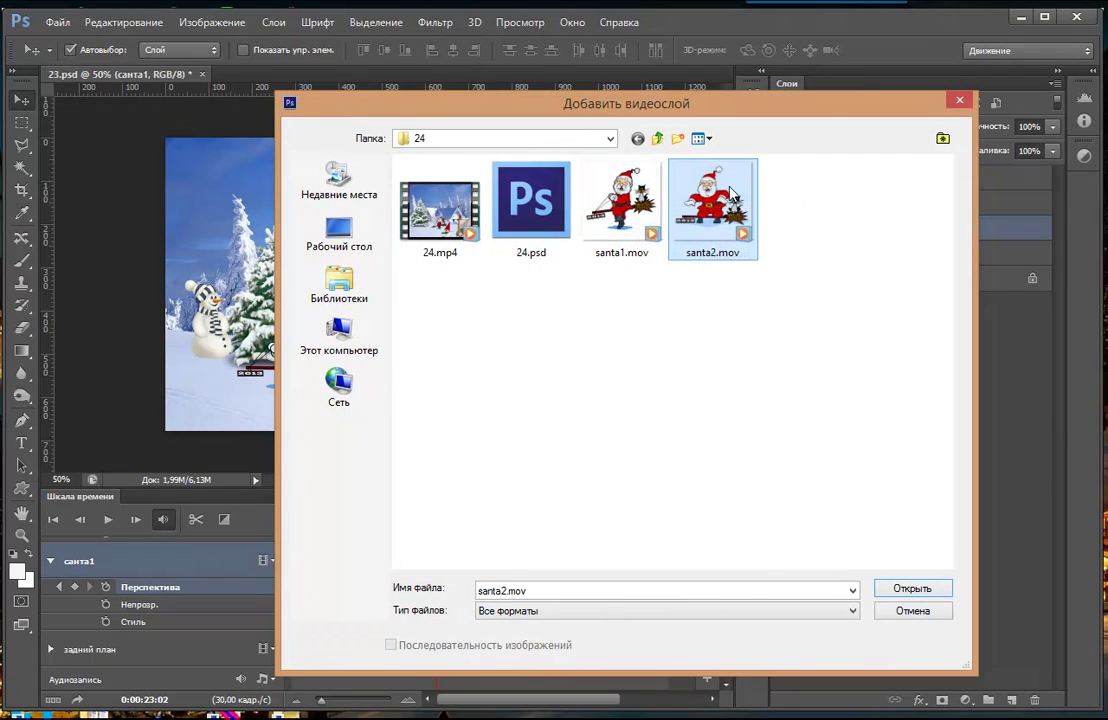
click(912, 589)
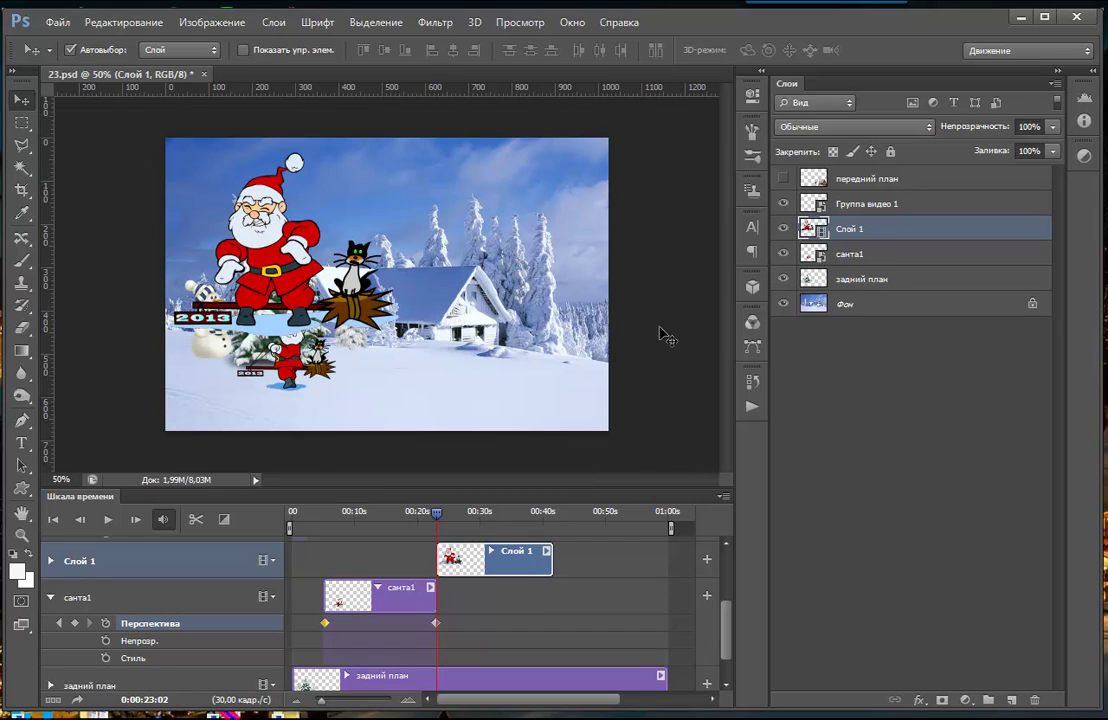
Convert Слой 1 to a smart object and scale the second Santa to 48.55% beside the fir tree
right_click(906, 234)
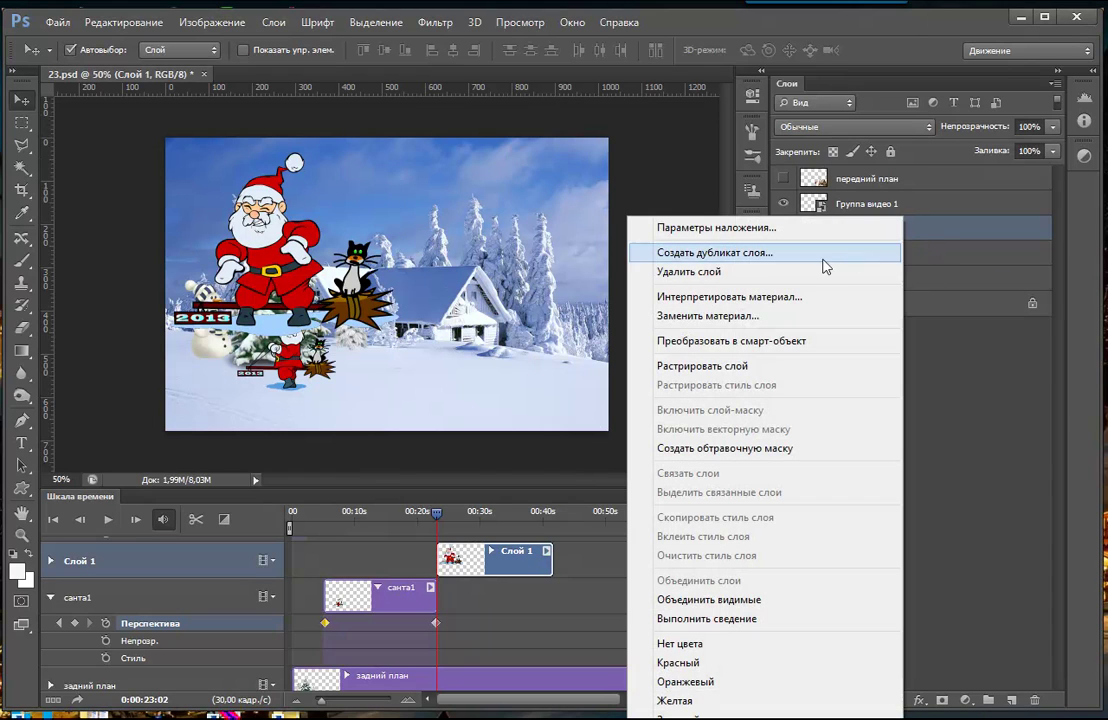
click(665, 341)
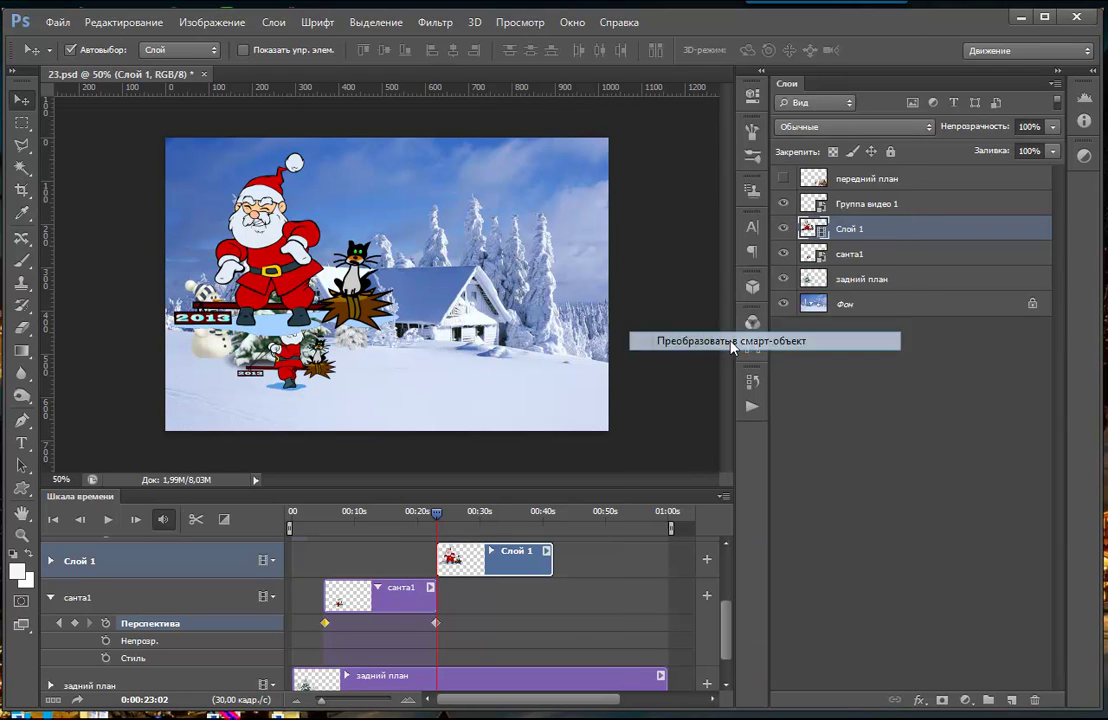
key(ctrl+t)
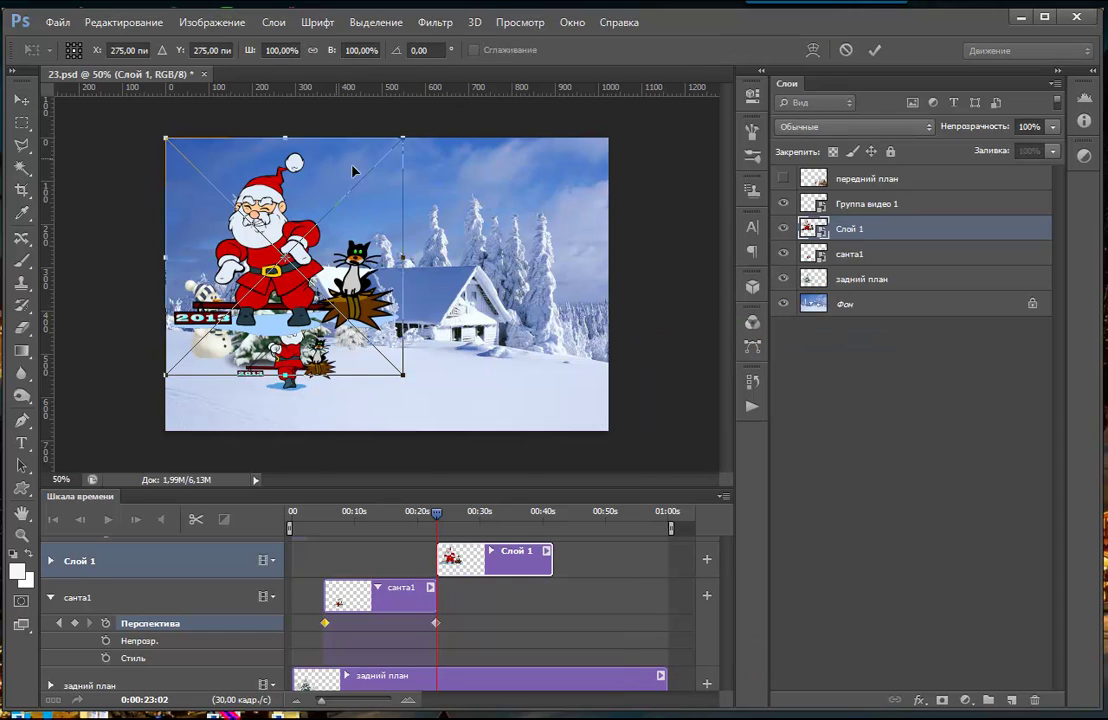
drag(403, 140, 336, 249)
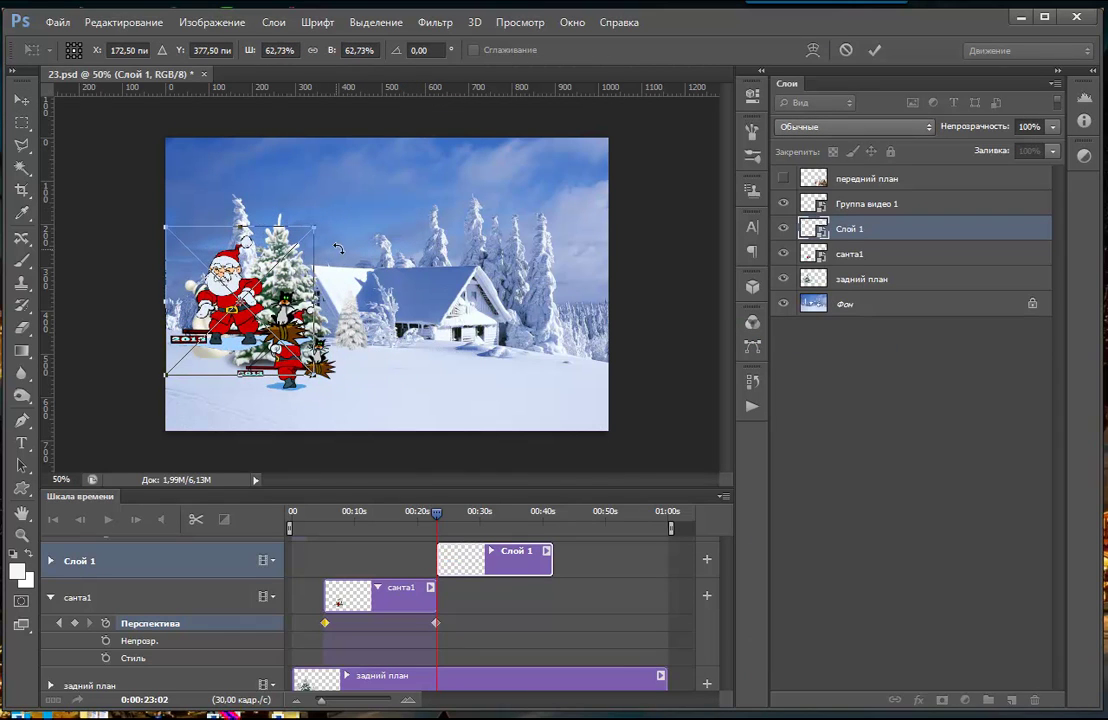
drag(240, 300, 361, 354)
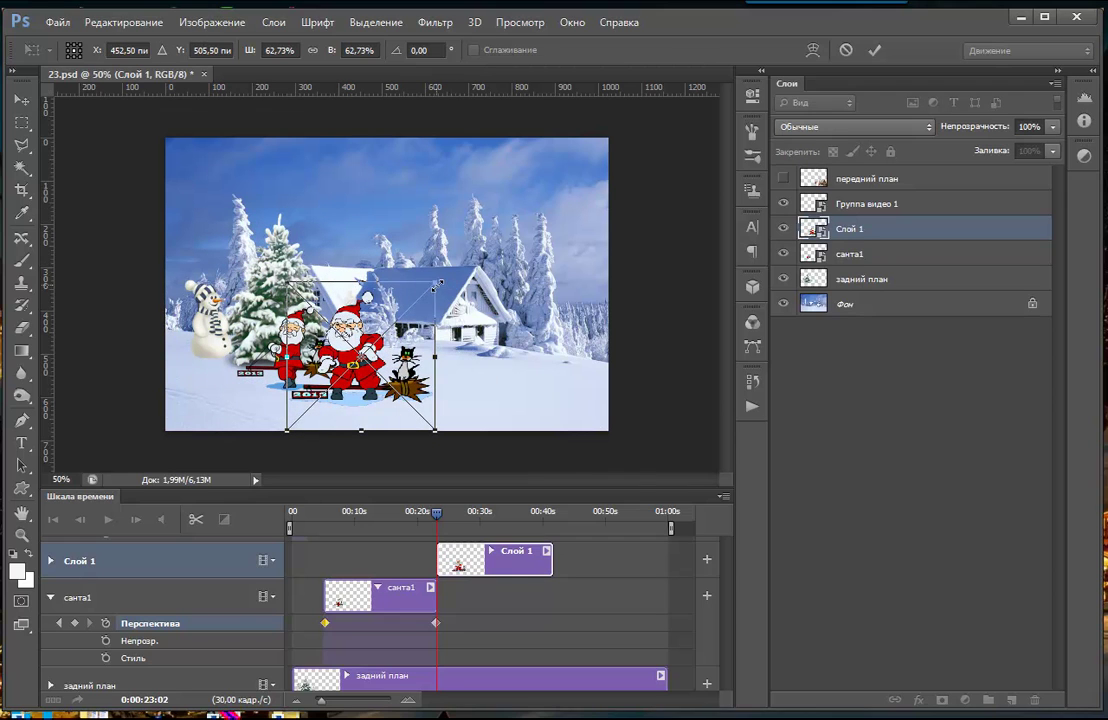
drag(437, 286, 392, 327)
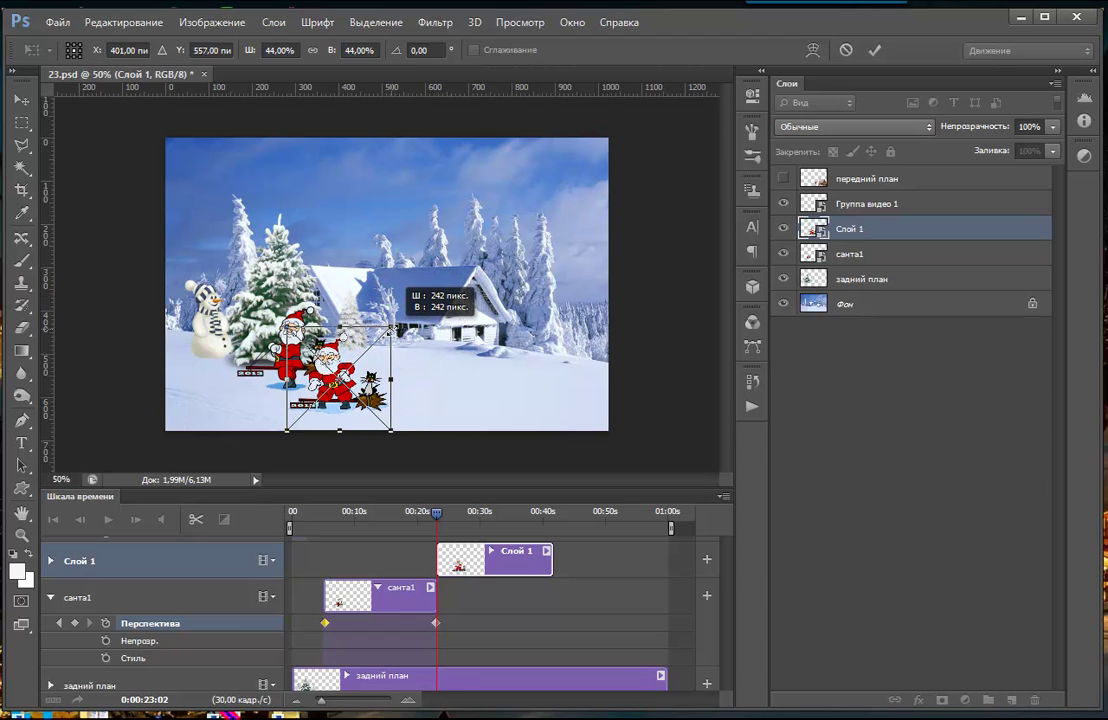
mouse_move(330, 356)
mouse_down()
mouse_move(292, 323)
mouse_move(302, 323)
mouse_up()
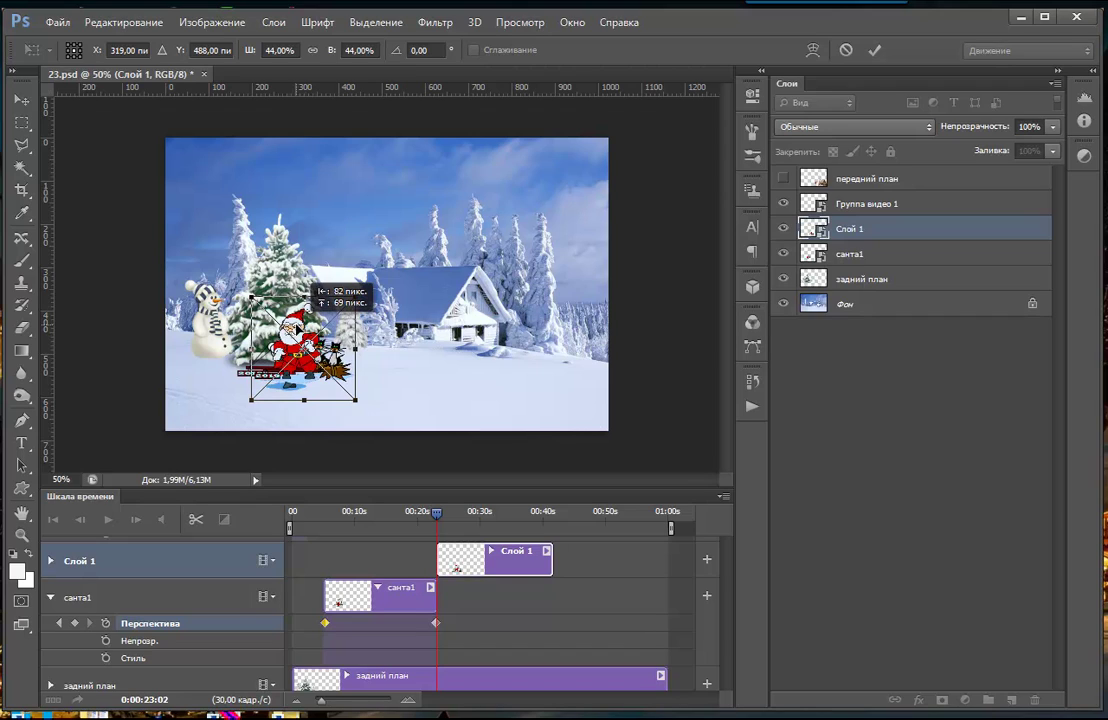
drag(298, 332, 306, 298)
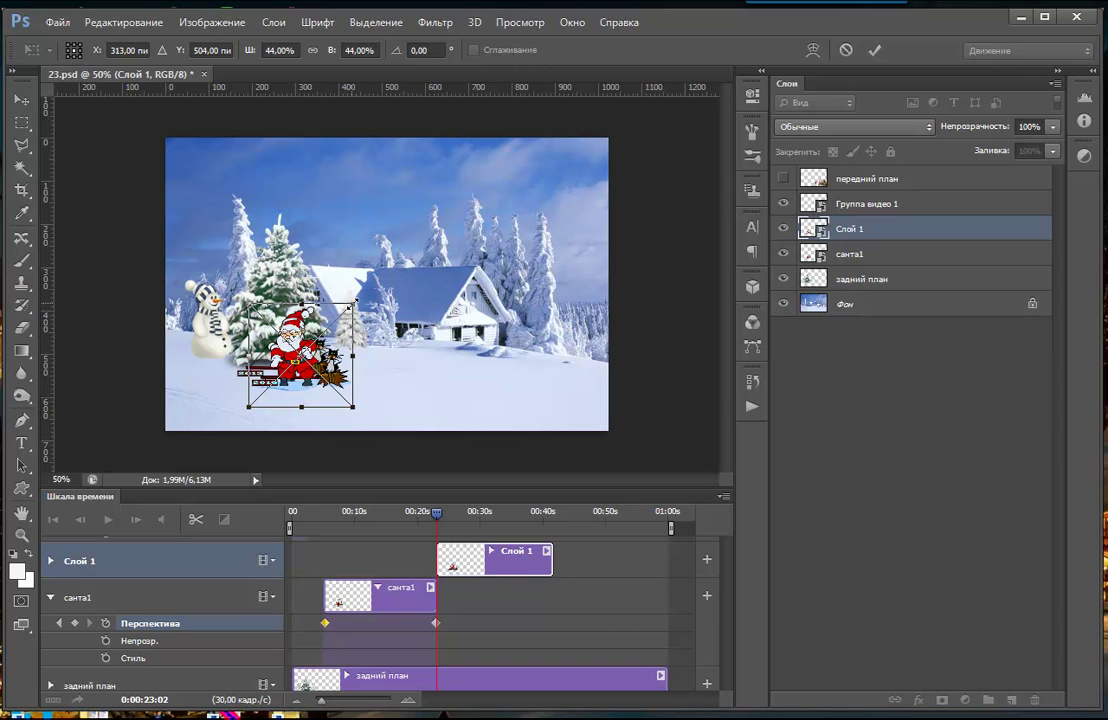
drag(352, 303, 355, 284)
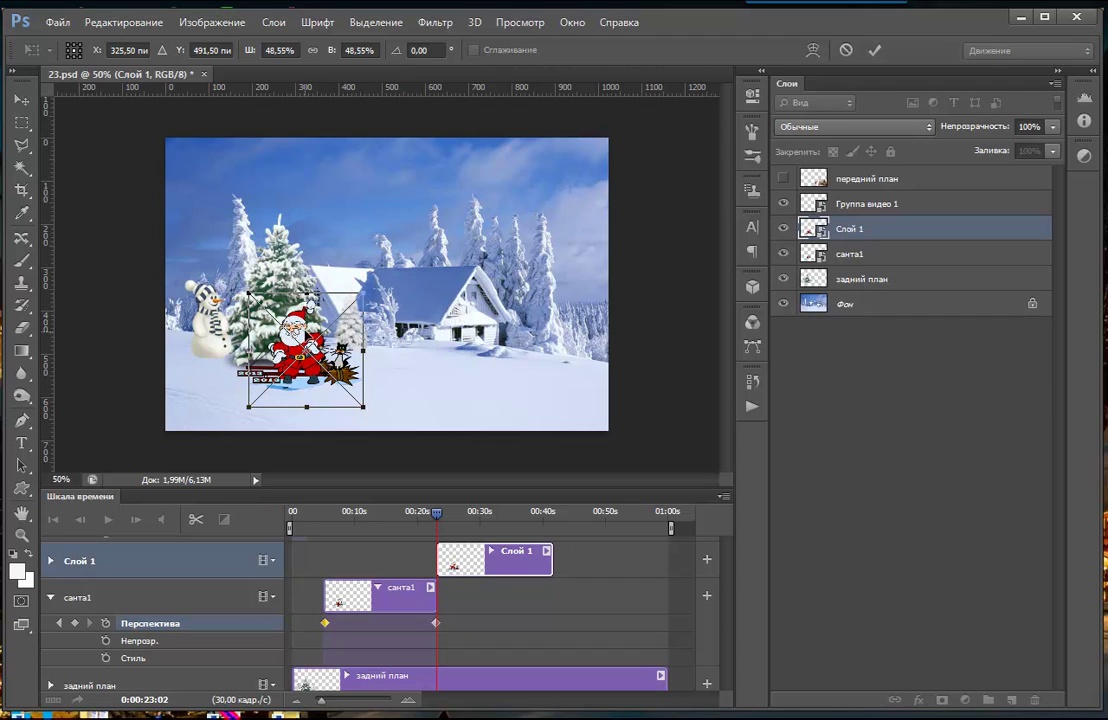
key(Return)
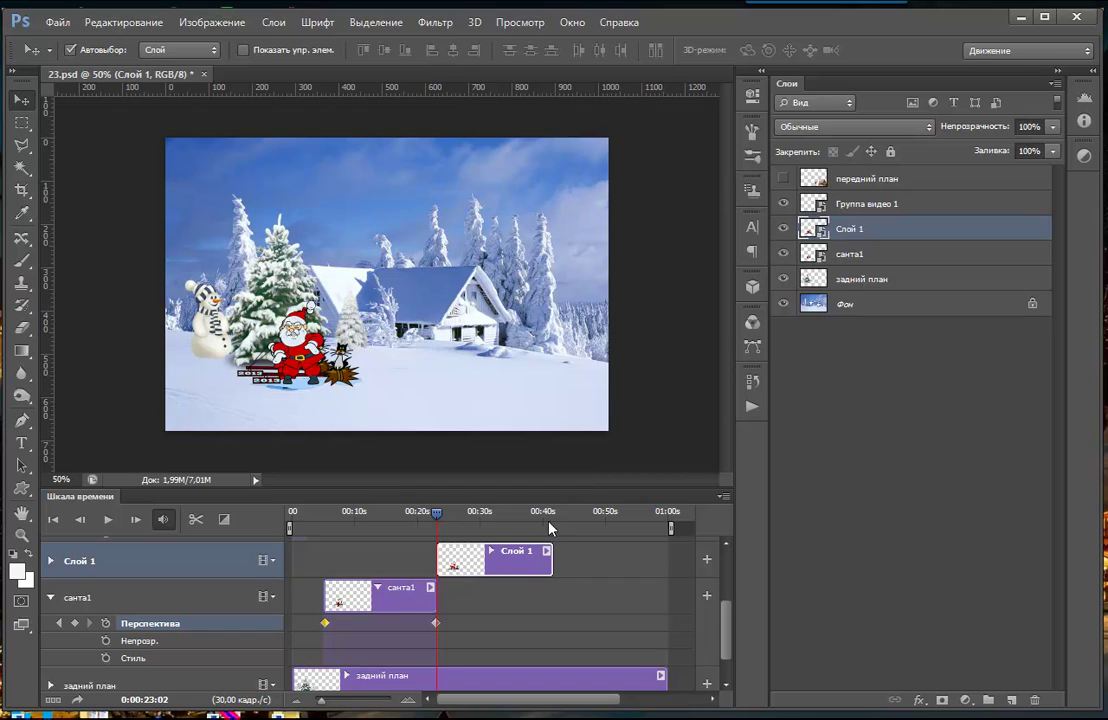
Make Группа видео 1 visible again and preview the animation from about 23 seconds
drag(437, 514, 417, 516)
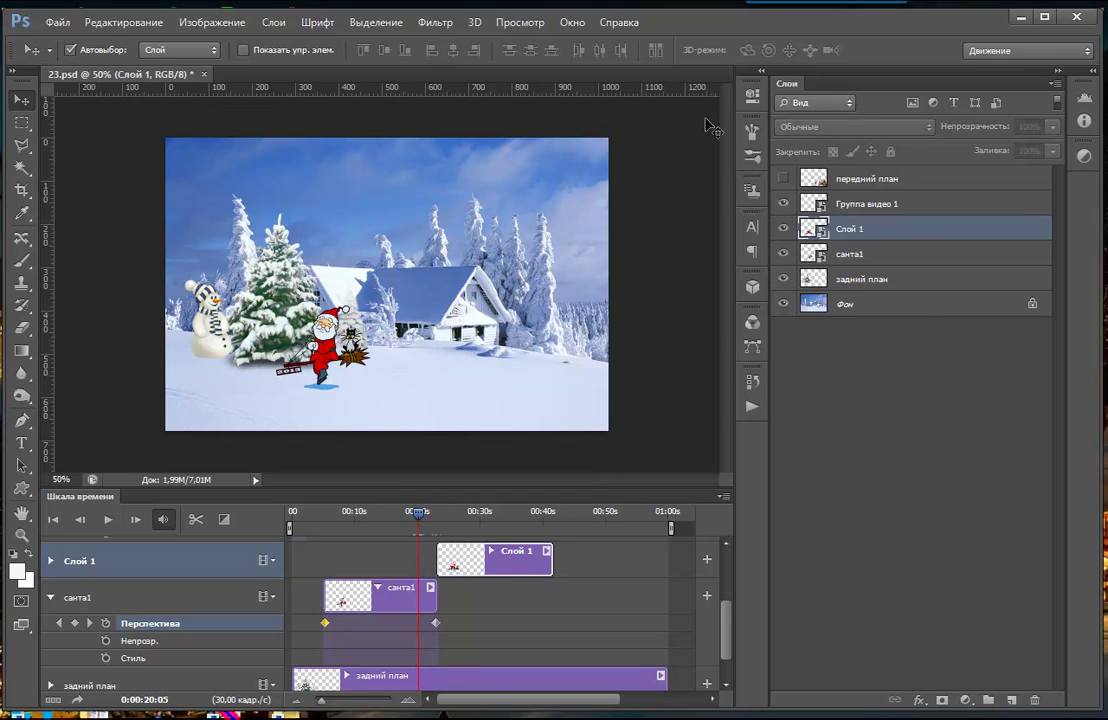
click(784, 203)
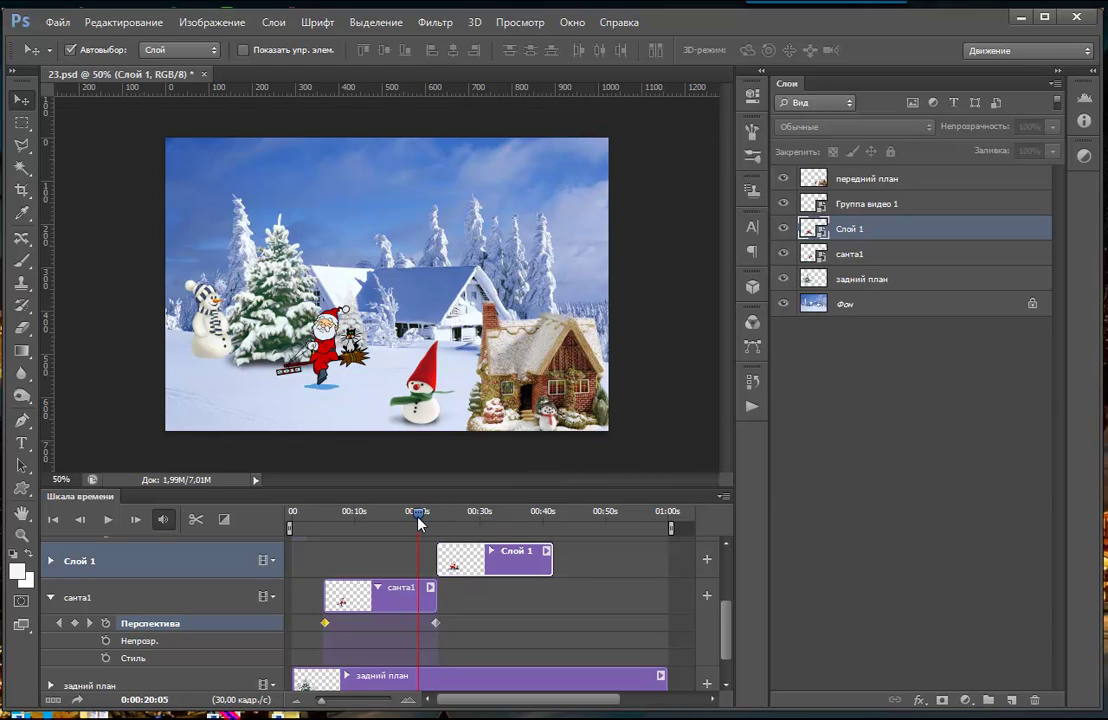
mouse_move(417, 516)
mouse_down()
mouse_move(445, 511)
mouse_move(410, 513)
mouse_move(423, 516)
mouse_up()
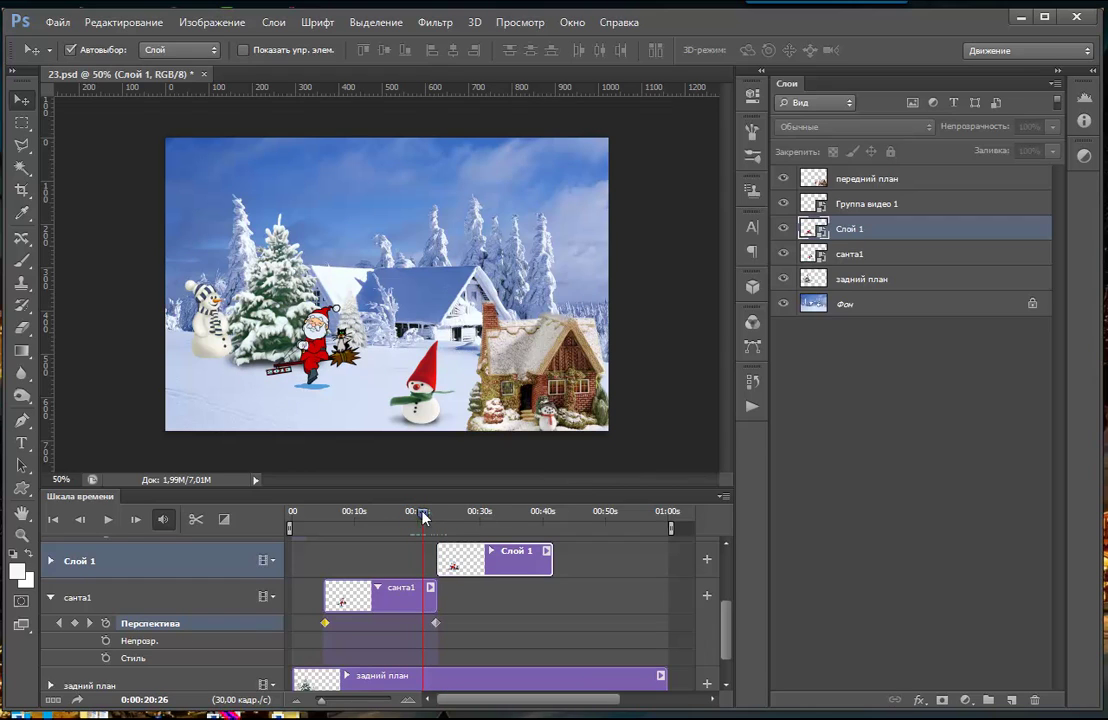
click(108, 519)
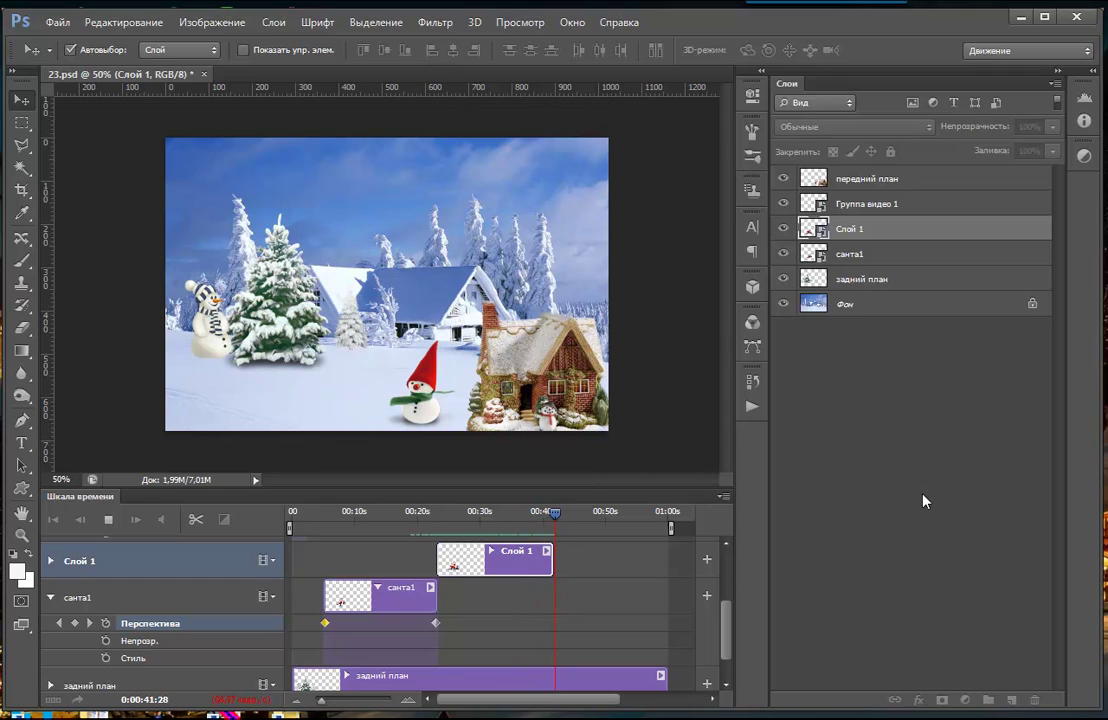
Stop playback and rename the Слой 1 layer to САНТА2
click(108, 521)
click(848, 229)
double_click(848, 229)
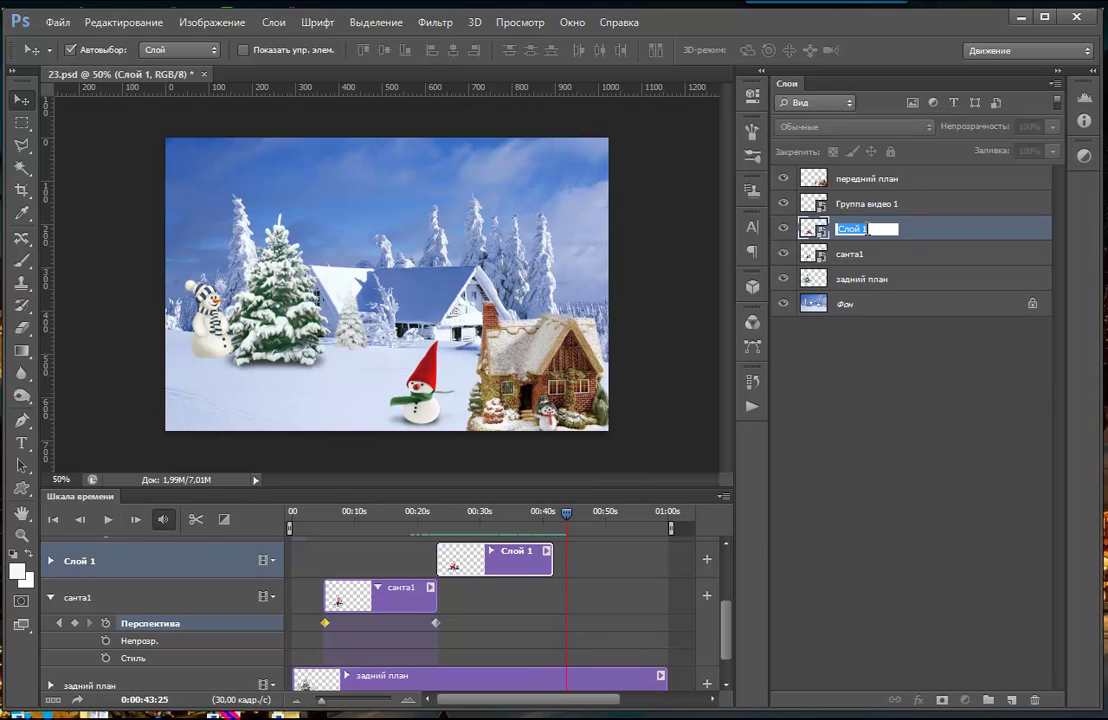
text(СА)
text(CF)
text(N)
text(2)
text(СА)
click(915, 349)
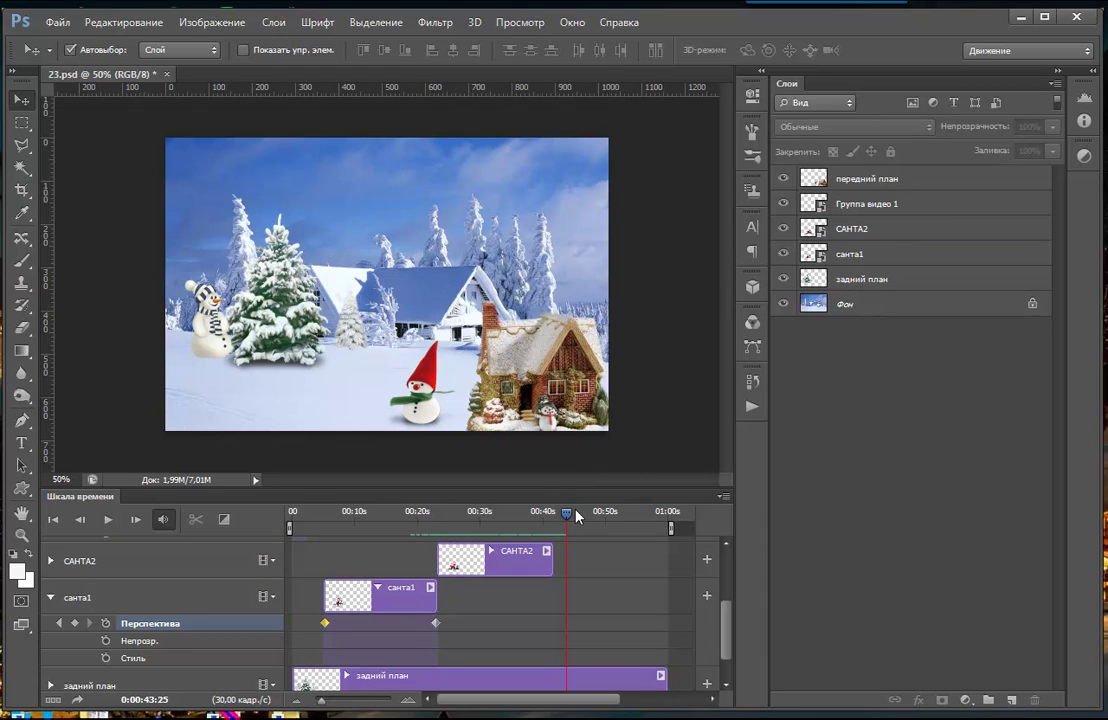
Move the current time to 0:00:41:18
drag(567, 514, 549, 518)
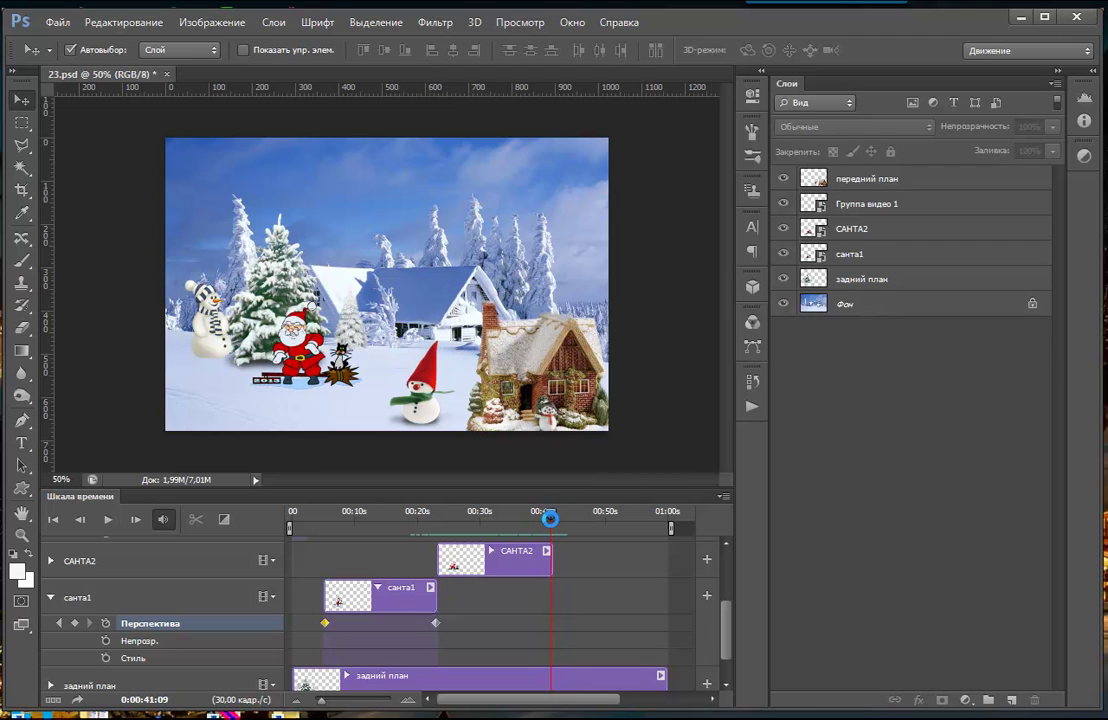
drag(550, 518, 552, 518)
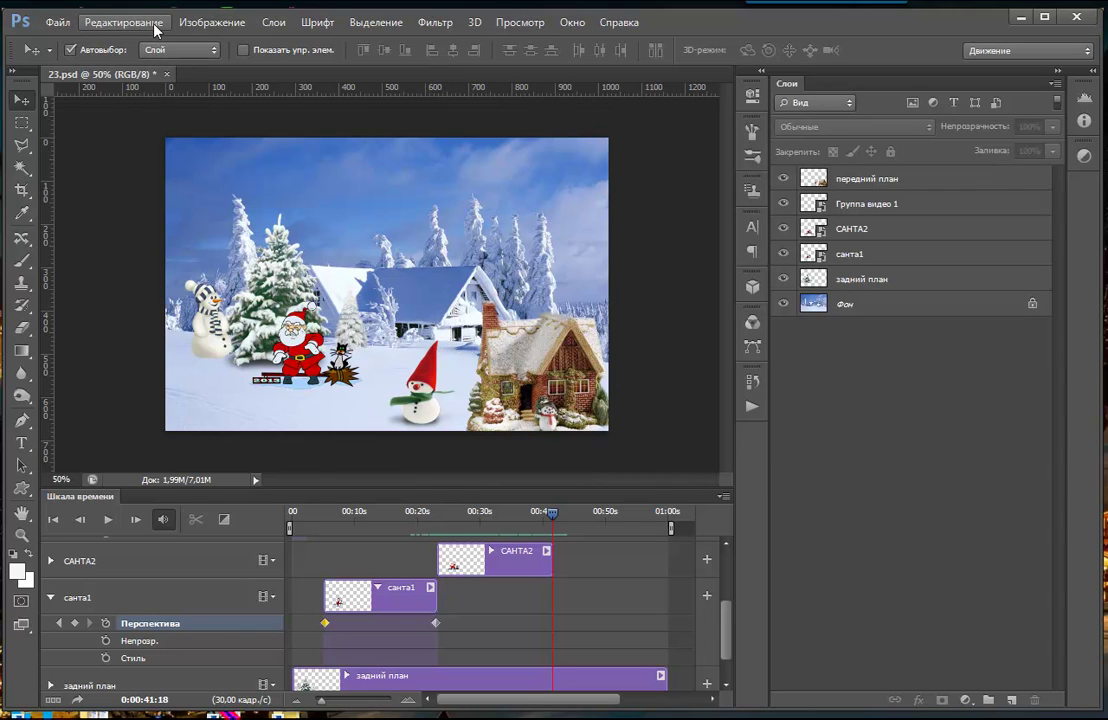
click(273, 22)
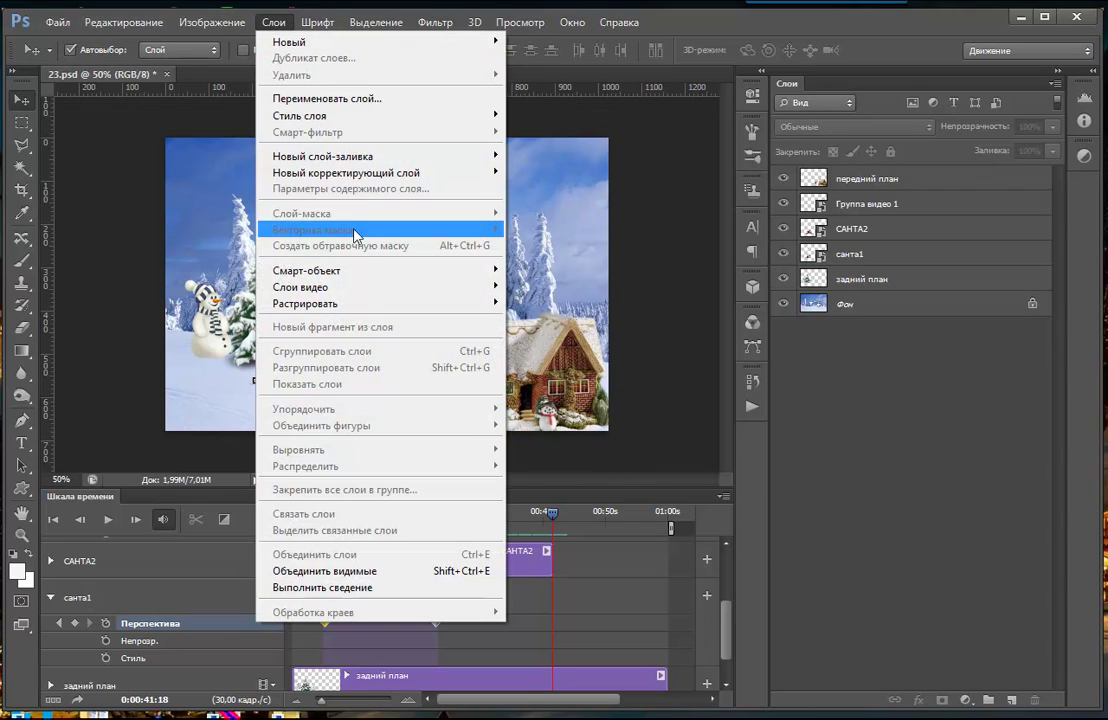
Import santa1.mov as a new video layer from file
click(560, 289)
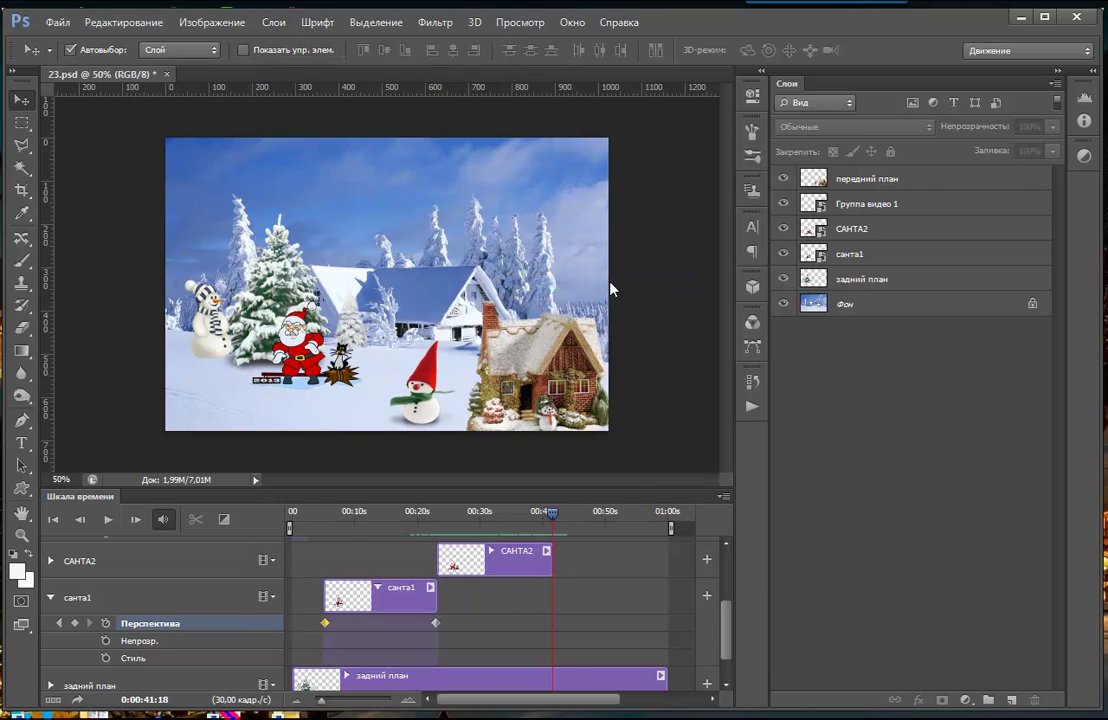
click(622, 205)
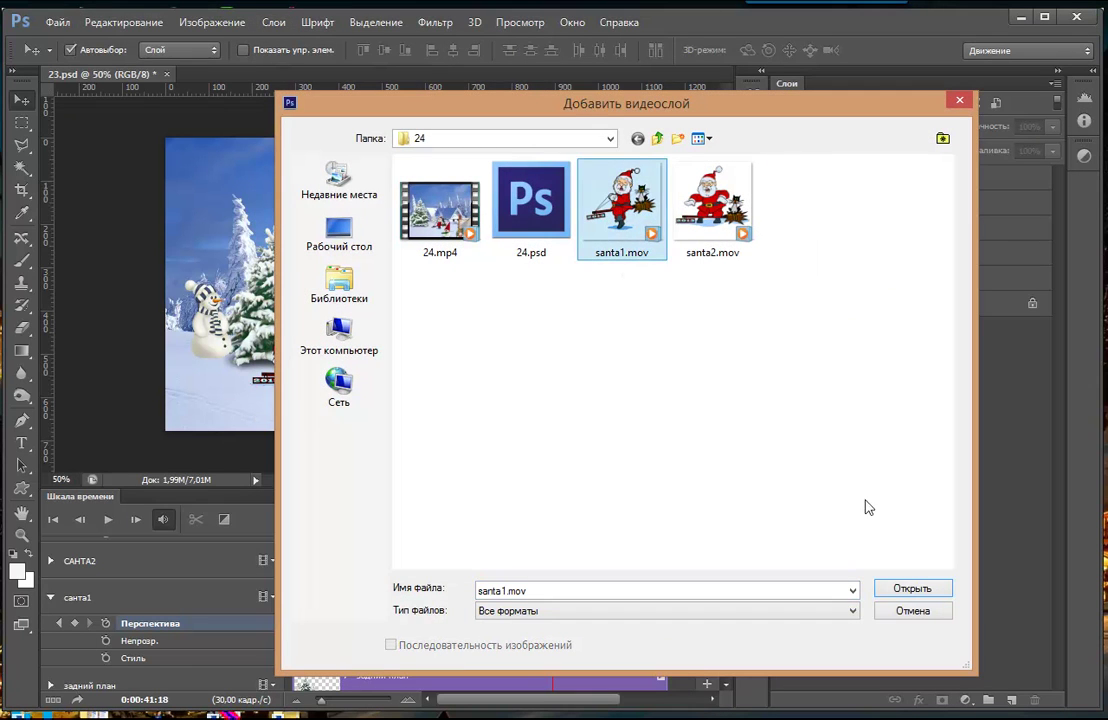
click(928, 590)
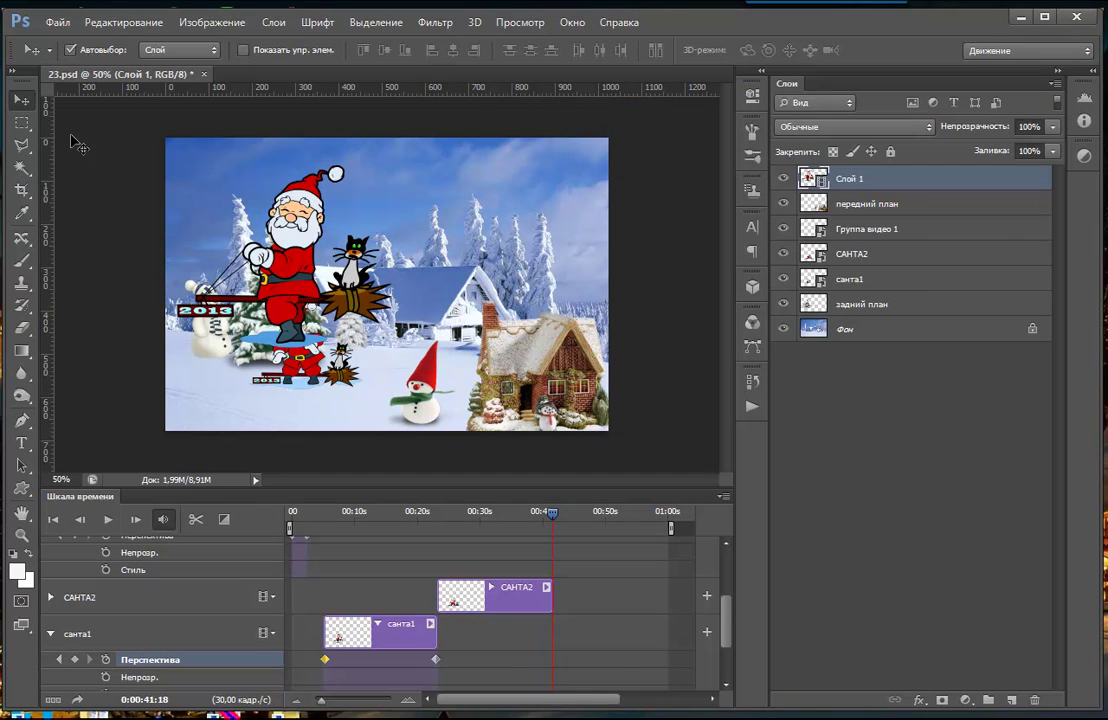
Scale the new Santa clip to about 46.73% and place it over the first Santa
key(ctrl+t)
click(475, 290)
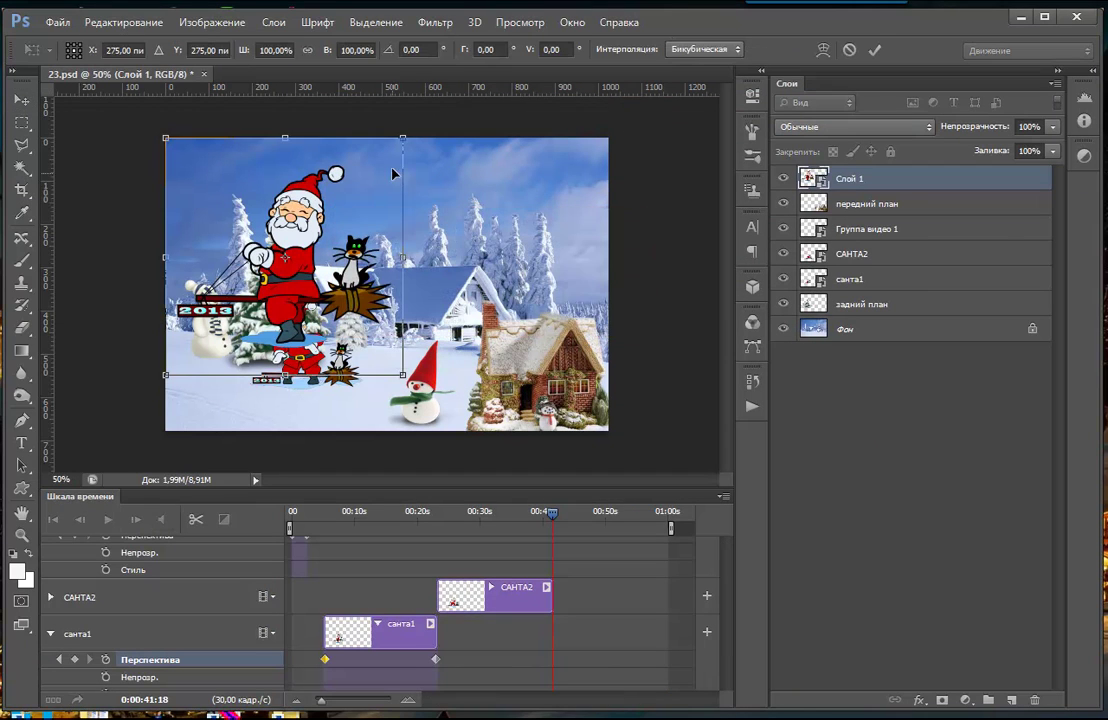
drag(403, 137, 283, 268)
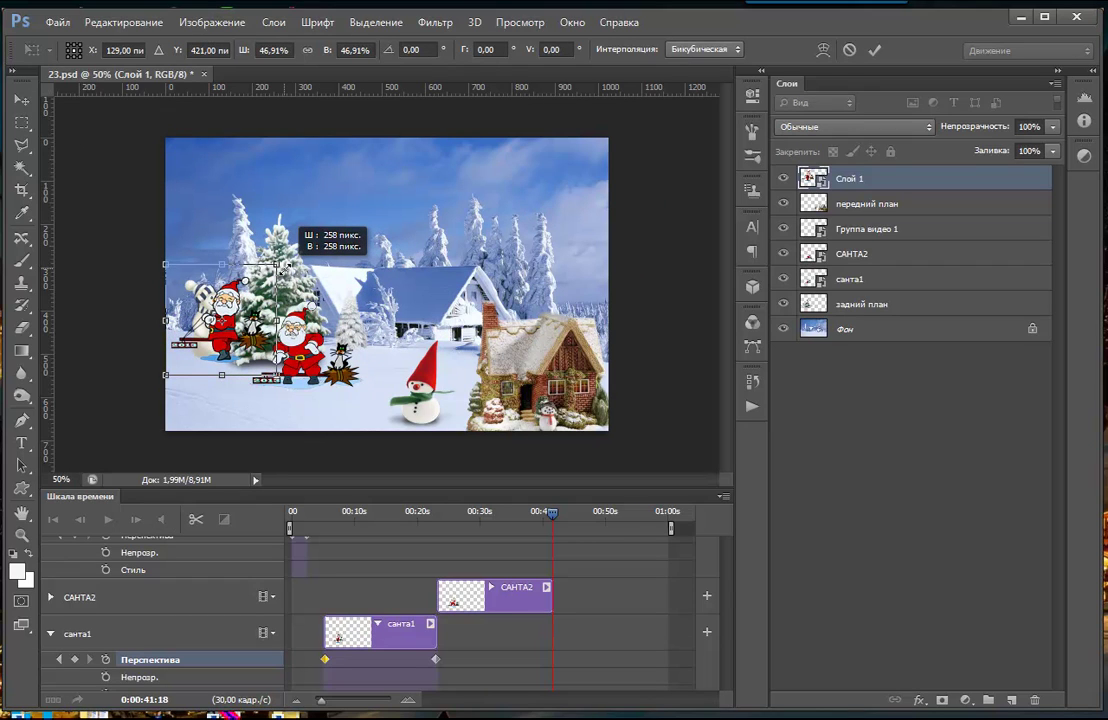
drag(283, 268, 281, 267)
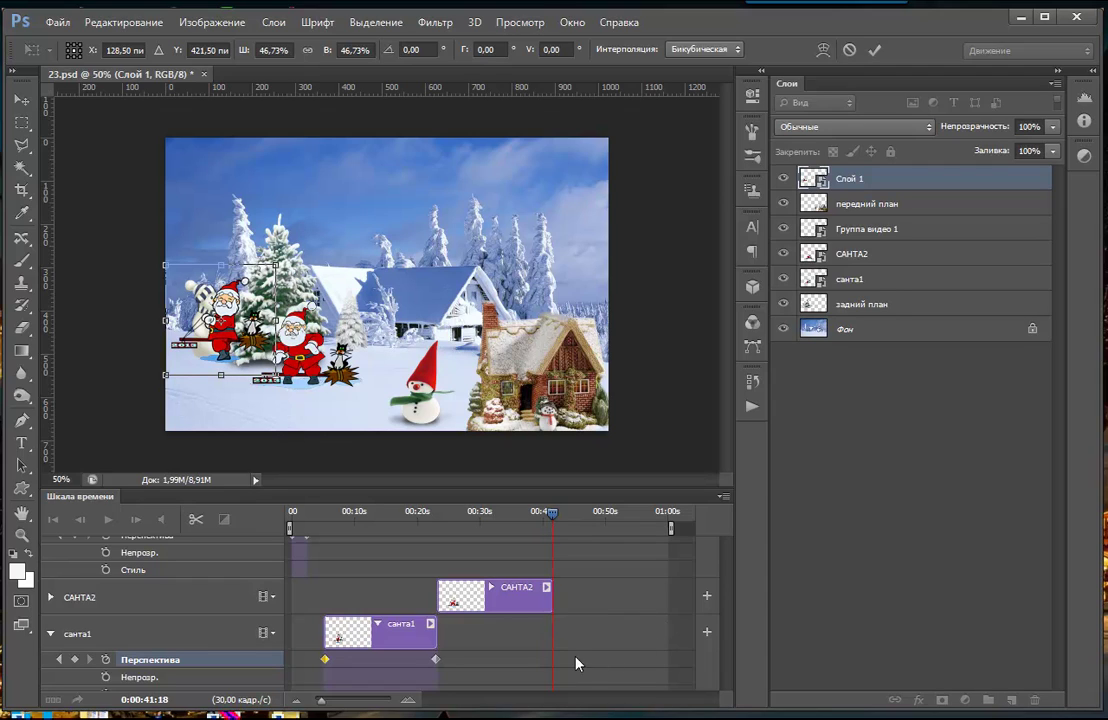
mouse_move(231, 264)
mouse_down()
mouse_move(313, 288)
mouse_move(307, 295)
mouse_up()
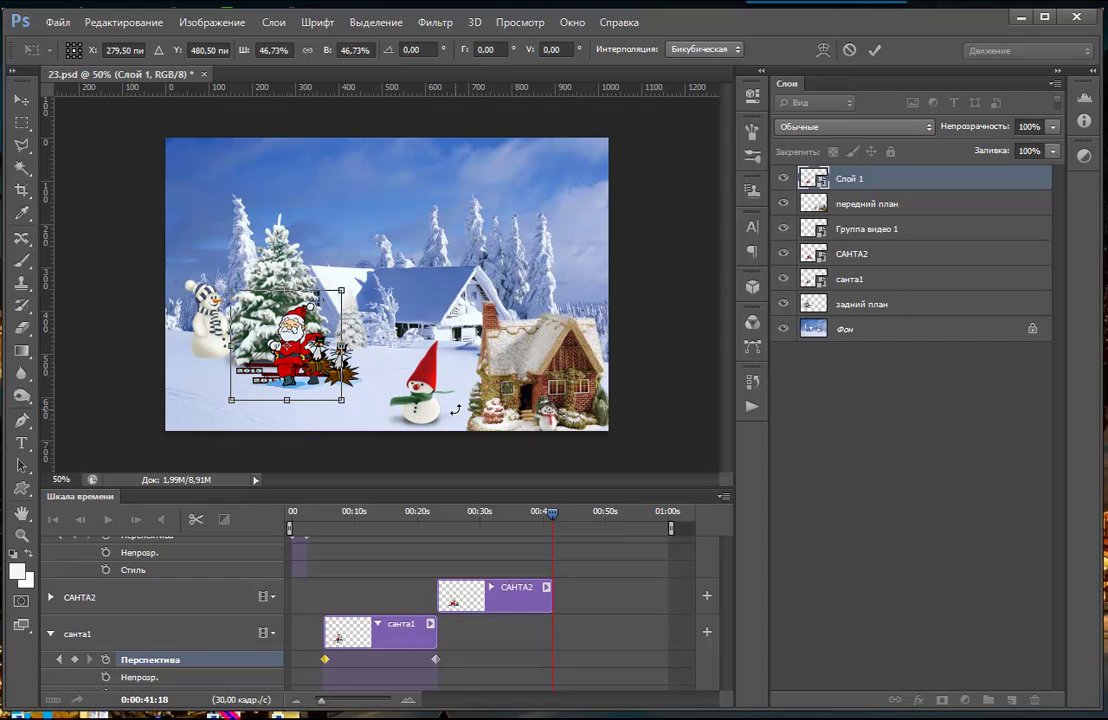
key(Return)
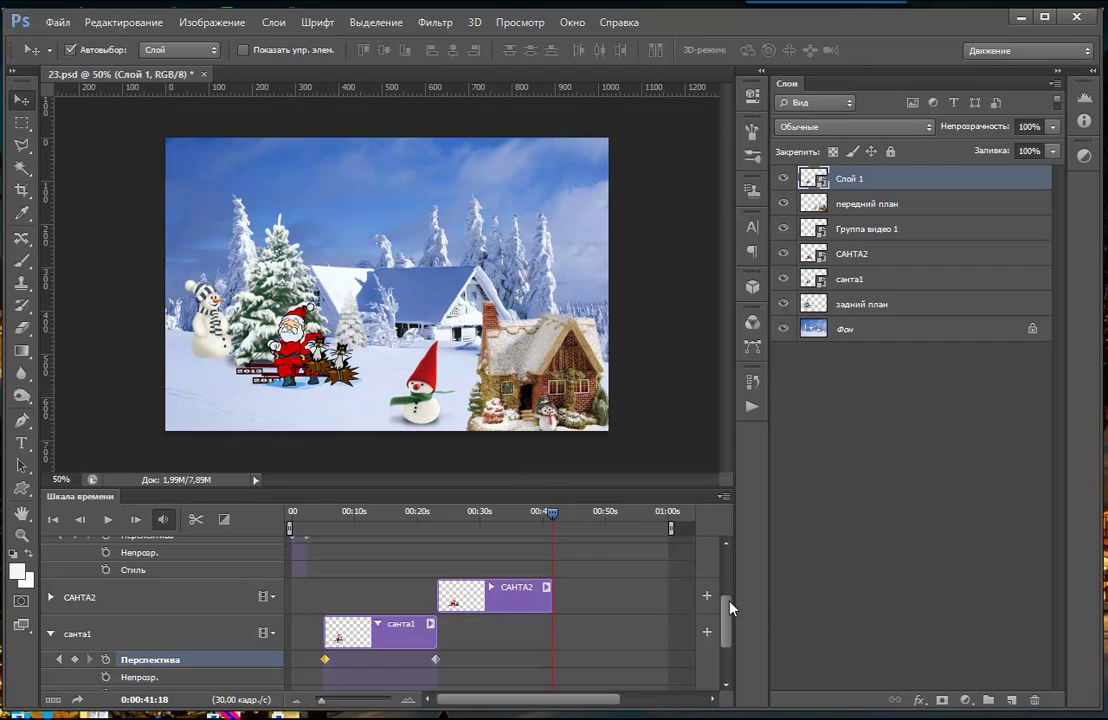
Rename the new Слой 1 video layer to САНТА1-ПРОДОЛЖЕНИЕ
mouse_move(725, 630)
mouse_down()
mouse_move(725, 655)
mouse_move(728, 575)
mouse_up()
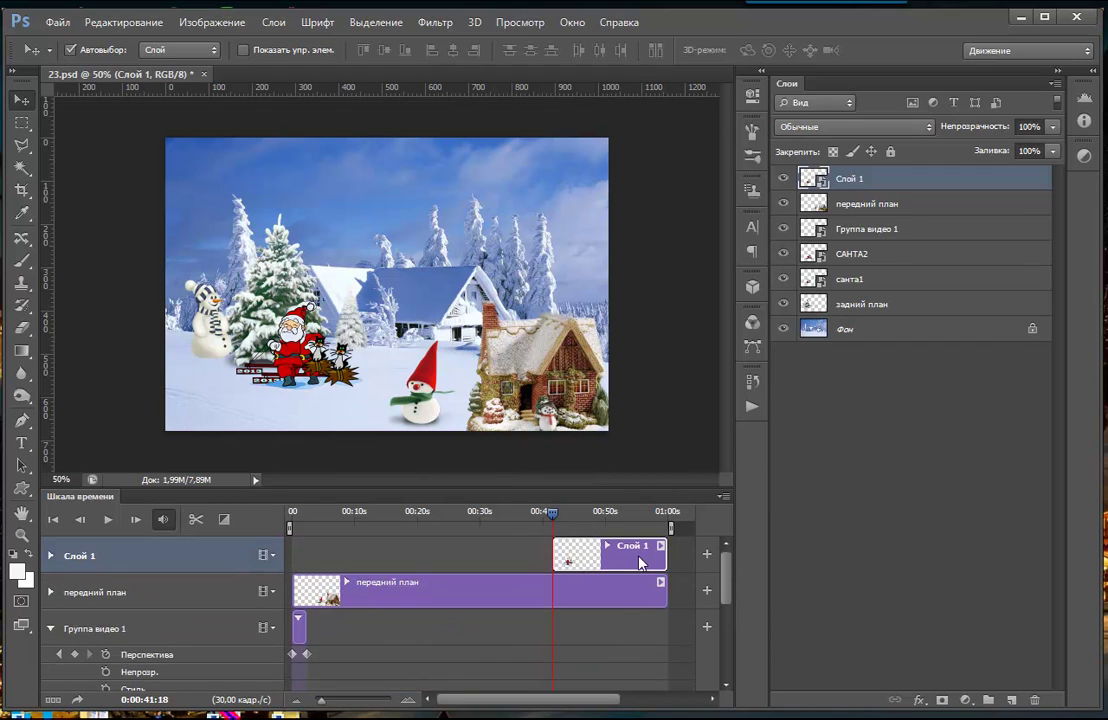
double_click(849, 180)
text(С)
text(АНТА1)
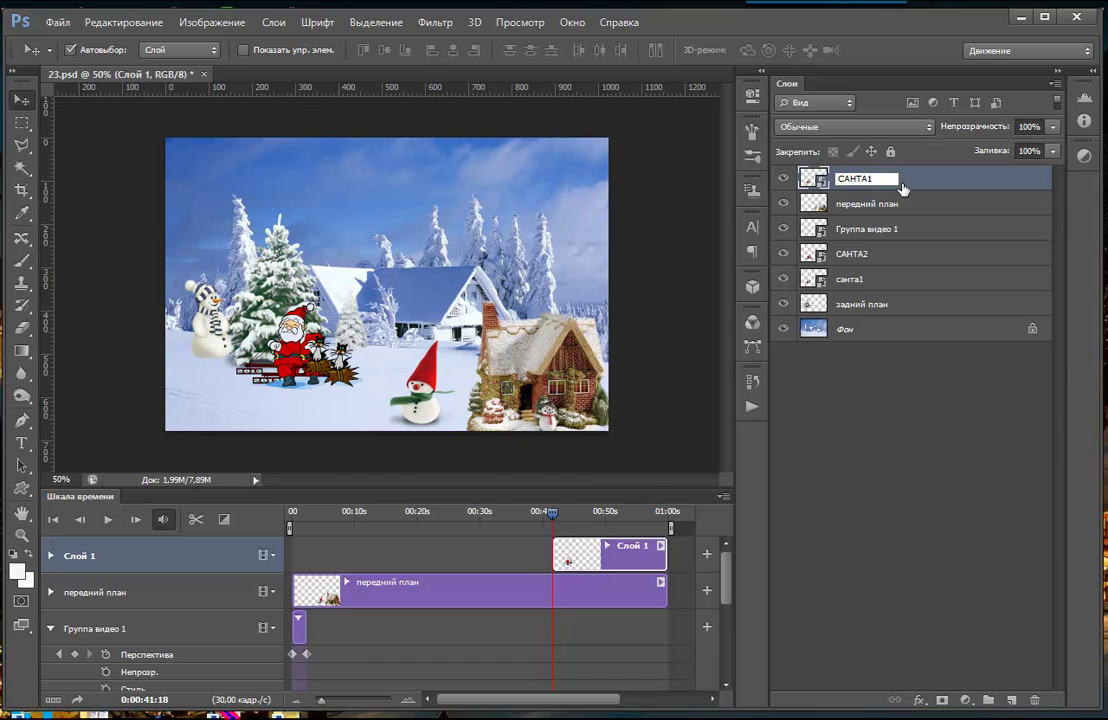
text(РО)
text(ДОЛЖЕ)
text(НИЕ)
click(905, 416)
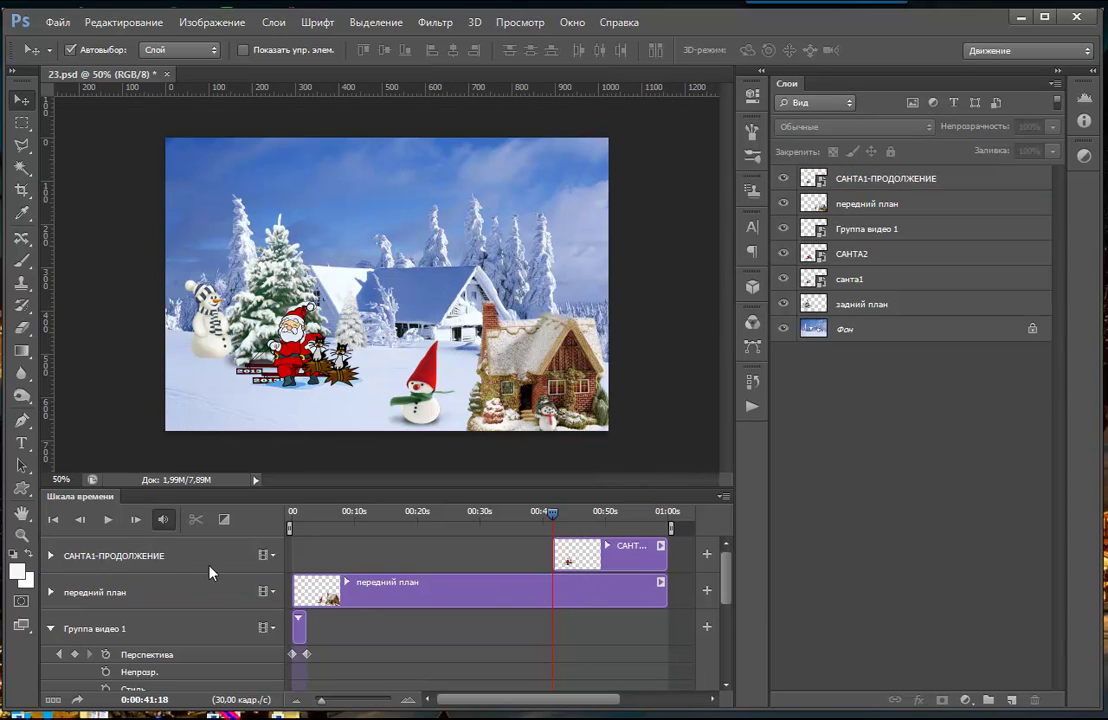
Add a Перспектива keyframe at 41 s, then move Santa left at 0:00:59:29
click(51, 555)
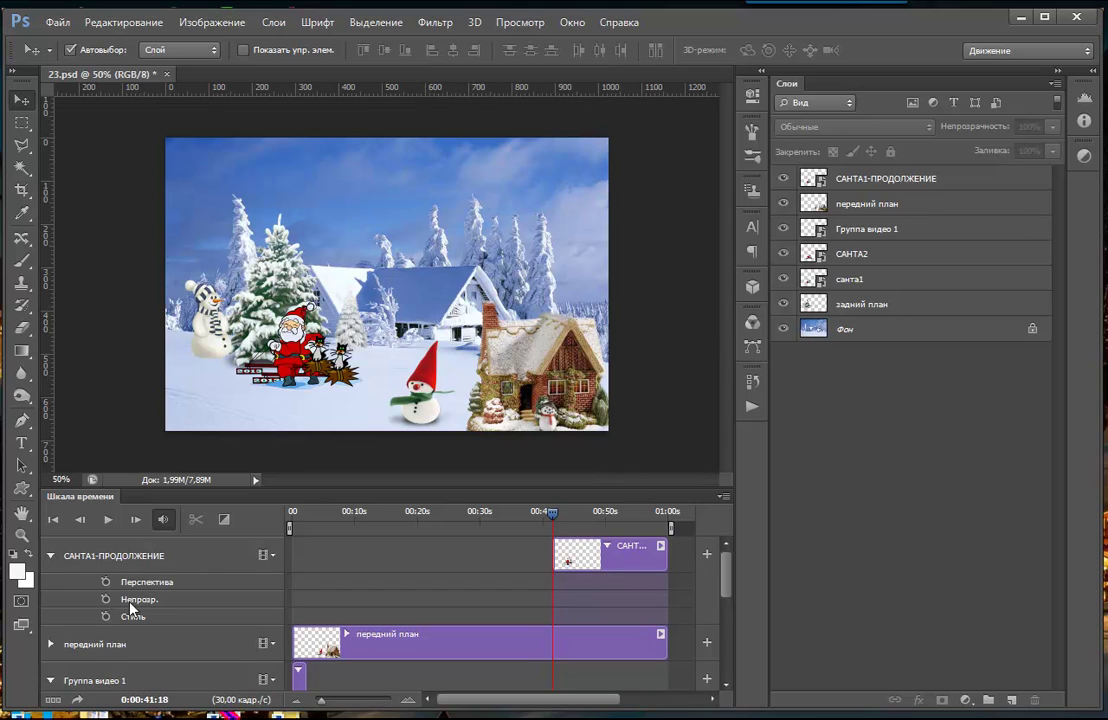
click(105, 581)
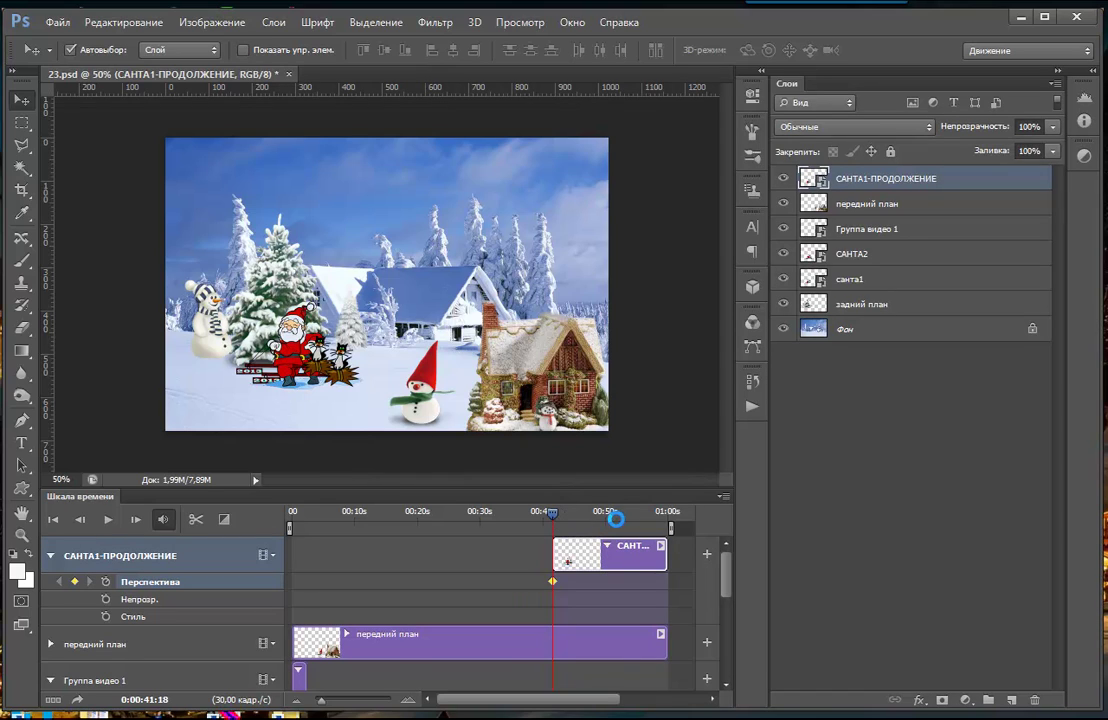
drag(615, 518, 667, 523)
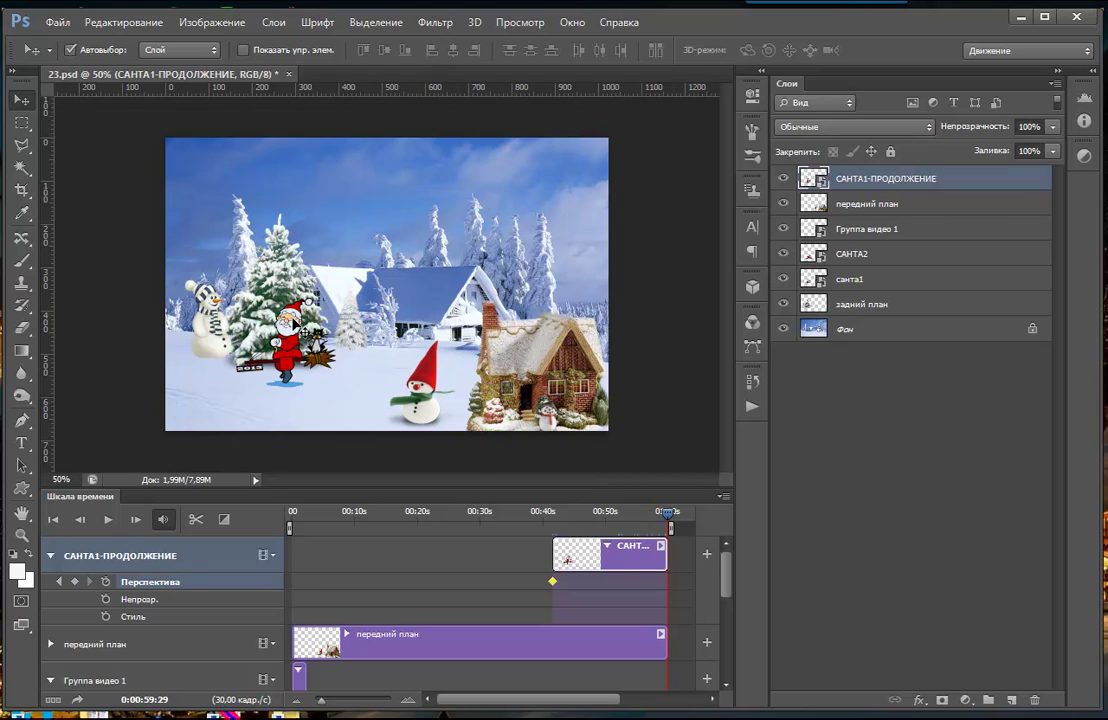
drag(298, 303, 190, 300)
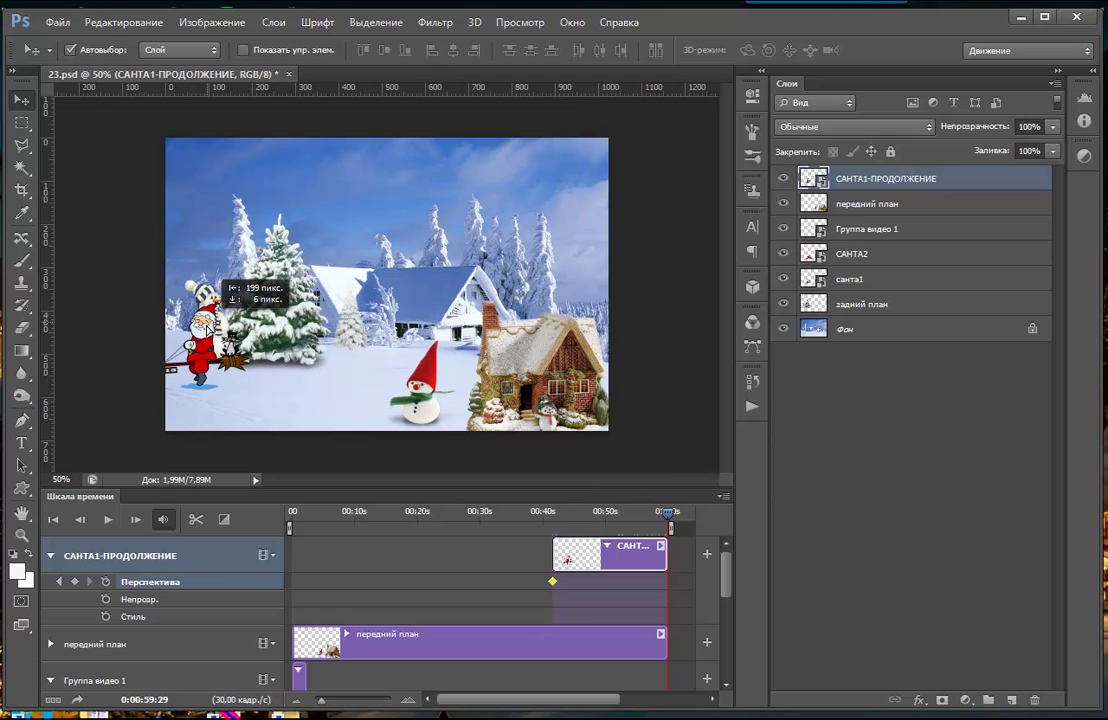
drag(195, 295, 245, 295)
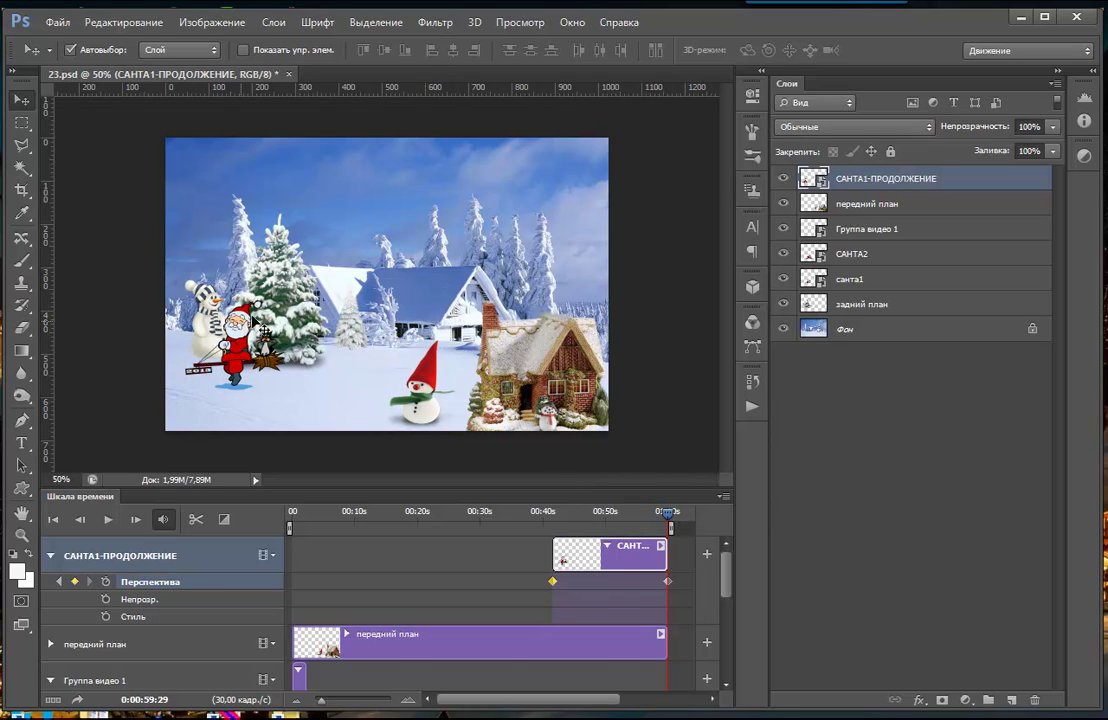
drag(245, 319, 187, 340)
Enlarge Santa to 59.27% off the left edge, then check at 0:38
key(ctrl+t)
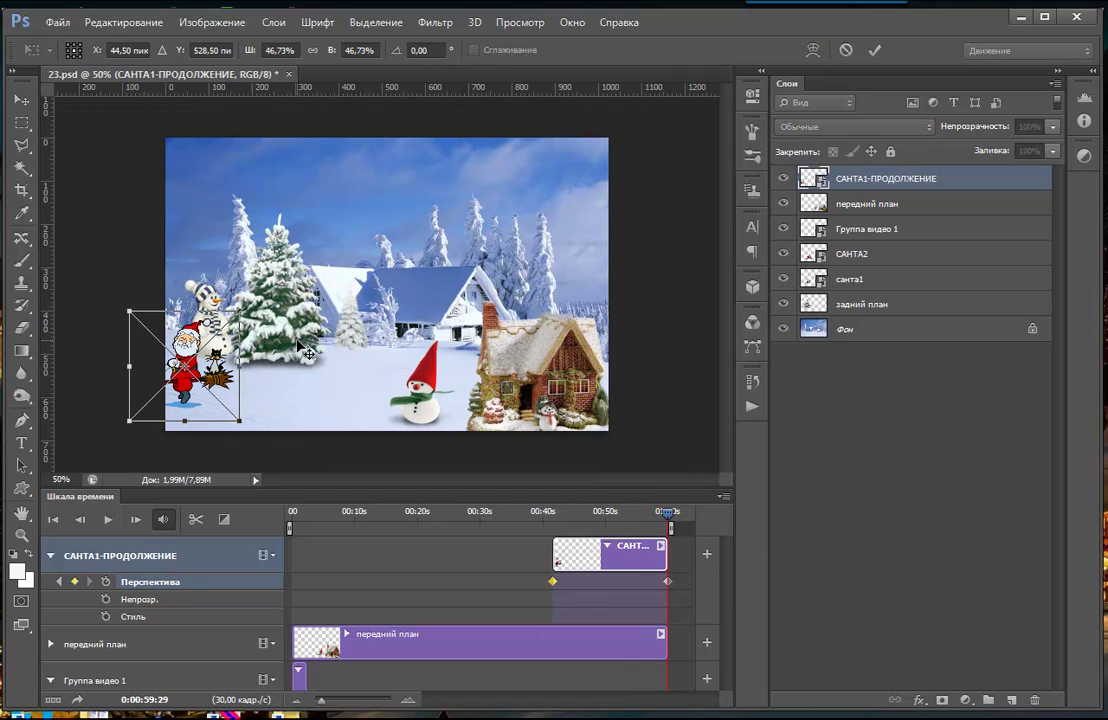
drag(239, 312, 270, 282)
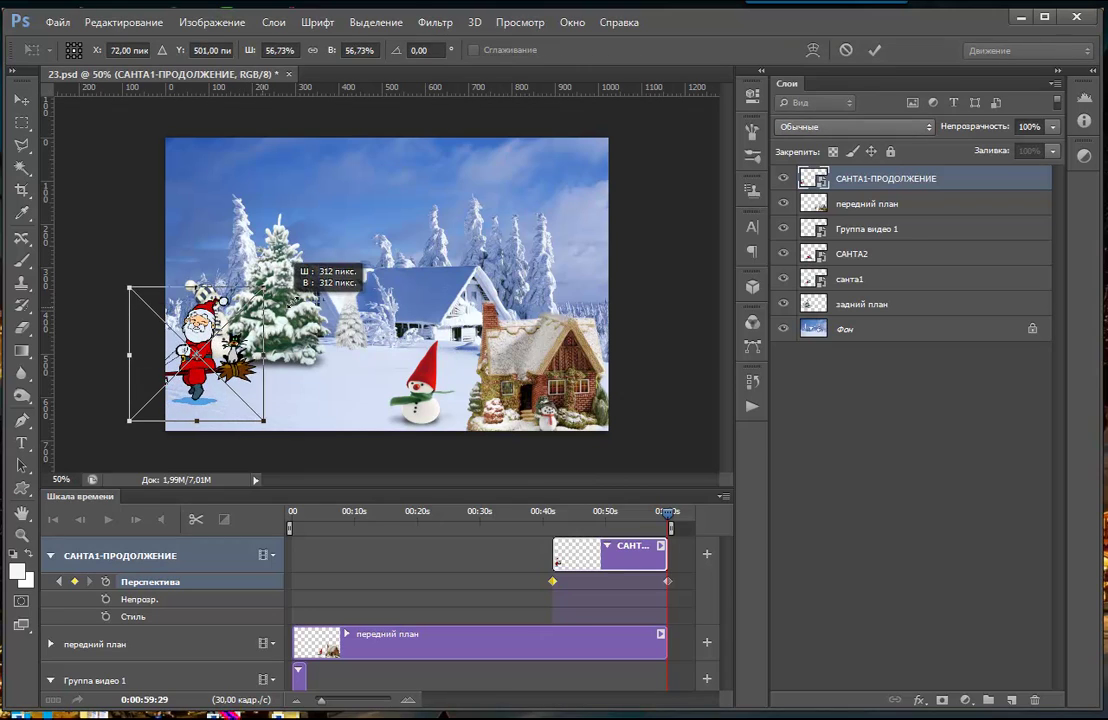
drag(214, 322, 104, 351)
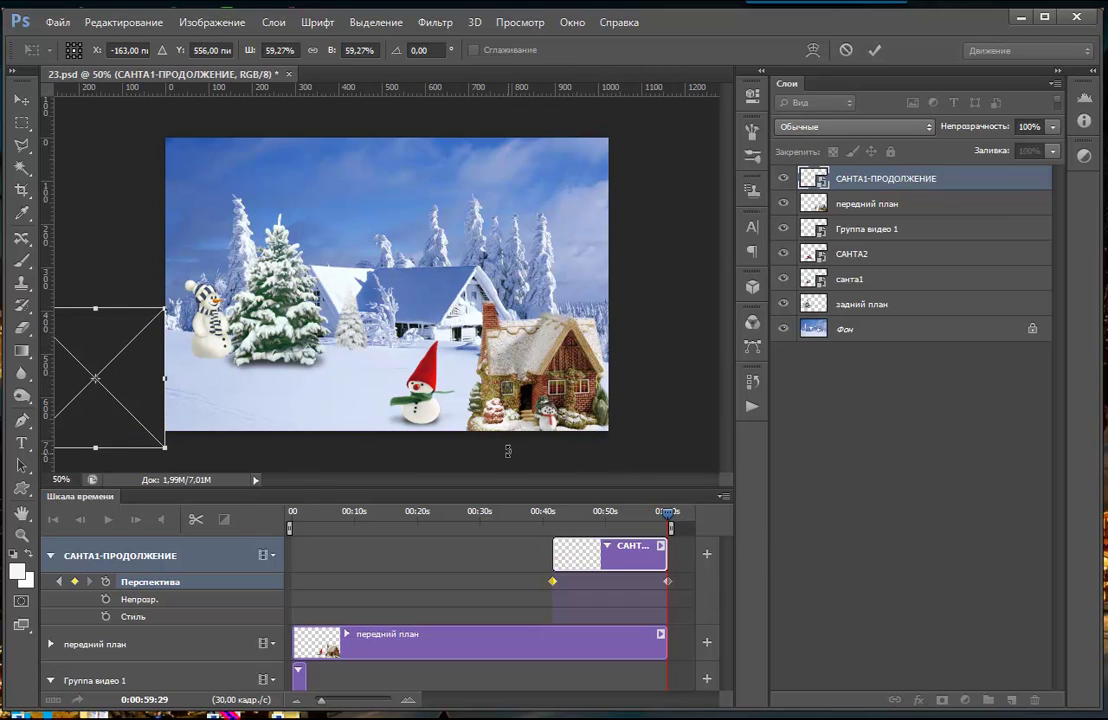
key(Return)
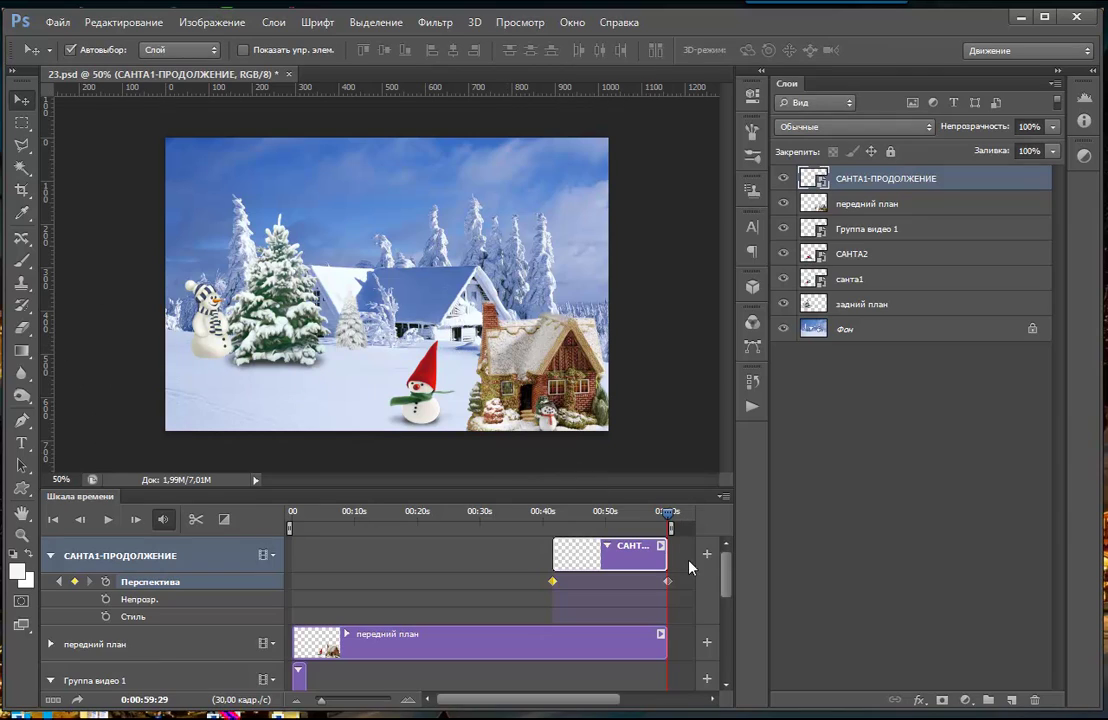
drag(667, 513, 534, 519)
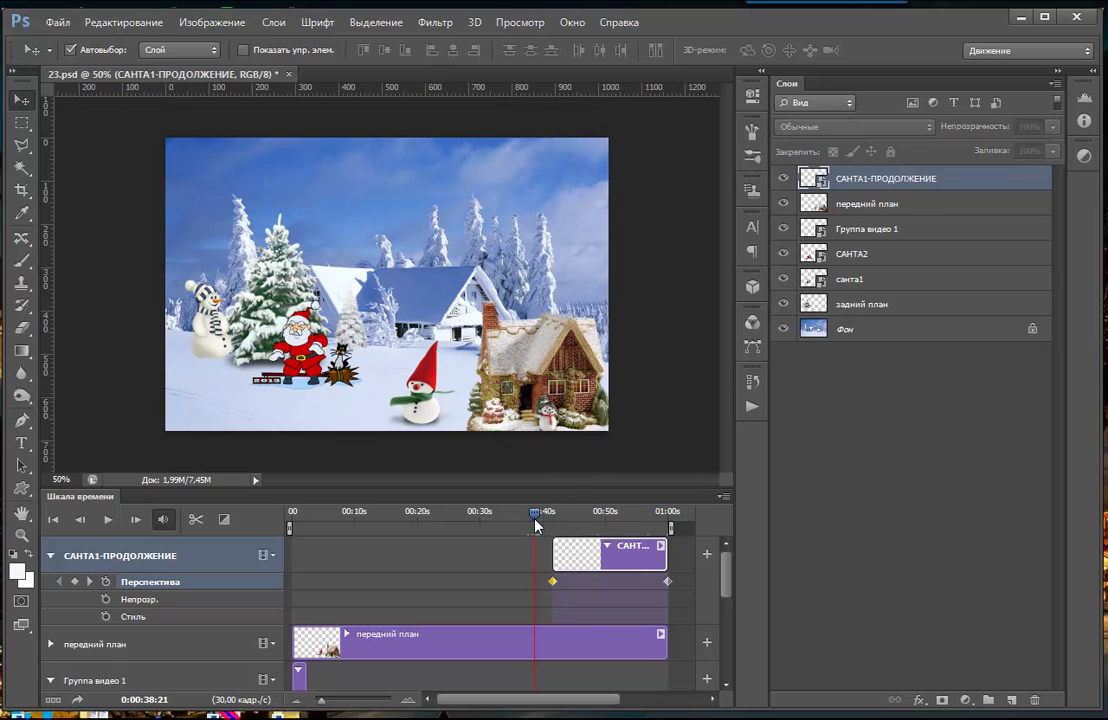
click(108, 520)
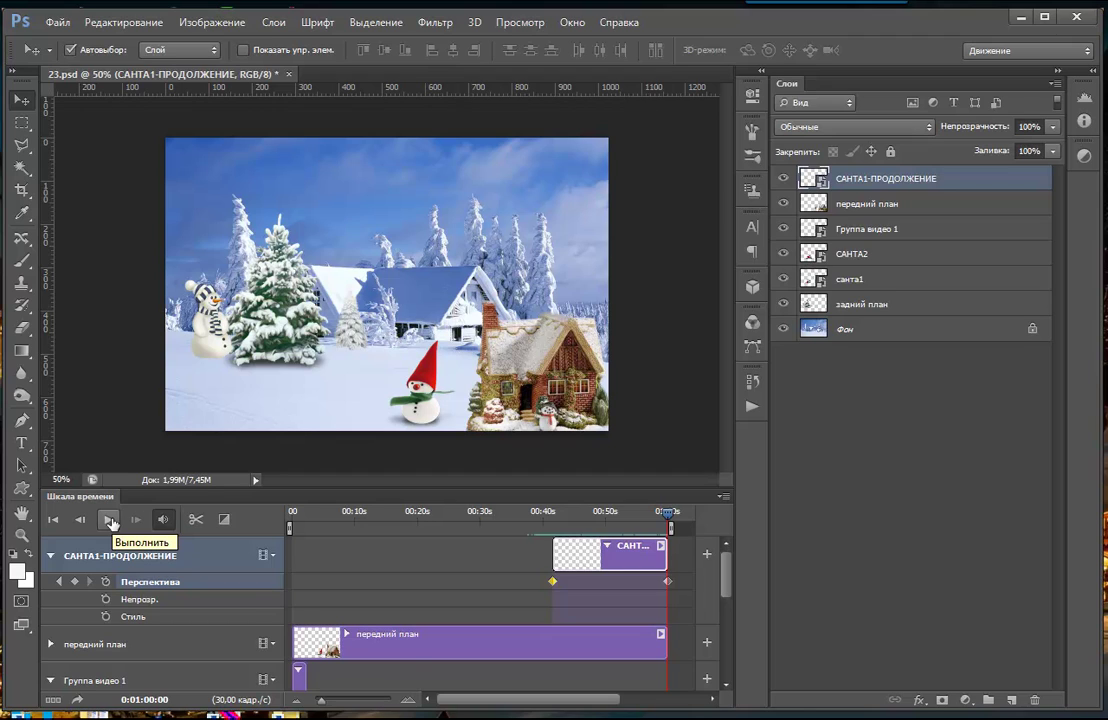
drag(725, 586, 720, 643)
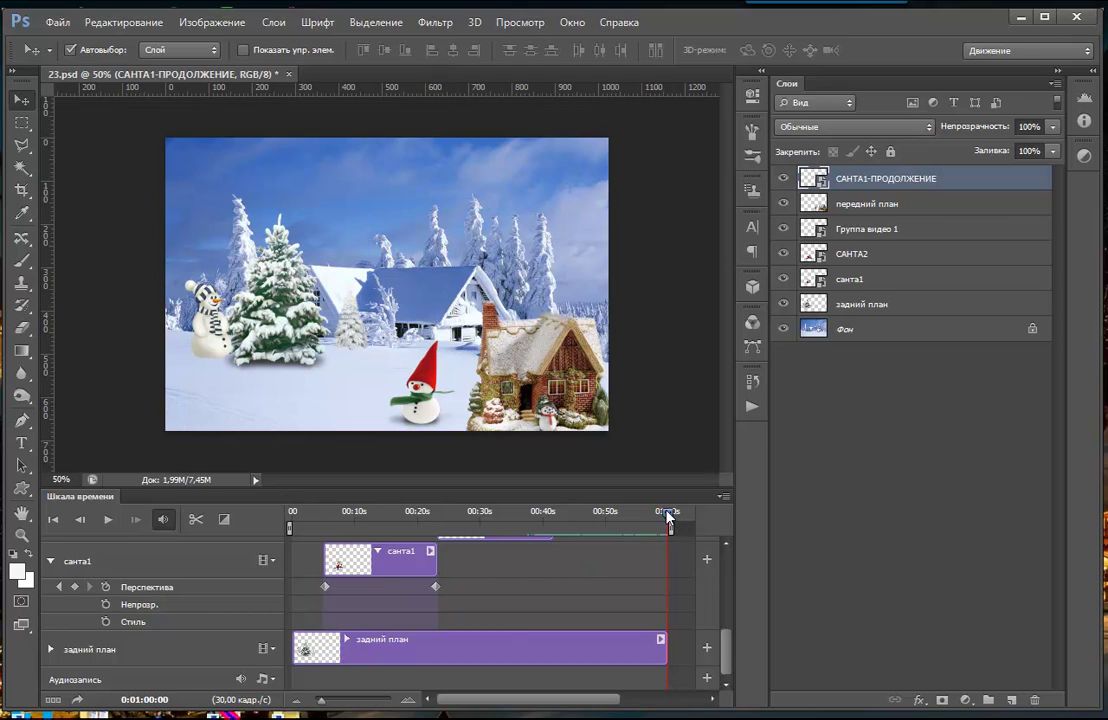
drag(668, 516, 257, 517)
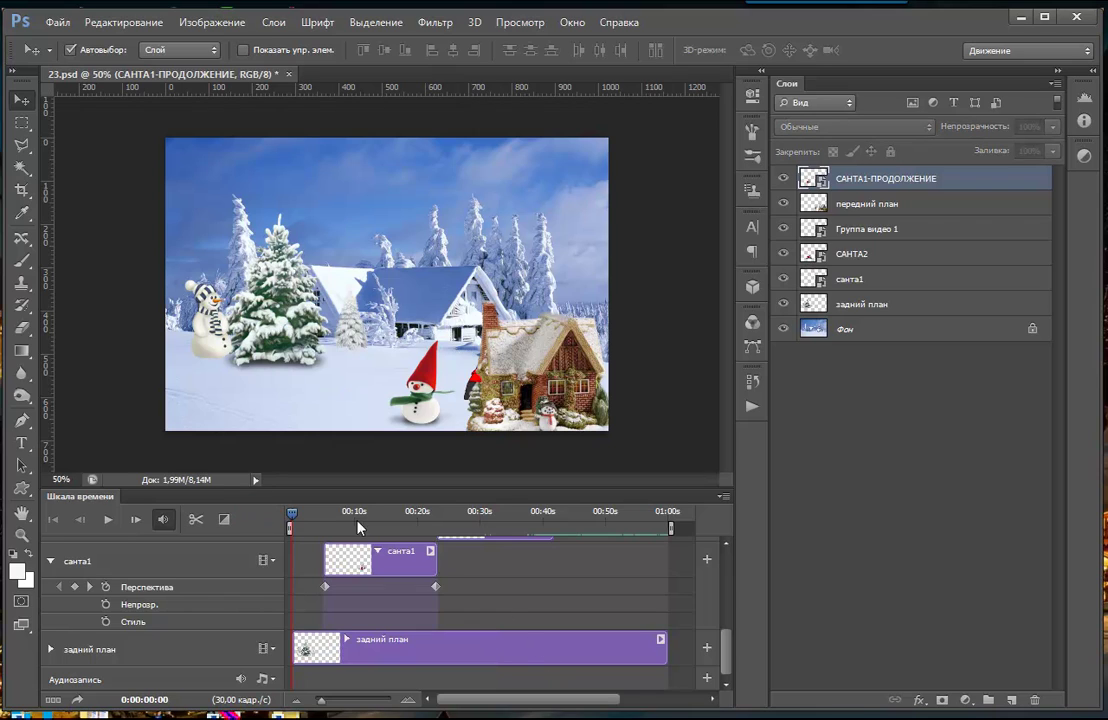
click(107, 520)
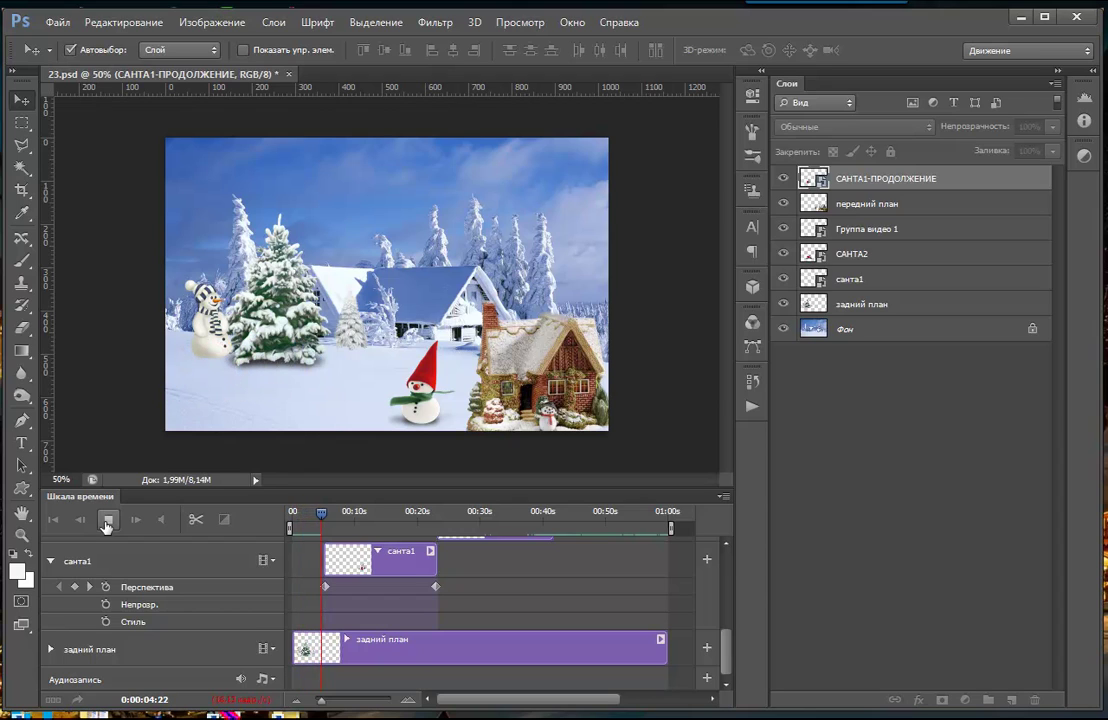
click(107, 520)
click(108, 537)
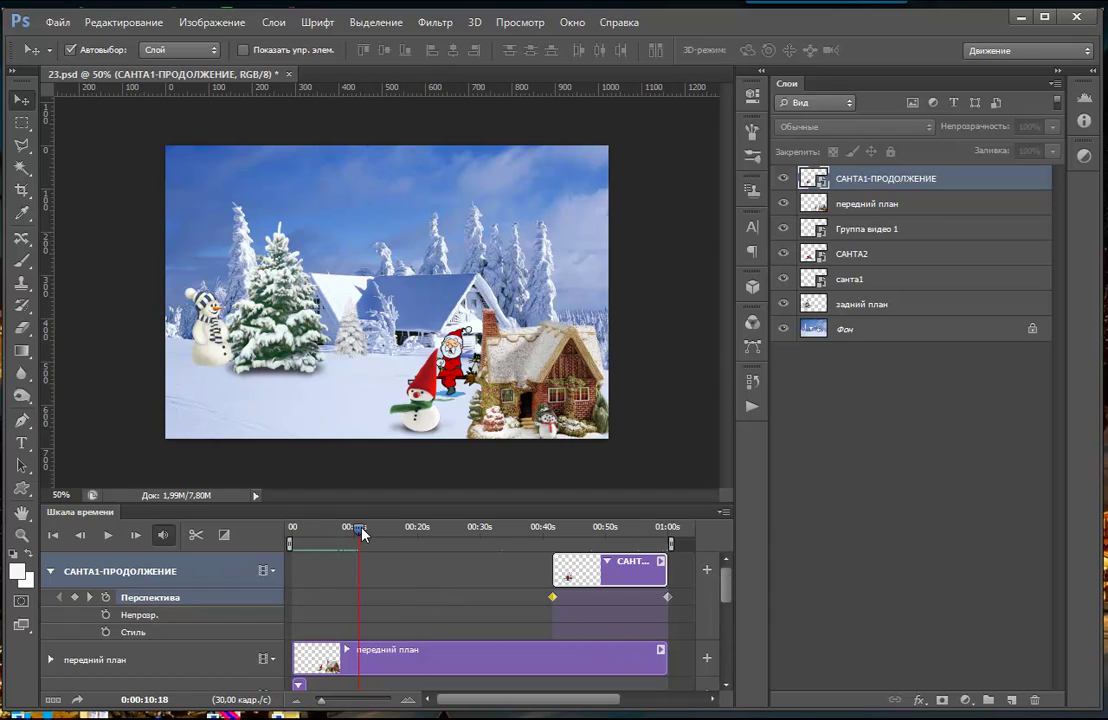
Drag the санта1 clip left so it starts at 0:00 on the timeline
drag(362, 534, 274, 529)
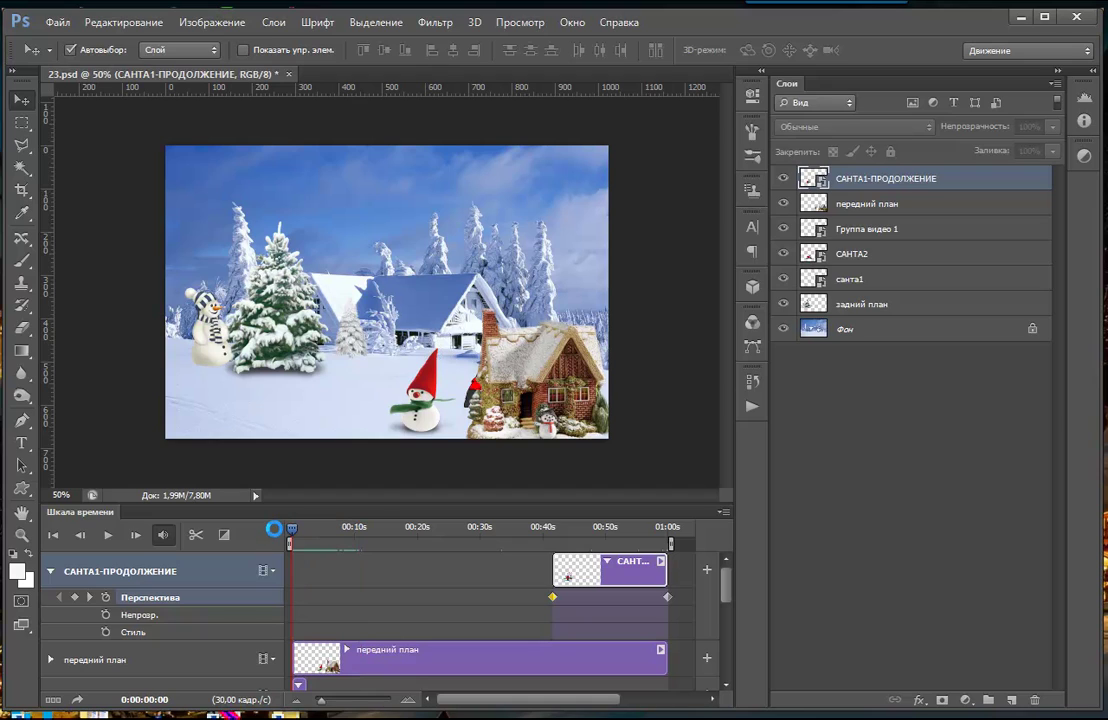
drag(735, 587, 735, 638)
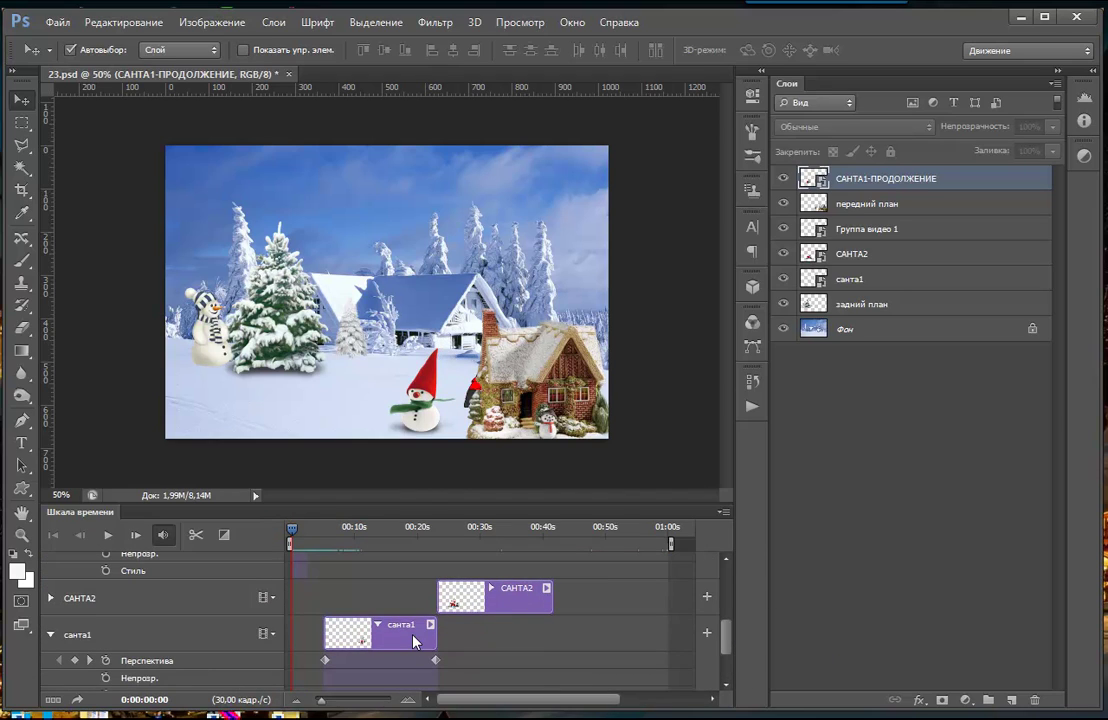
drag(415, 641, 360, 642)
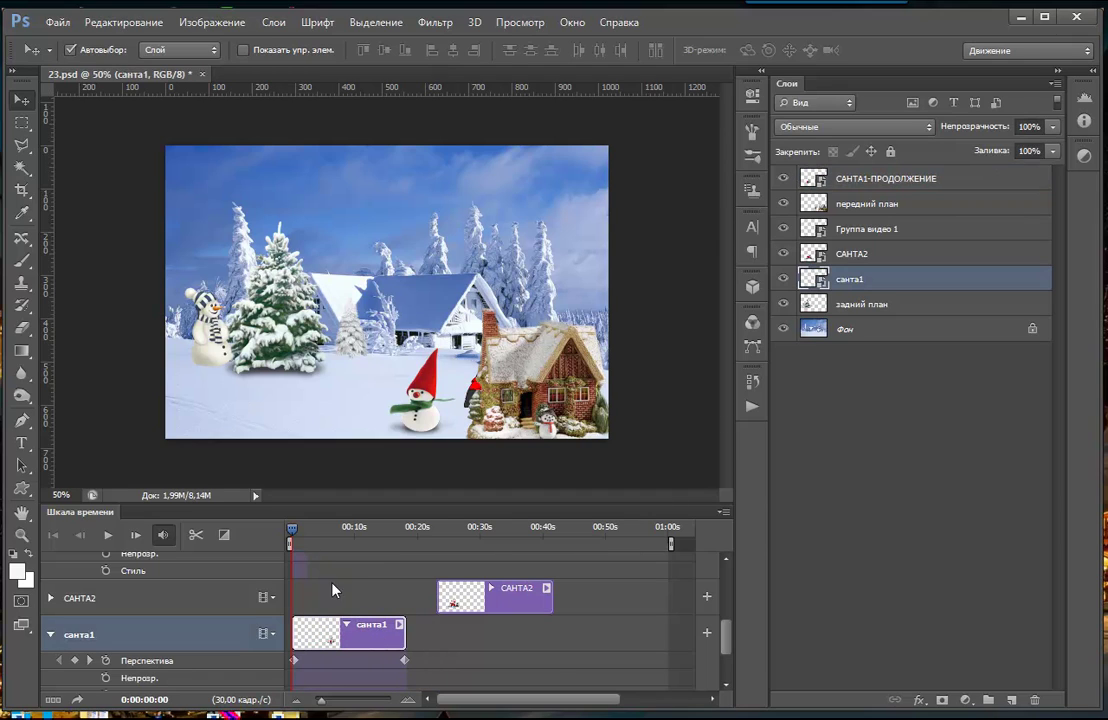
mouse_move(291, 536)
mouse_down()
mouse_move(321, 536)
mouse_move(296, 538)
mouse_move(314, 545)
mouse_up()
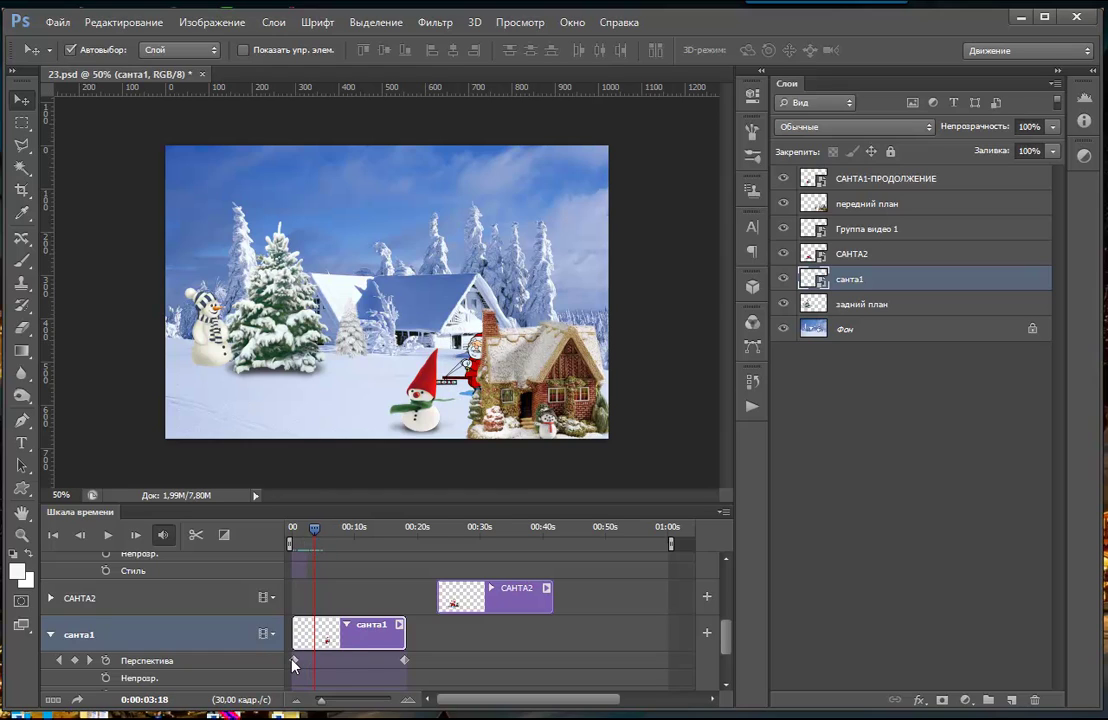
Shift санта1's first Перспектива keyframe slightly later
drag(294, 660, 314, 660)
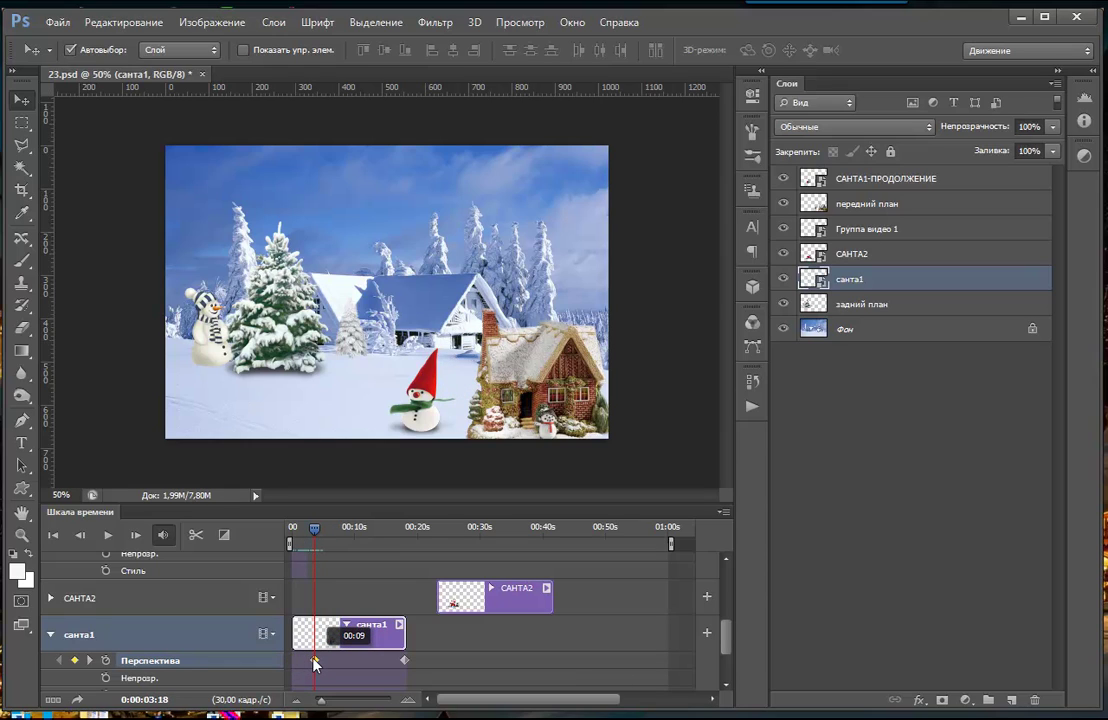
drag(314, 662, 314, 660)
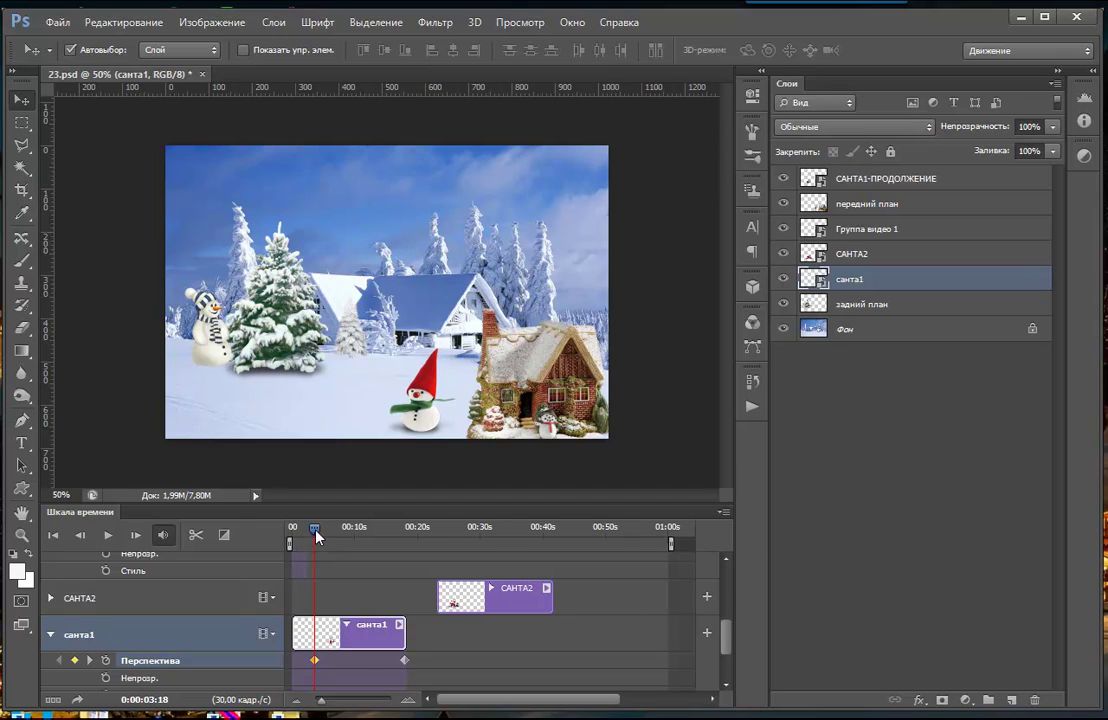
mouse_move(315, 532)
mouse_down()
mouse_move(292, 531)
mouse_move(332, 535)
mouse_up()
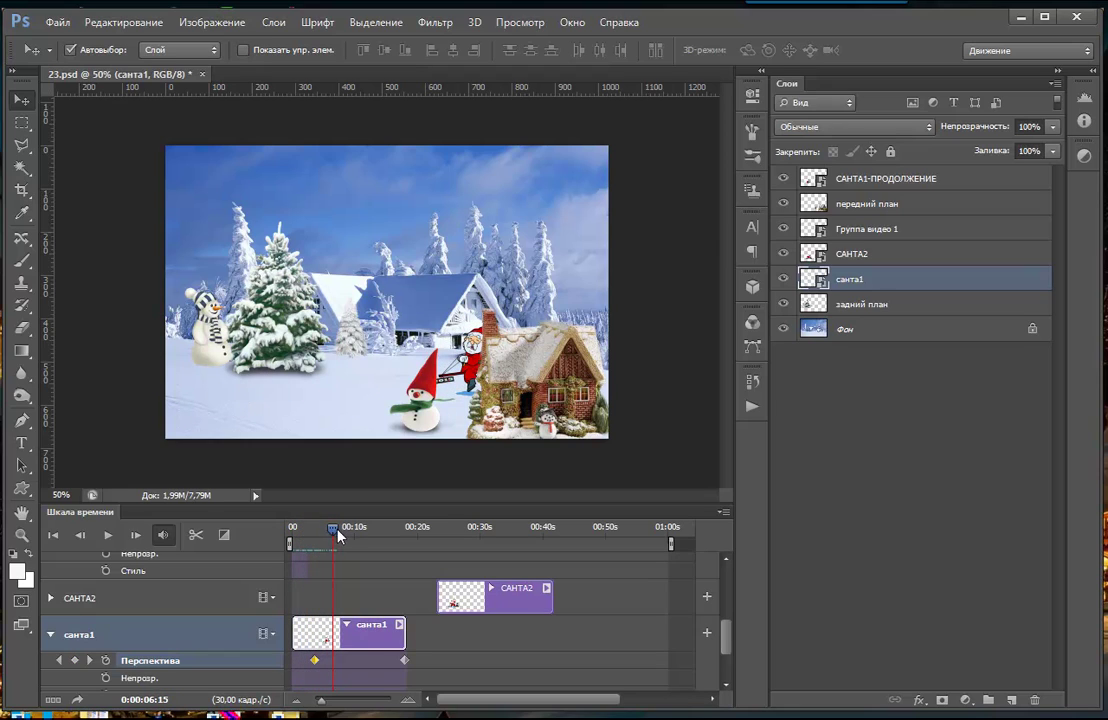
Start the САНТА2 and САНТА1-ПРОДОЛЖЕНИЕ clips earlier, the latter at about 37 seconds
drag(528, 597, 498, 597)
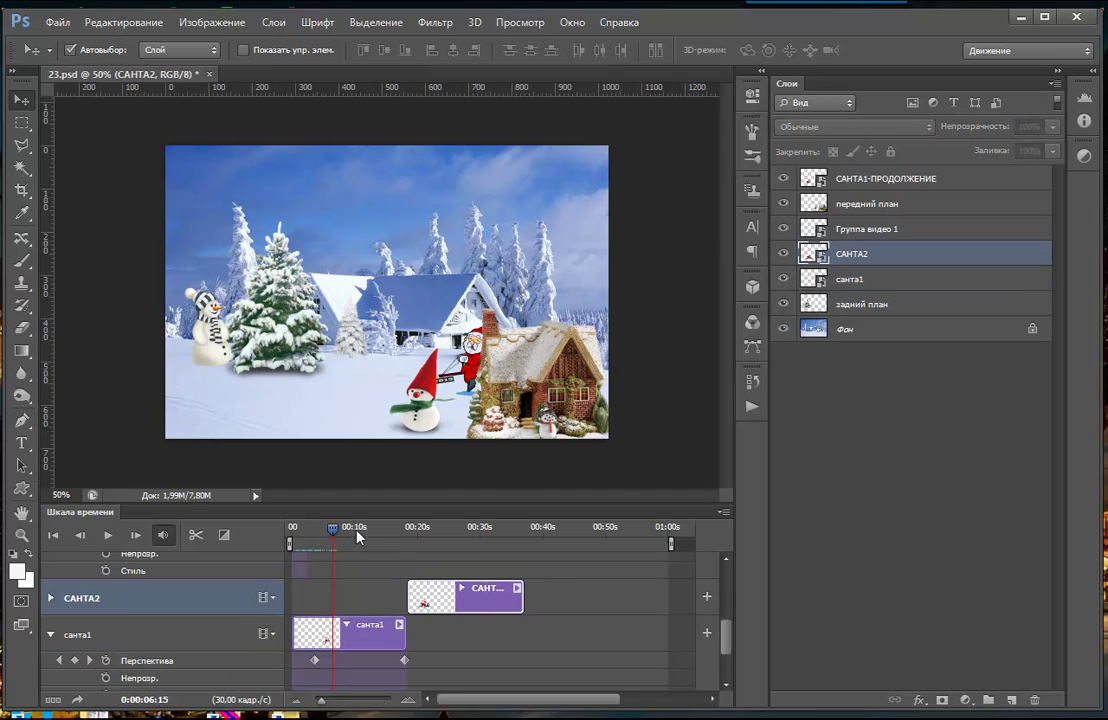
mouse_move(332, 535)
mouse_down()
mouse_move(493, 530)
mouse_move(522, 548)
mouse_up()
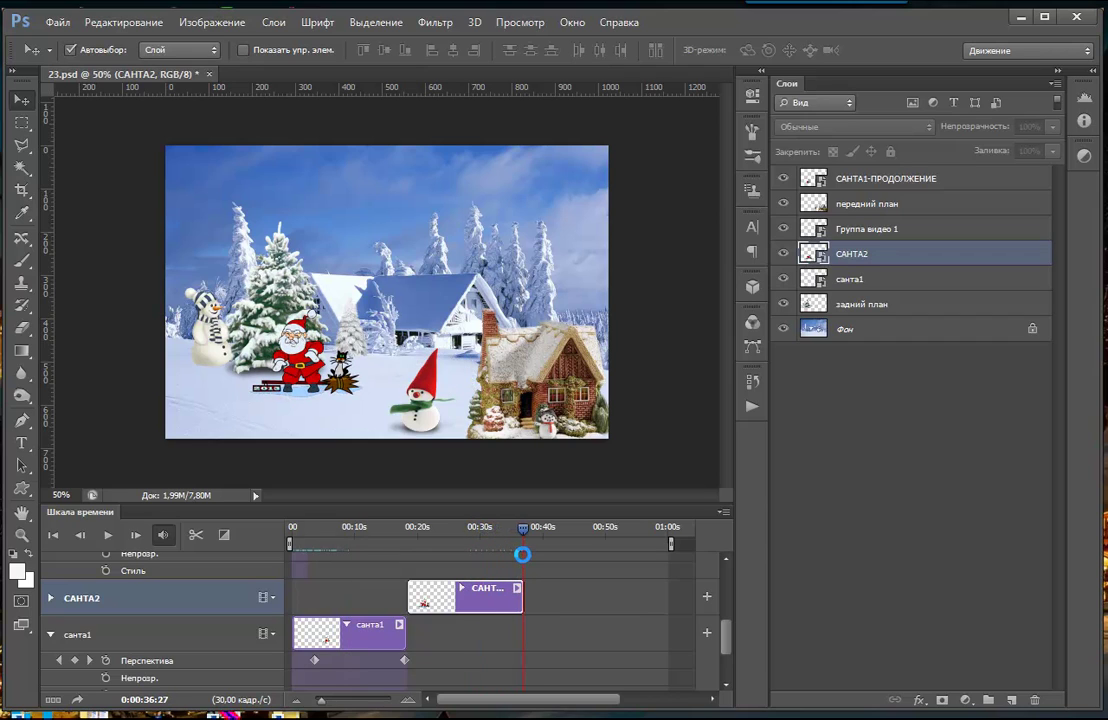
drag(729, 645, 730, 587)
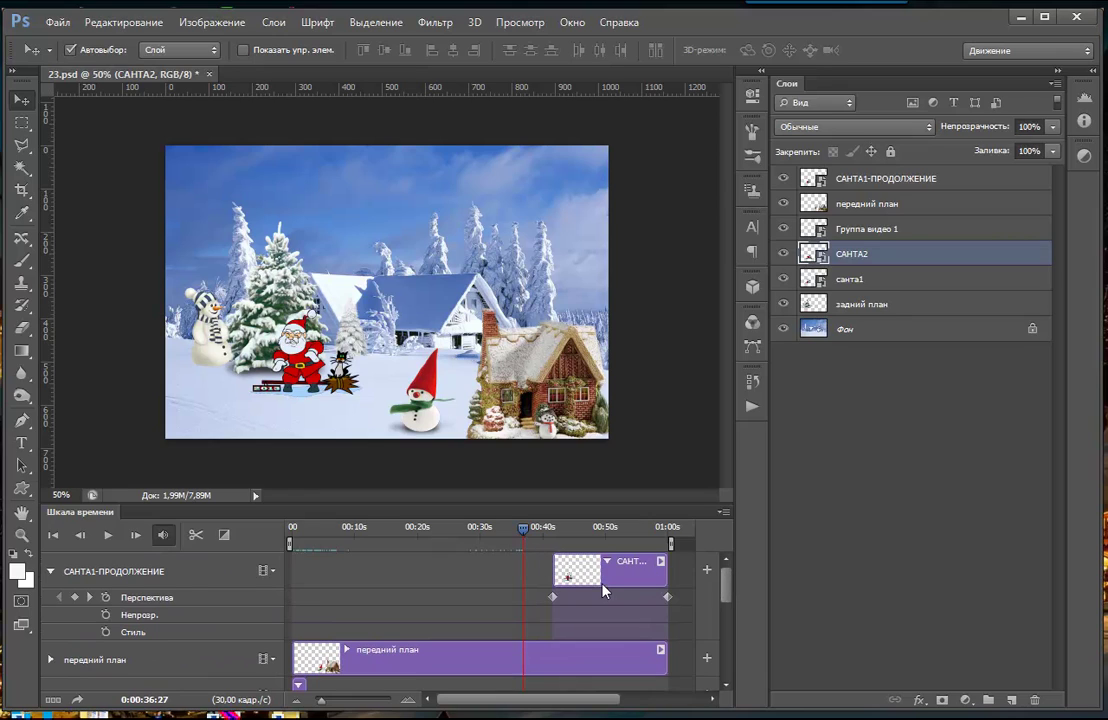
drag(595, 570, 565, 570)
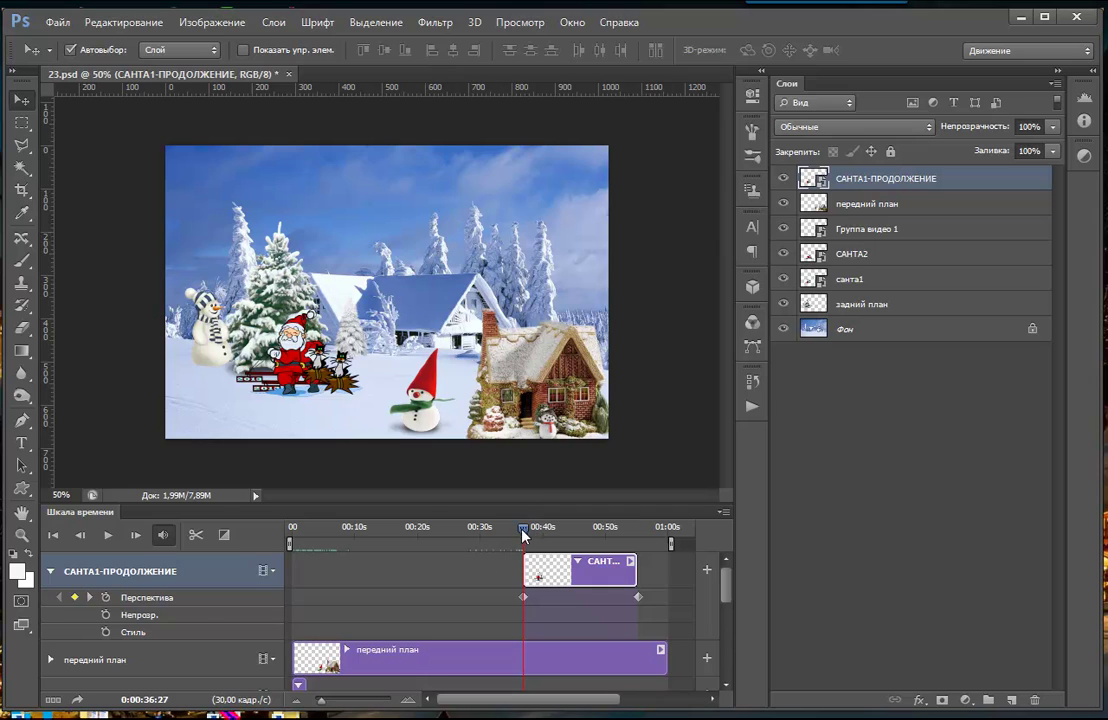
Preview the animation's ending and return the time to about 55 seconds
mouse_move(525, 538)
mouse_down()
mouse_move(646, 537)
mouse_move(637, 537)
mouse_up()
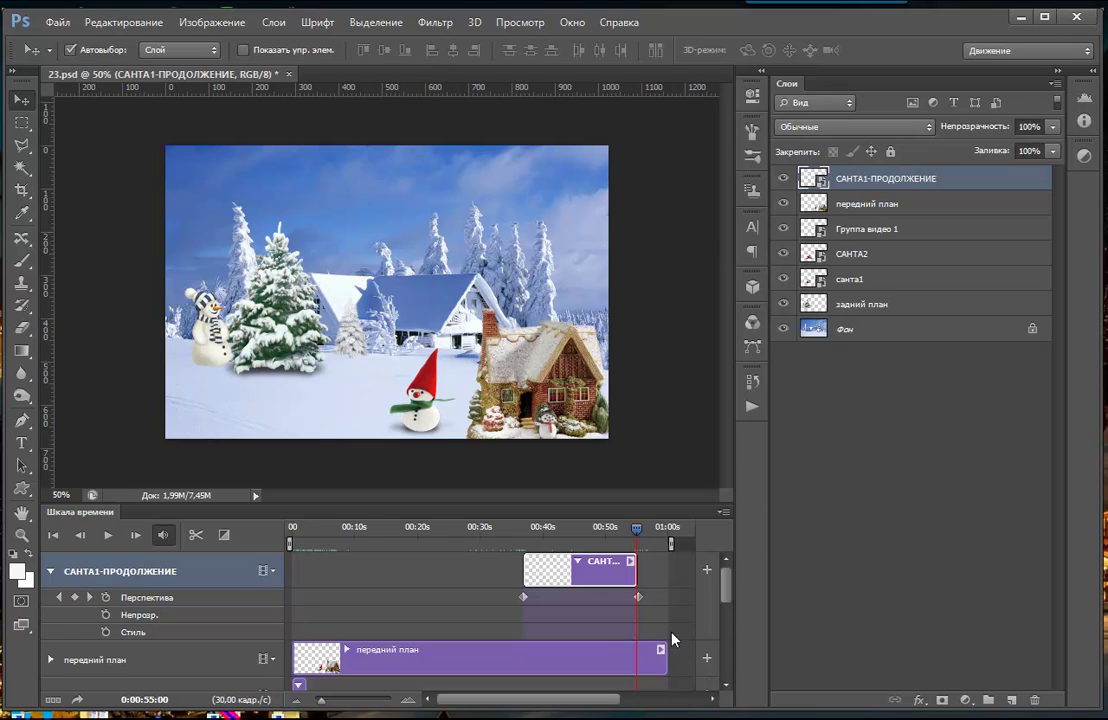
click(108, 535)
click(108, 535)
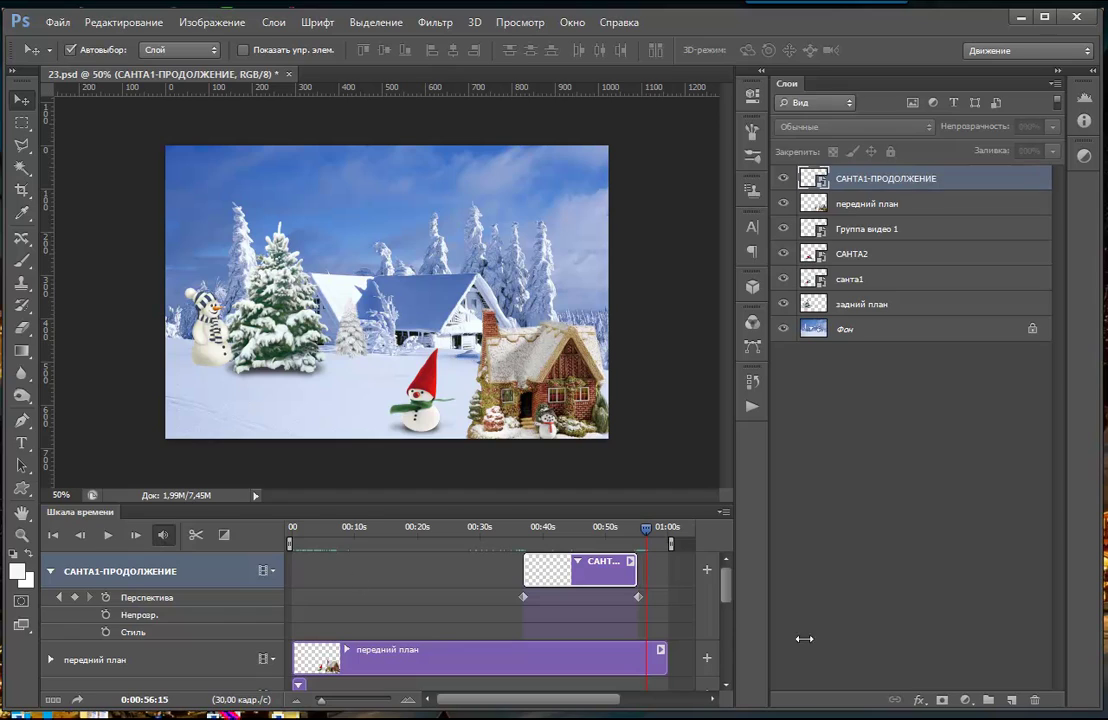
drag(647, 529, 639, 533)
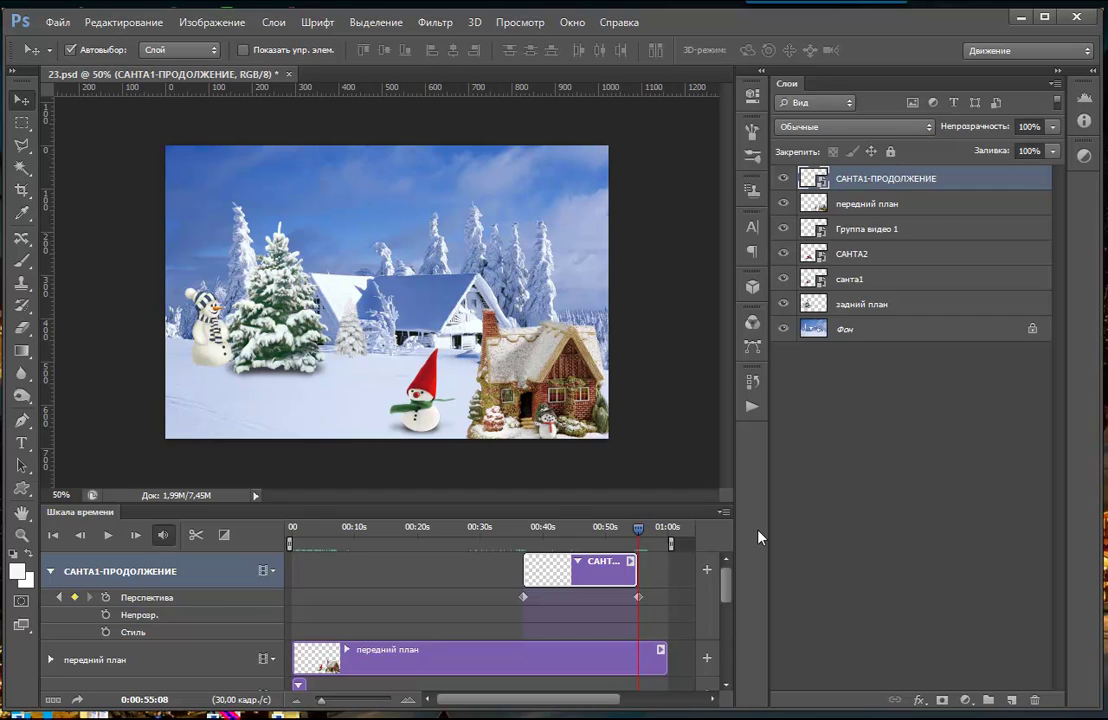
Type the title 'С Новым годом!' in the sky and centre it above the houses
click(21, 443)
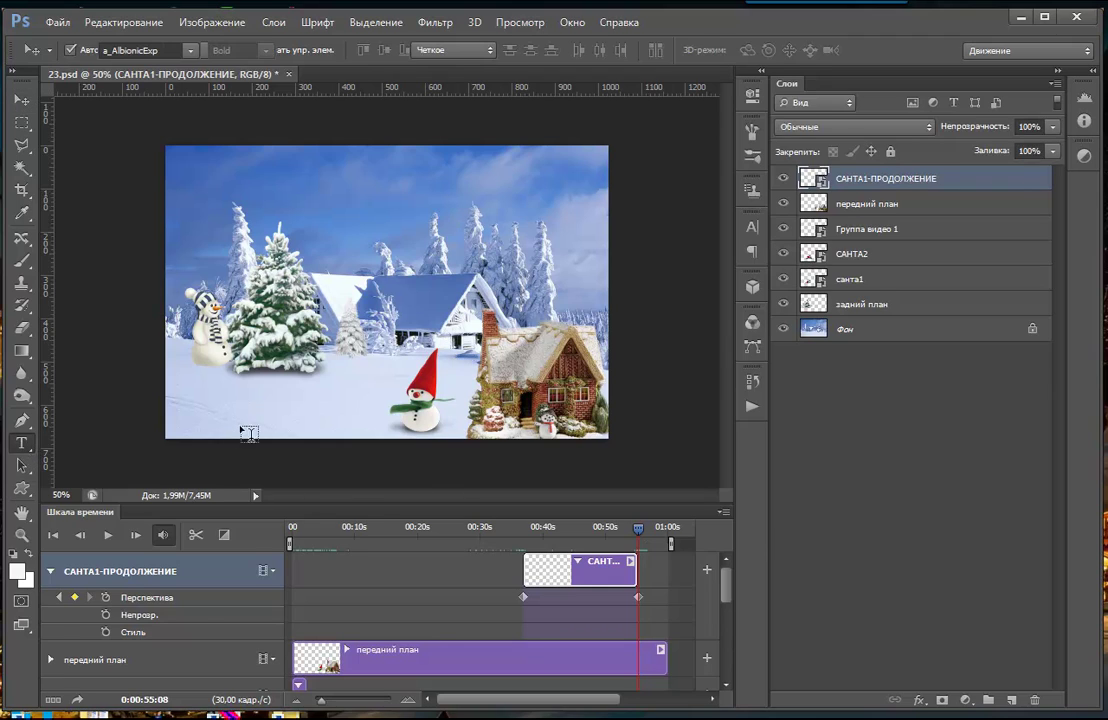
click(303, 192)
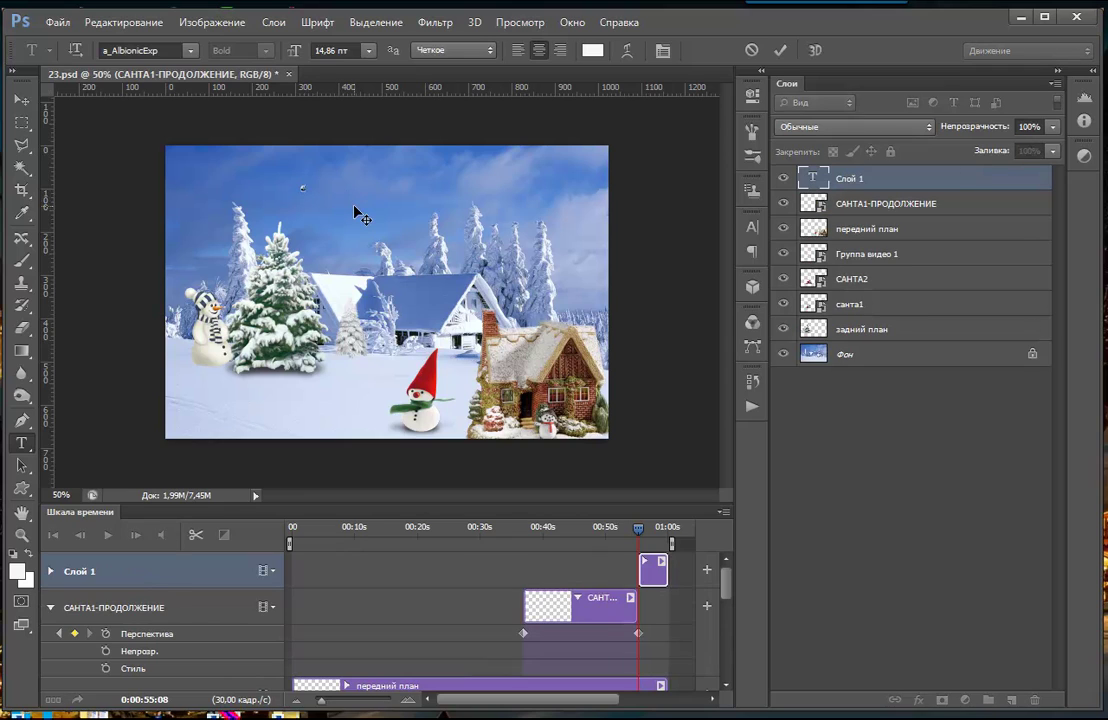
text(С Новым)
text( годом)
text(!)
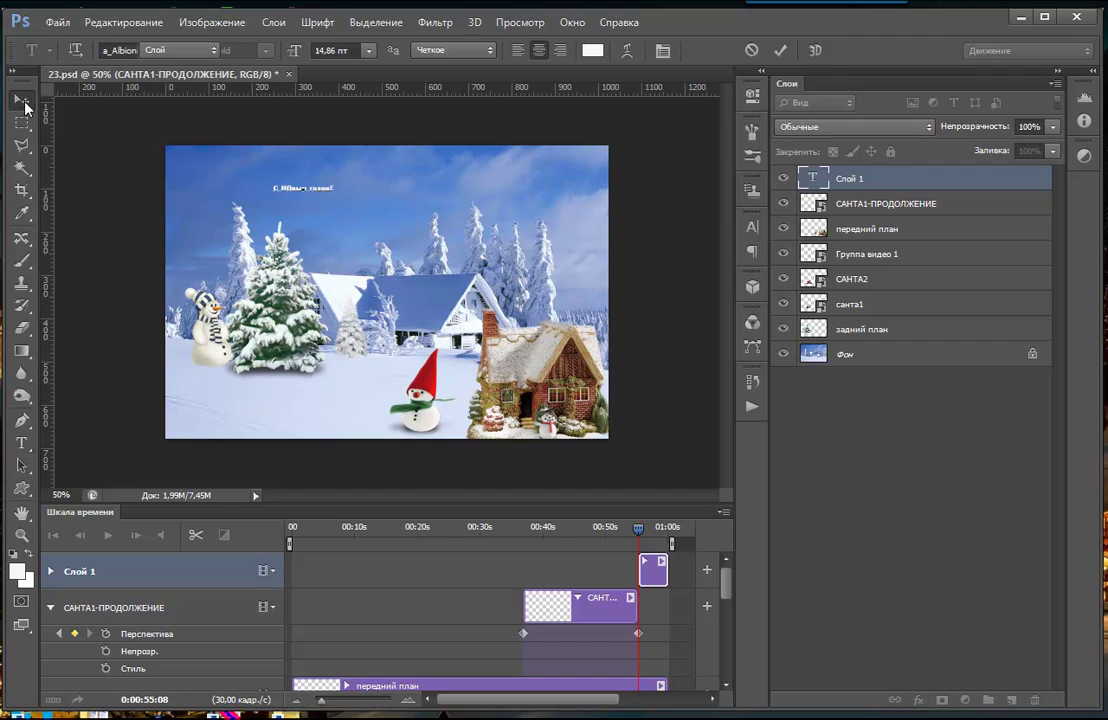
click(21, 100)
drag(326, 195, 402, 196)
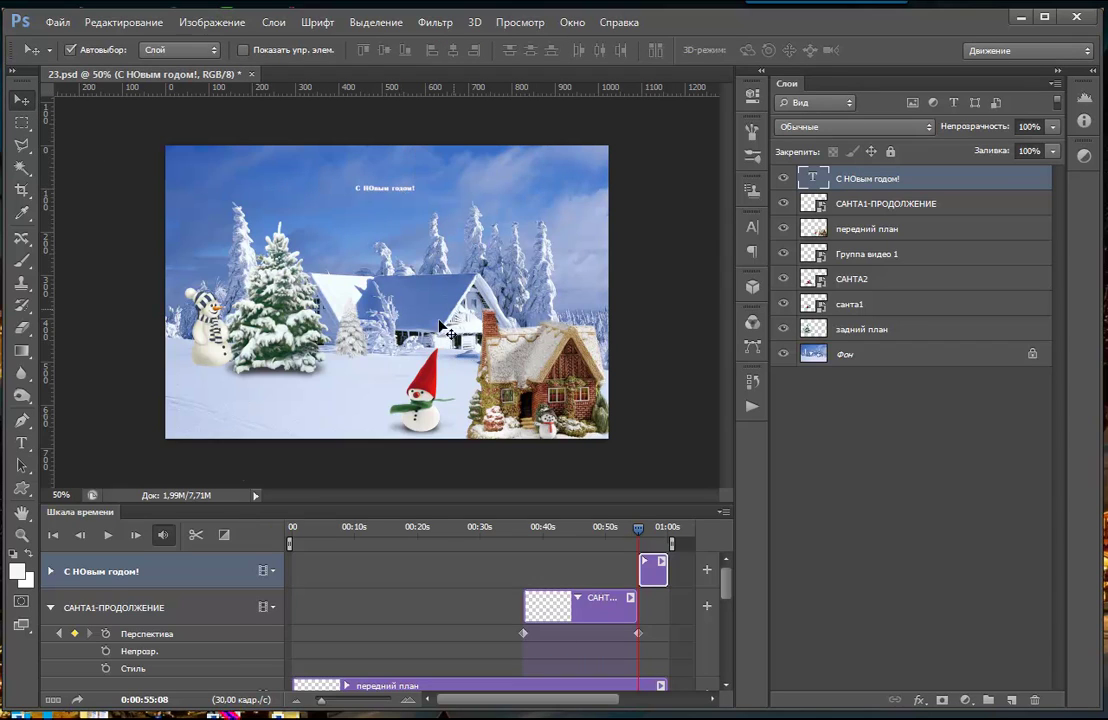
Add keyframes on the title and set its opacity to 0% at 0:00:55:08
click(50, 571)
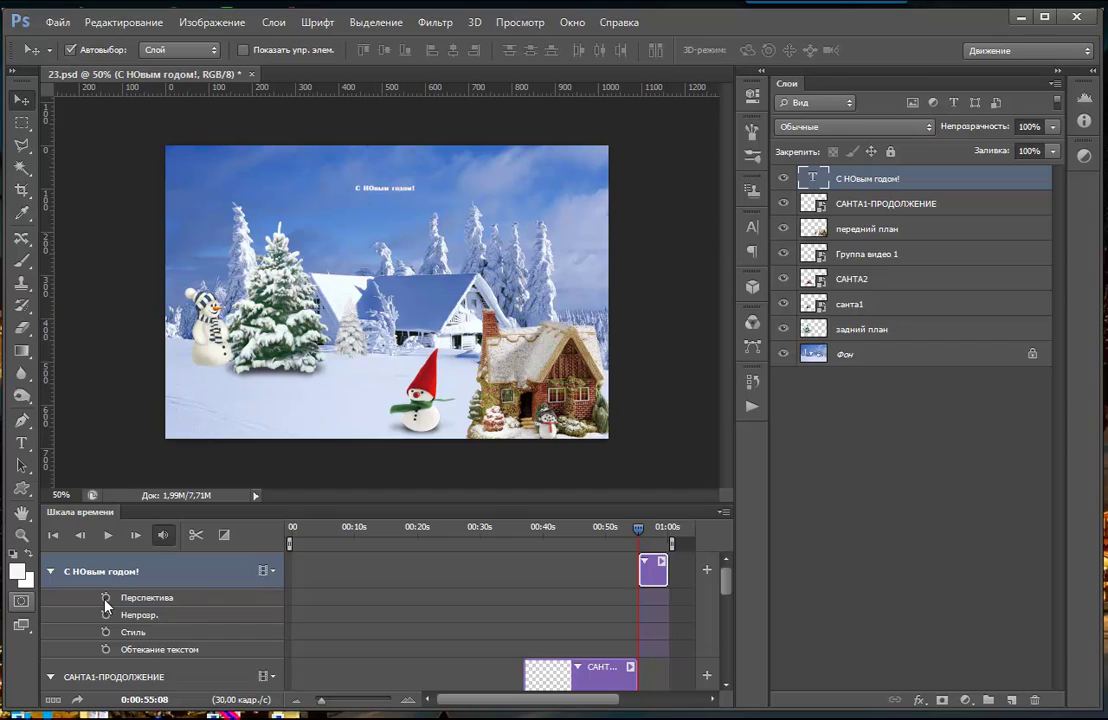
click(105, 598)
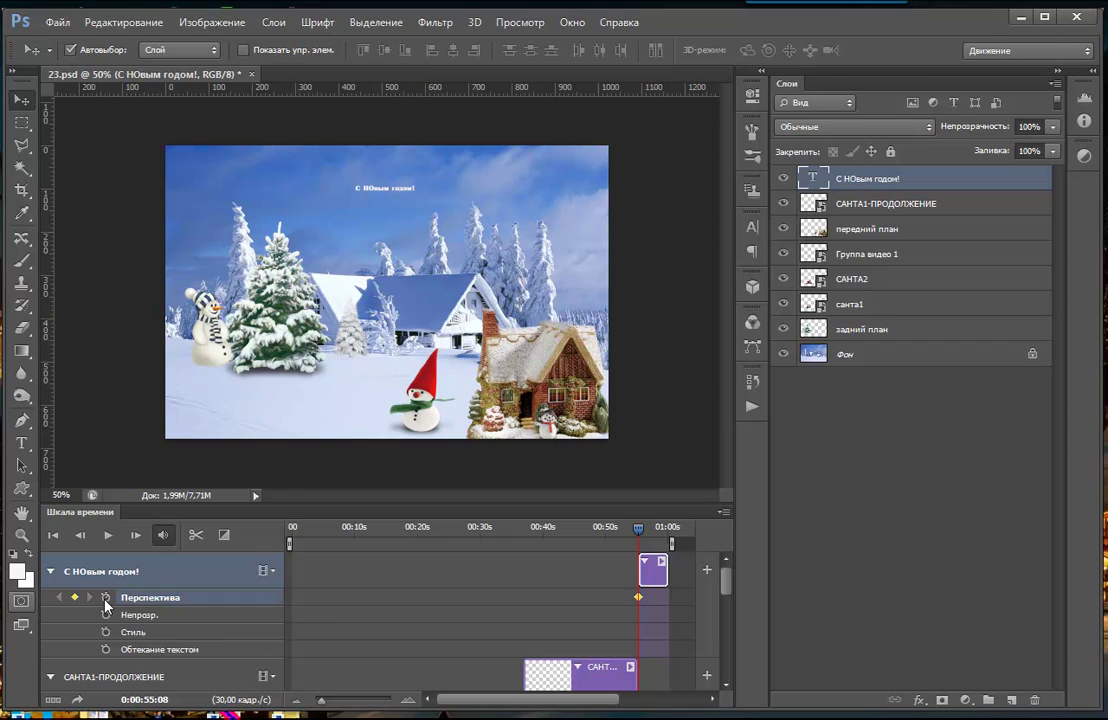
click(105, 614)
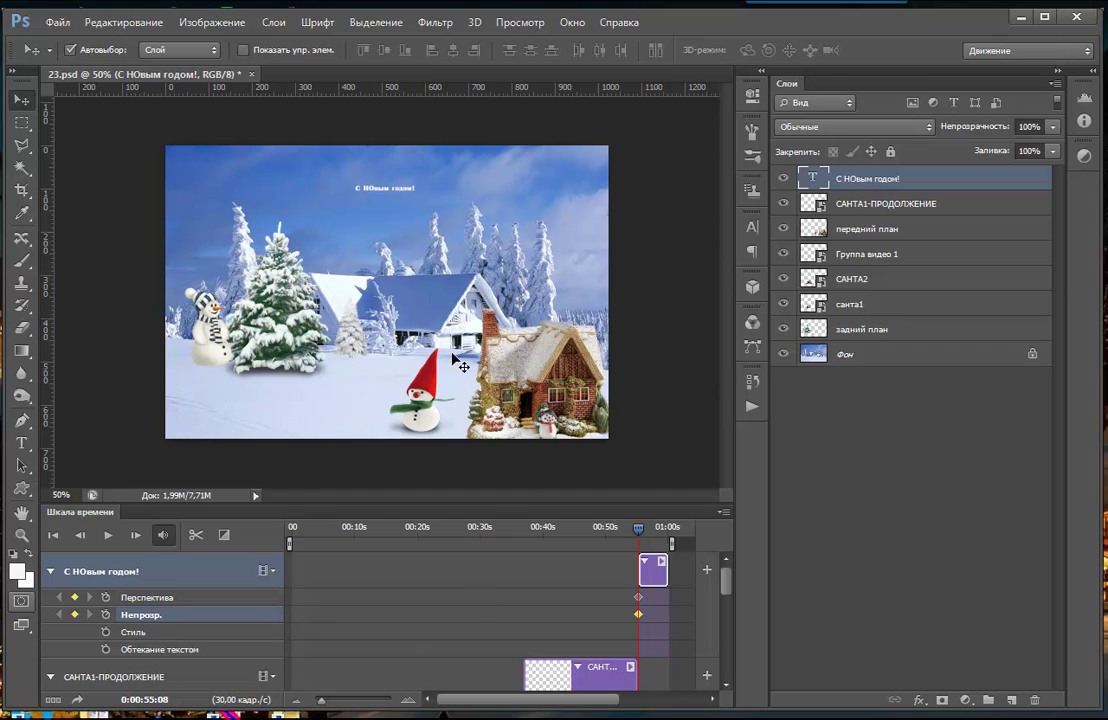
click(1052, 127)
drag(1052, 150, 962, 150)
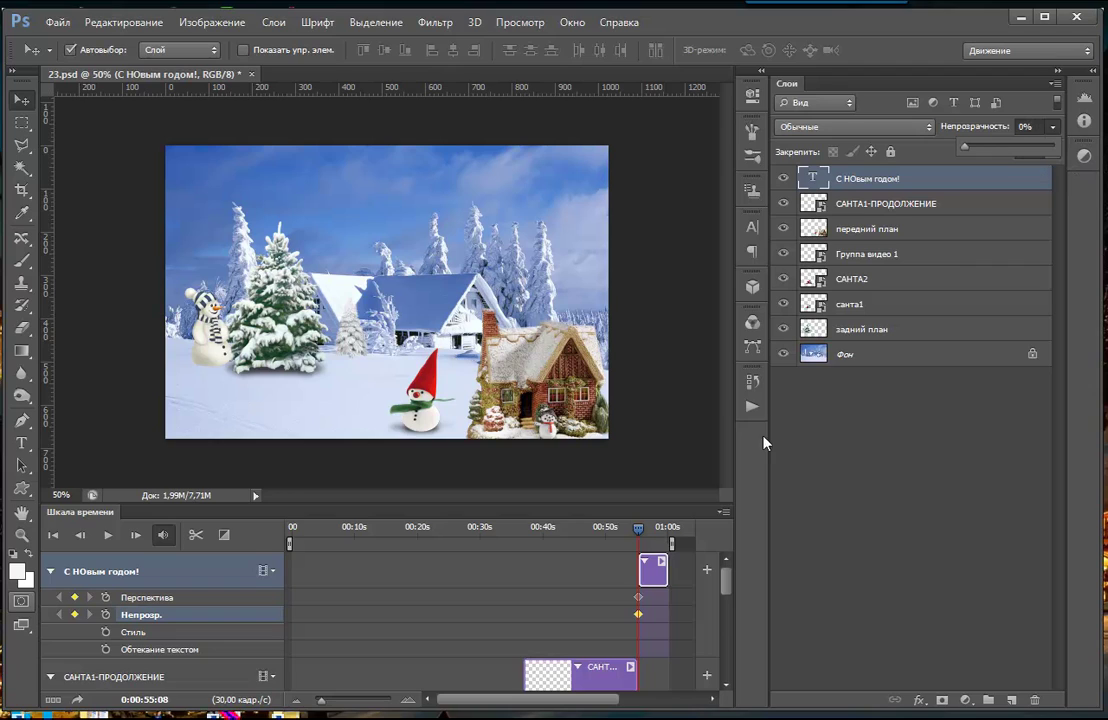
Set the title's opacity back to 100% at 0:00:58:05
drag(640, 530, 656, 531)
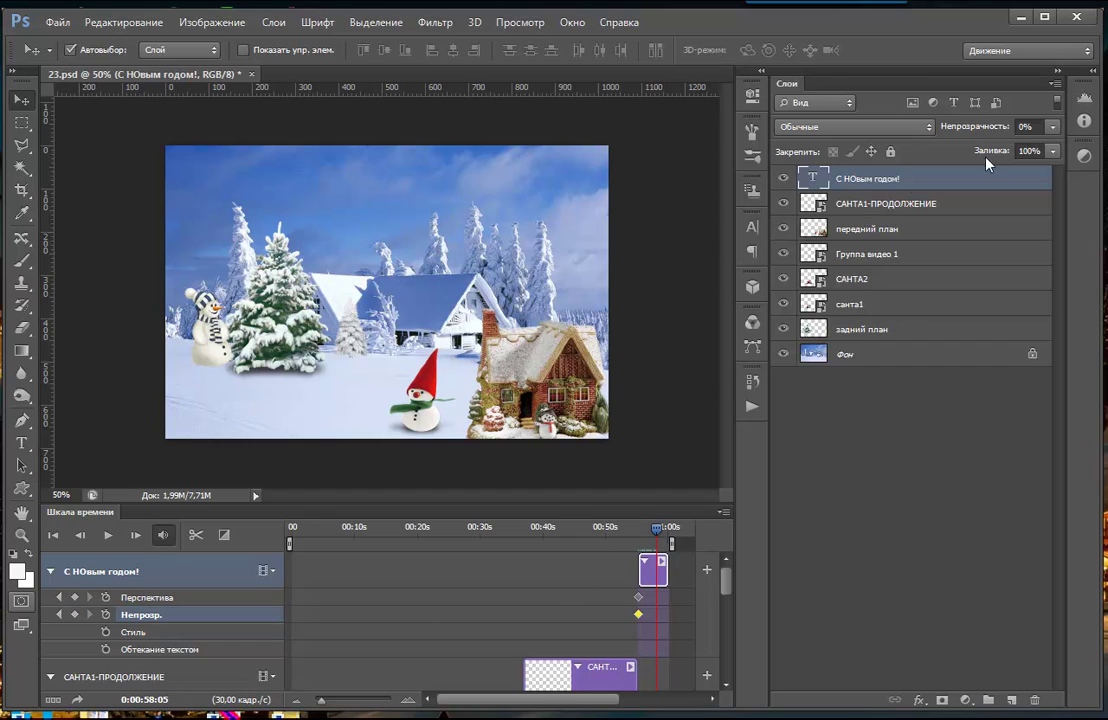
click(1053, 127)
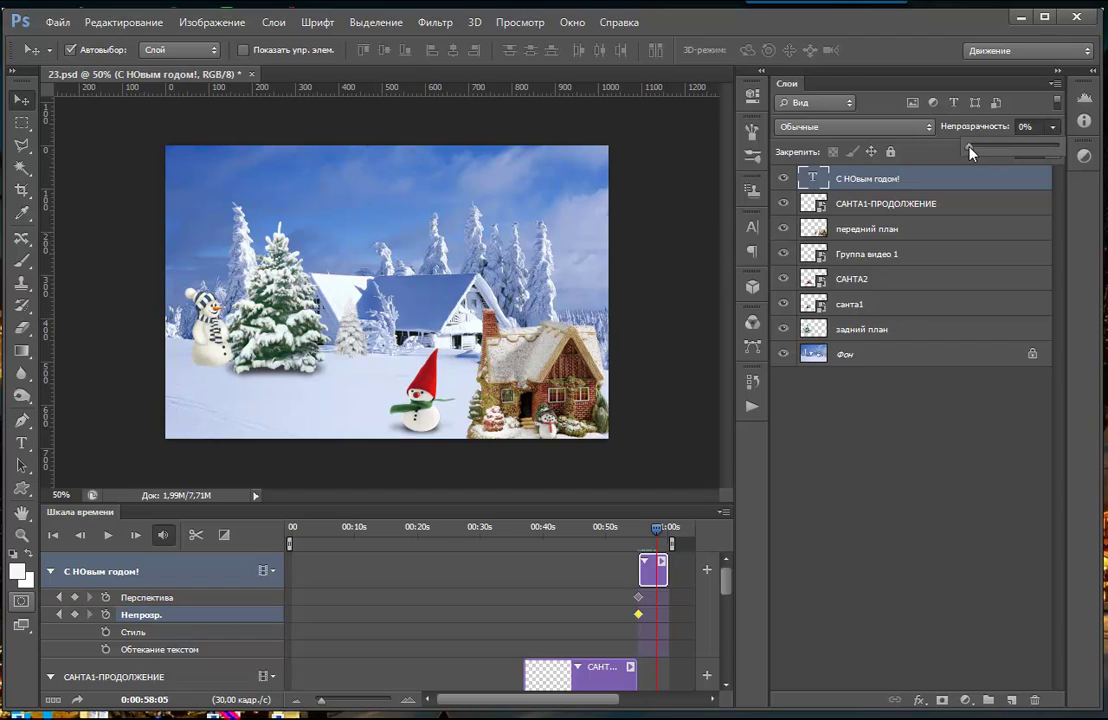
drag(1048, 158, 1062, 158)
Scale the title text up across the top of the scene, making it slightly shorter
key(ctrl+t)
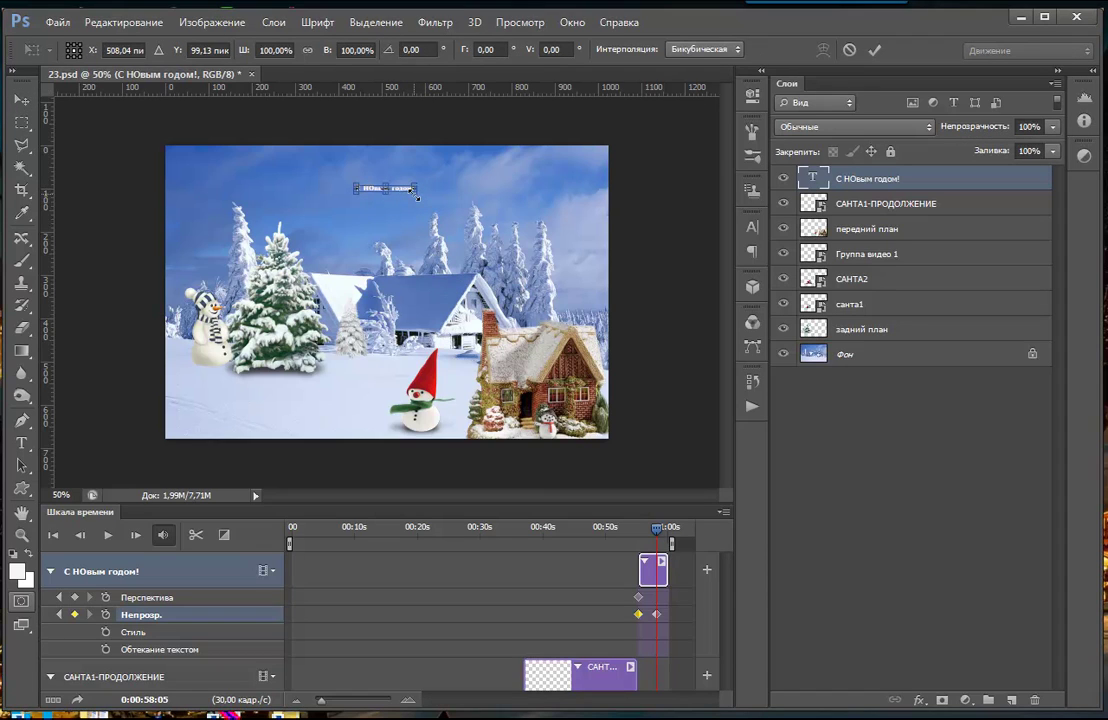
drag(417, 198, 603, 250)
mouse_move(535, 235)
mouse_down()
mouse_move(470, 213)
mouse_move(466, 229)
mouse_up()
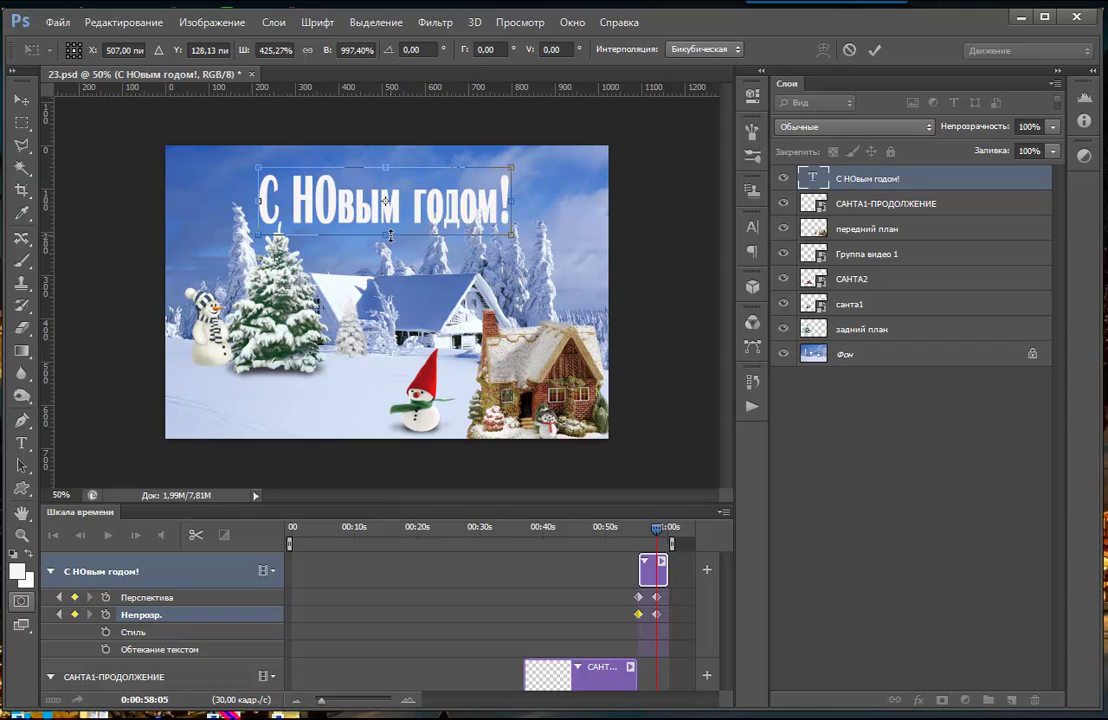
drag(390, 233, 366, 210)
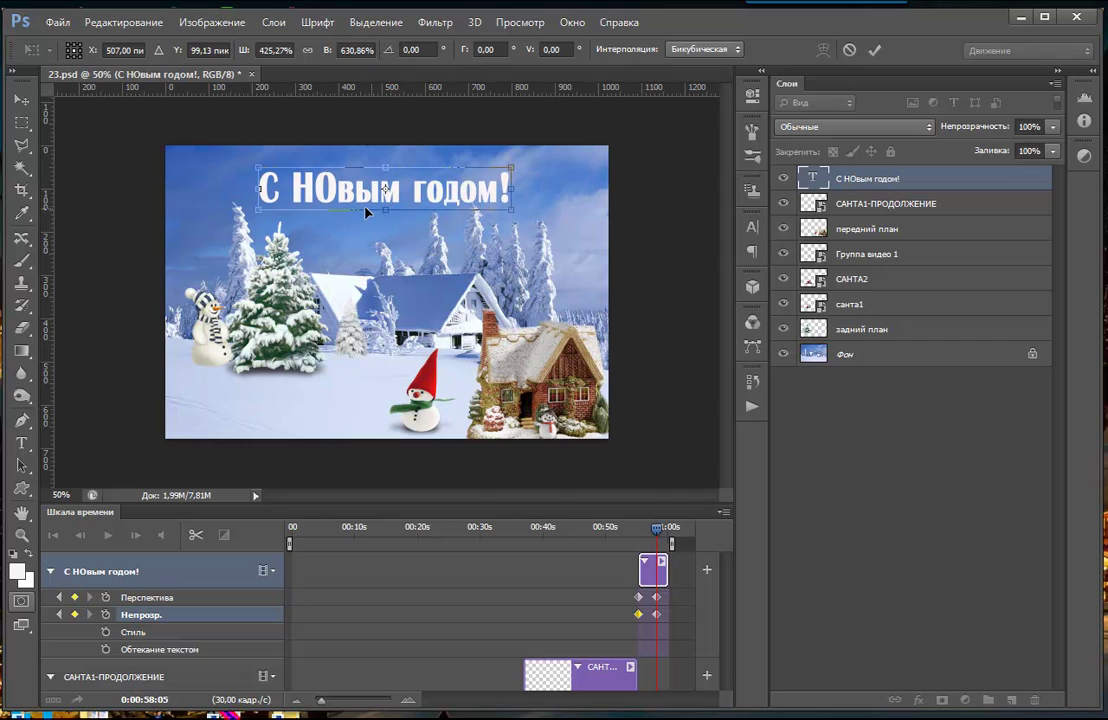
key(Return)
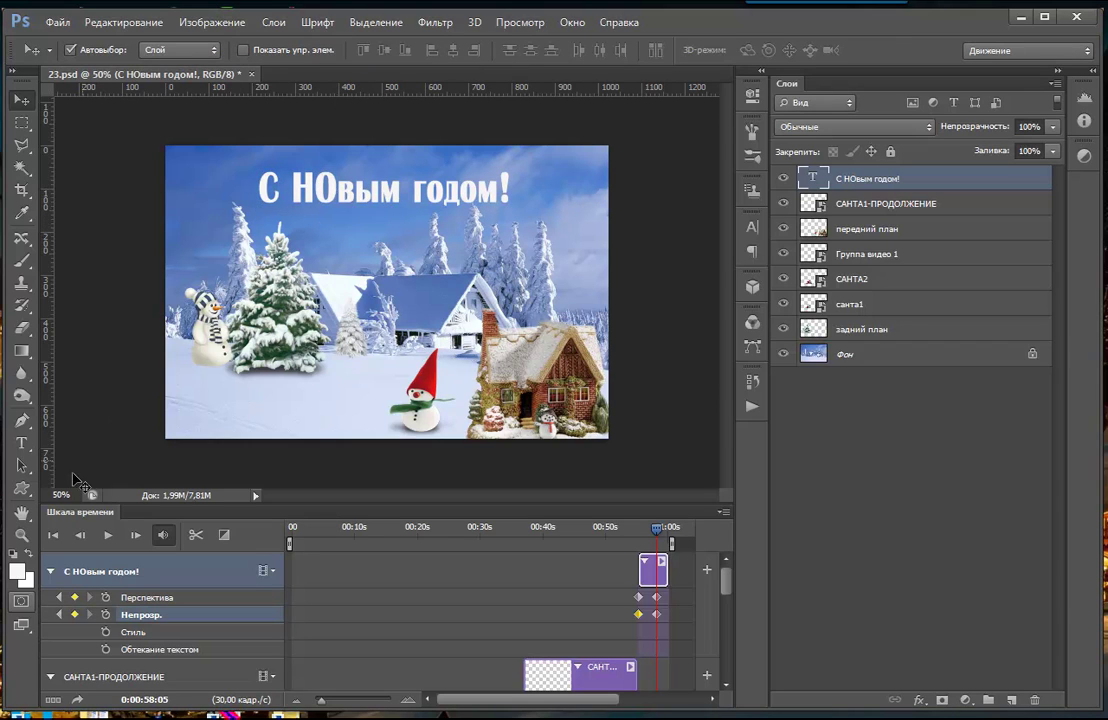
Replace the capital О with a lowercase о so the title reads 'С Новым годом!'
click(22, 443)
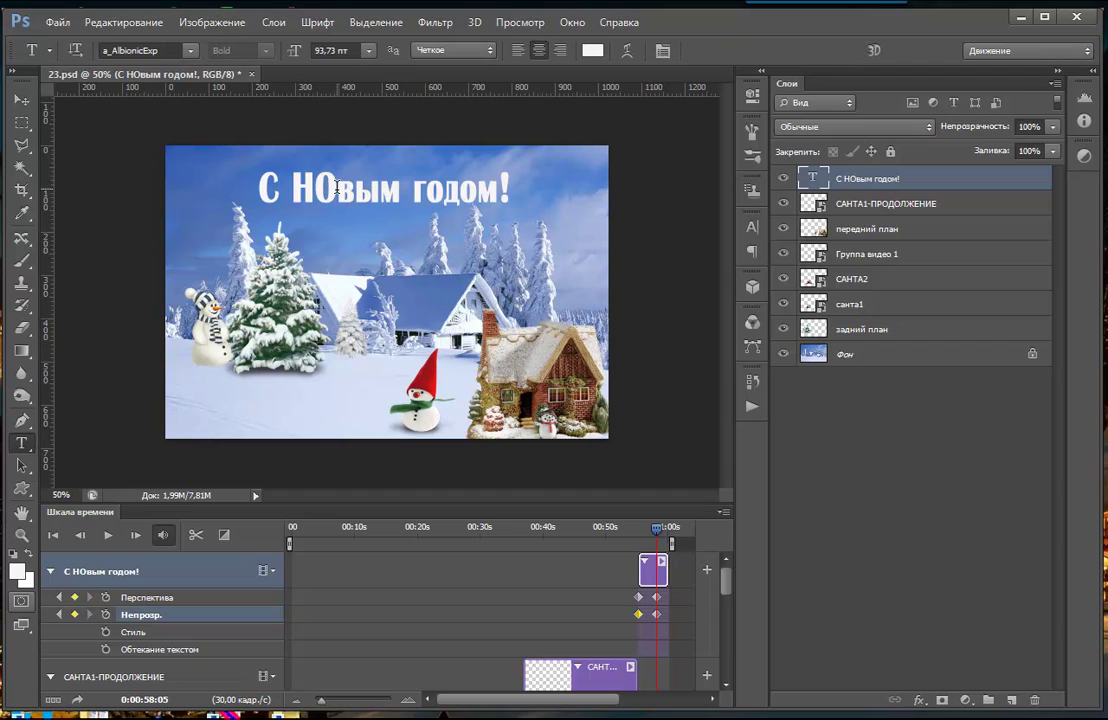
click(384, 192)
key(BackSpace)
text(о)
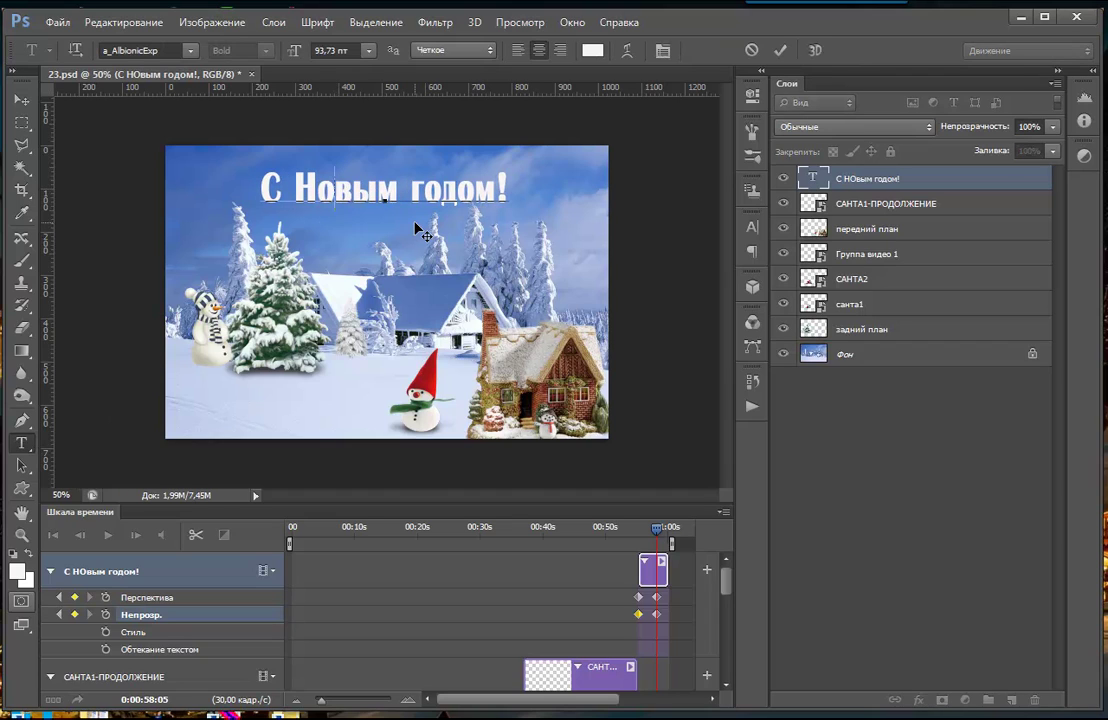
click(653, 531)
drag(655, 537, 628, 537)
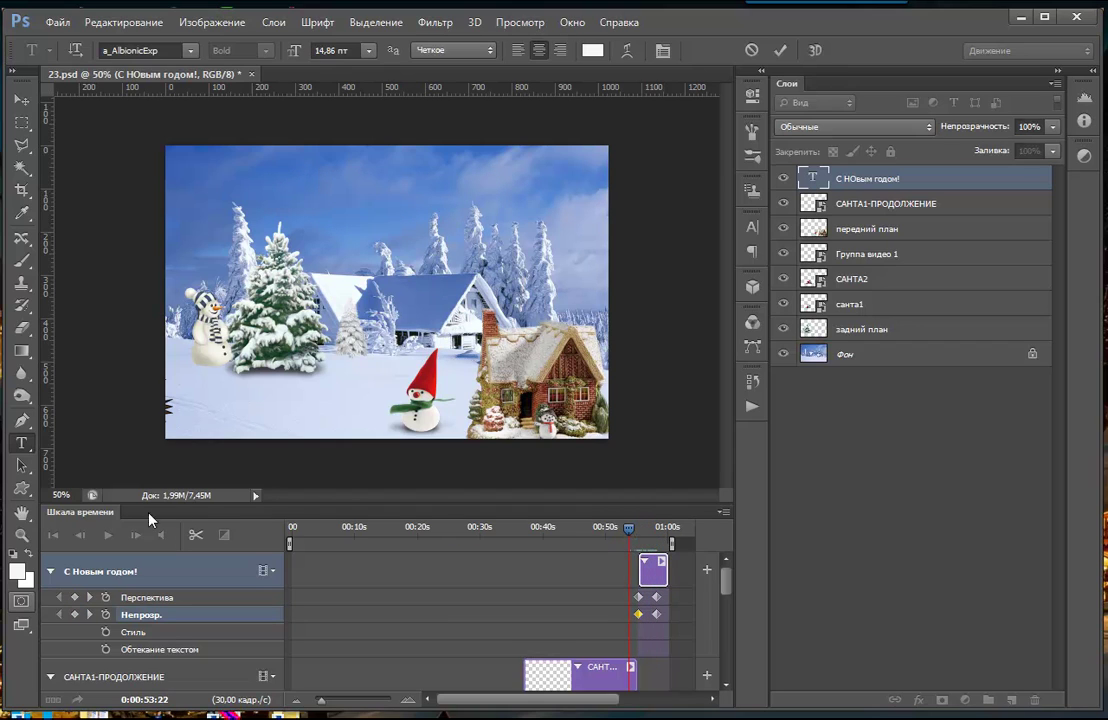
click(105, 536)
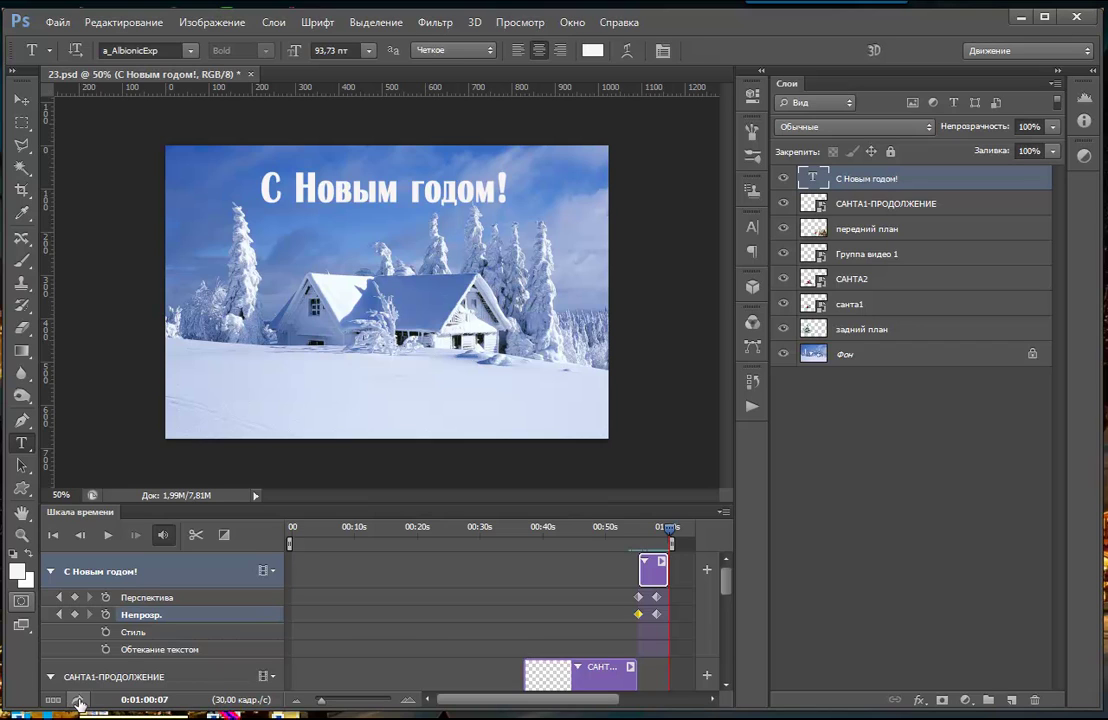
Start a Render Video export and rename the output file to 24.mp4
click(57, 22)
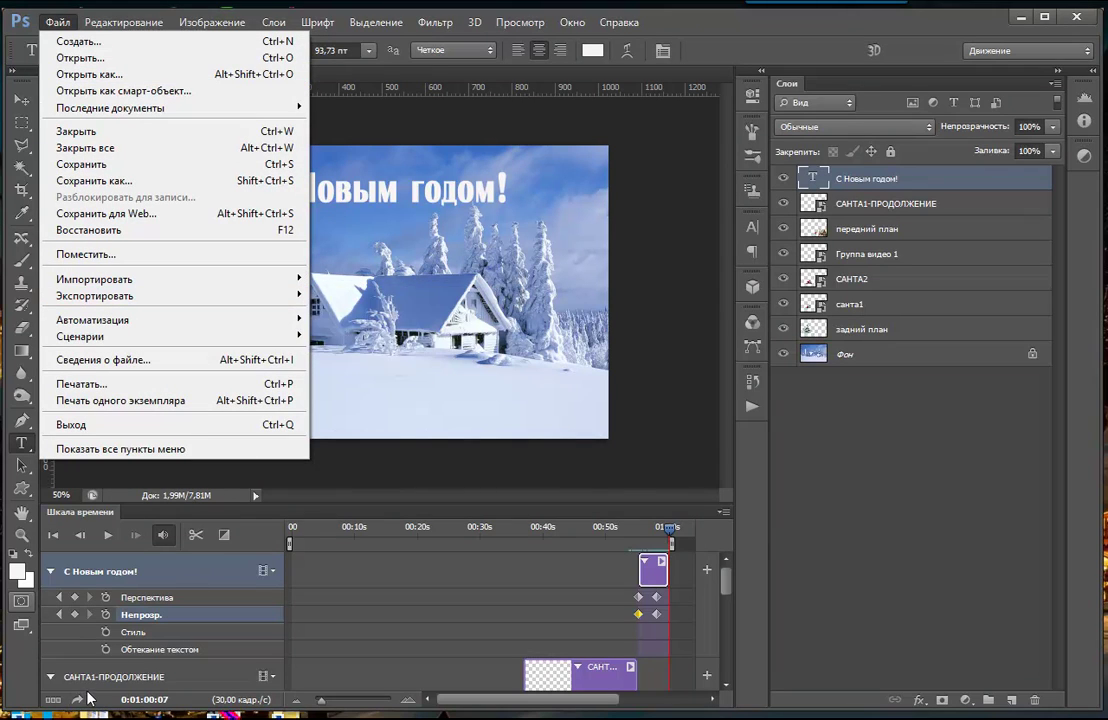
click(72, 609)
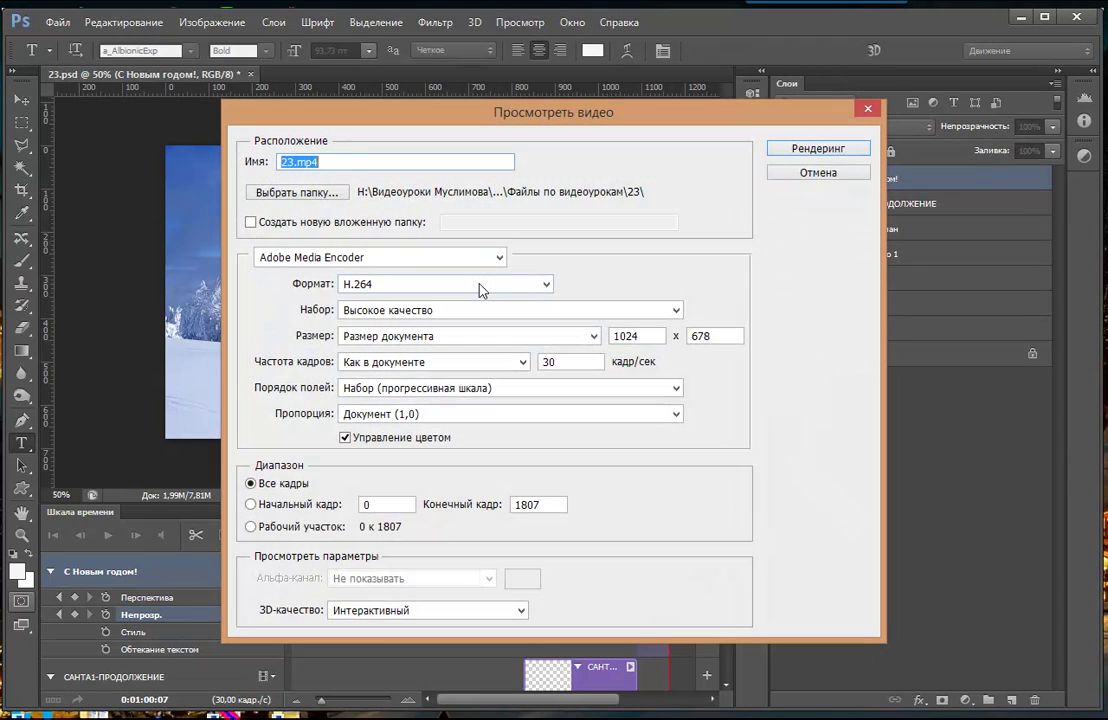
click(293, 163)
key(BackSpace)
text(4)
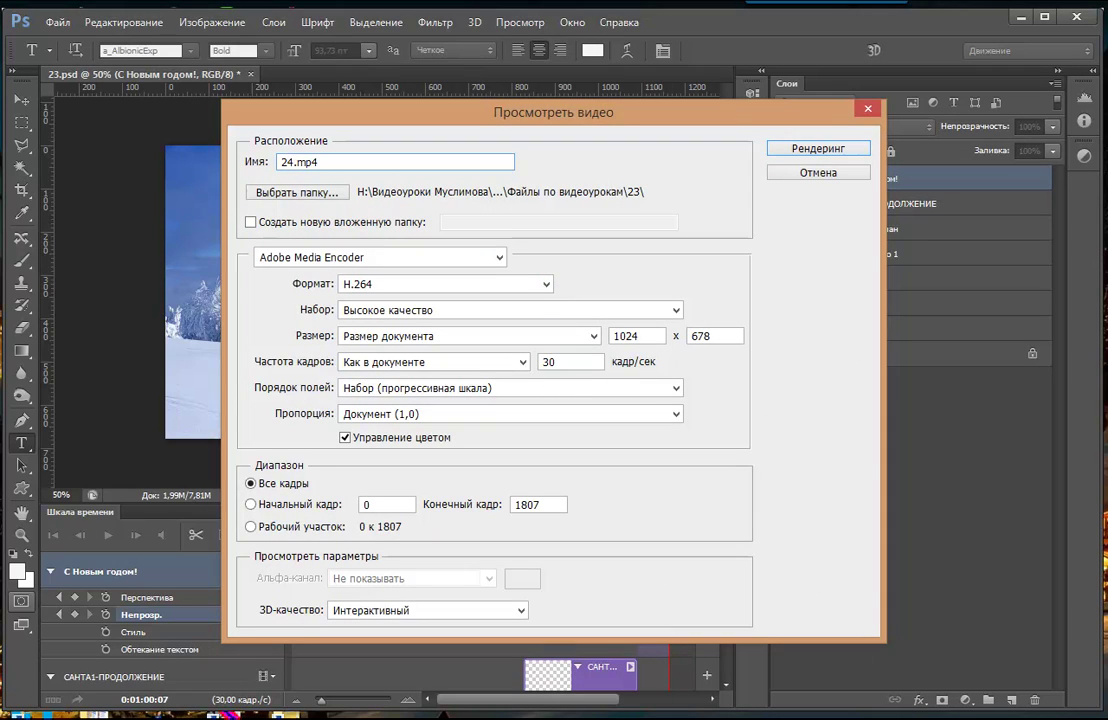
key(shift+End)
click(330, 161)
Set the render output location to folder 24
click(296, 192)
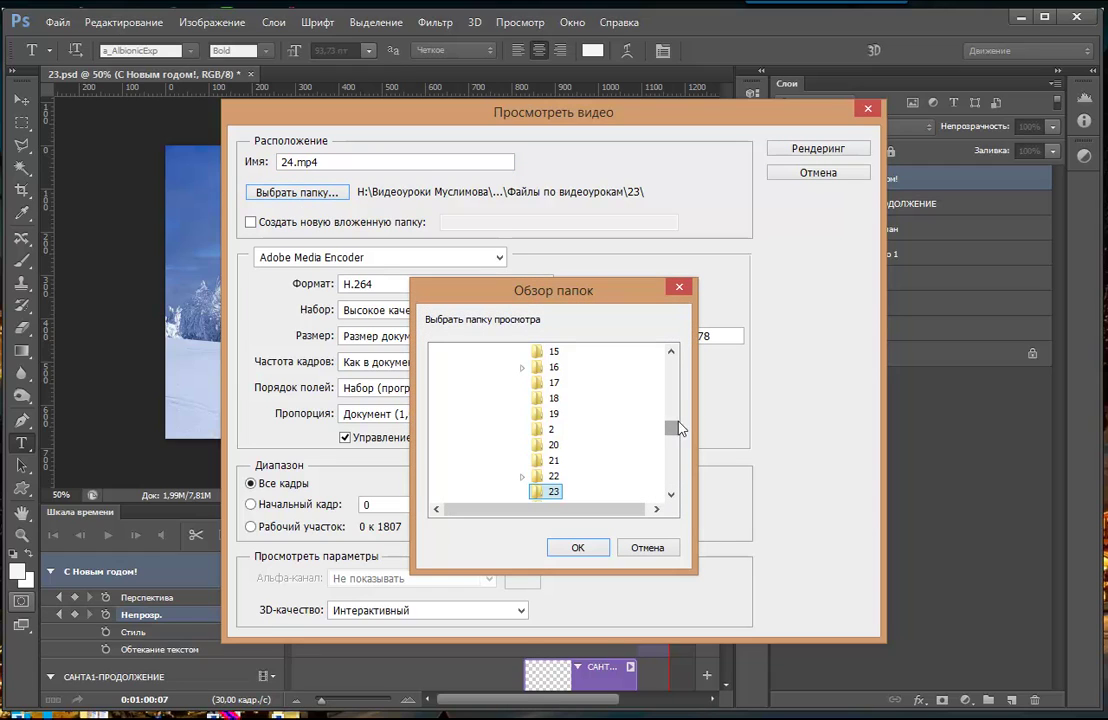
drag(675, 432, 675, 441)
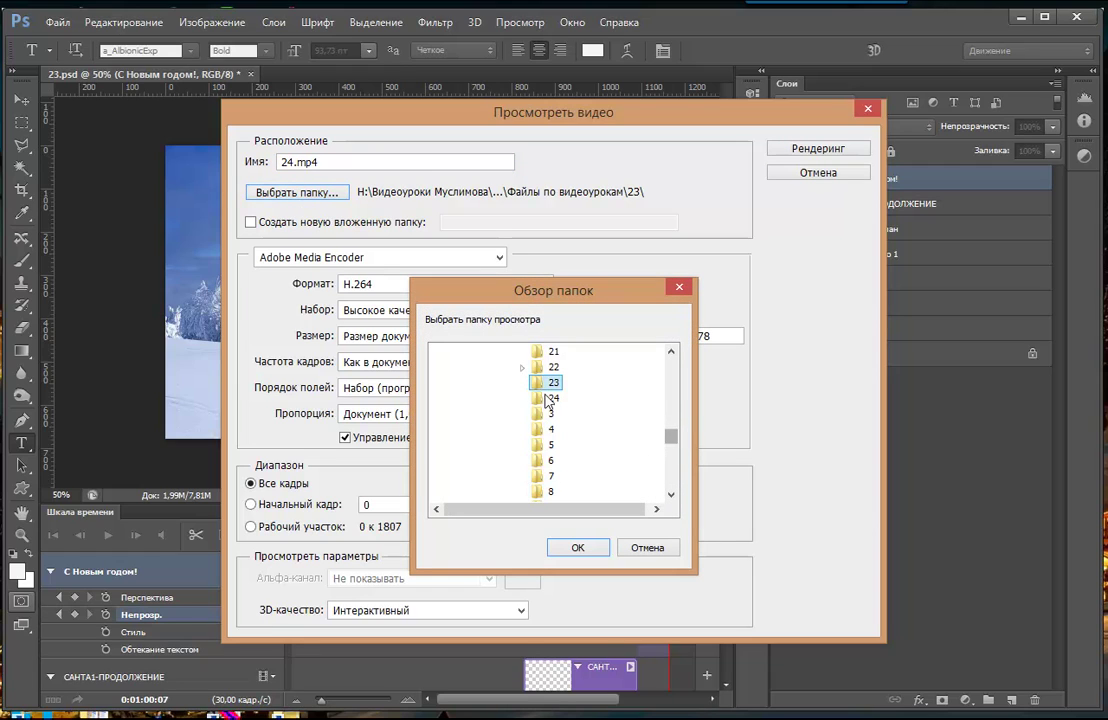
click(553, 398)
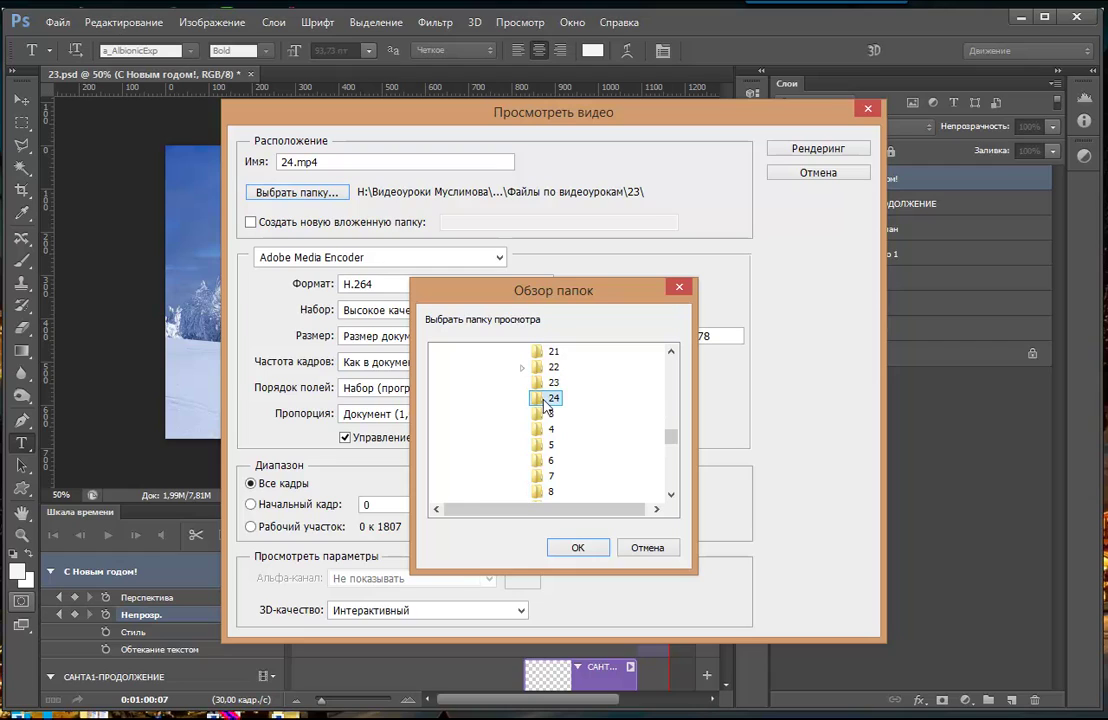
click(578, 548)
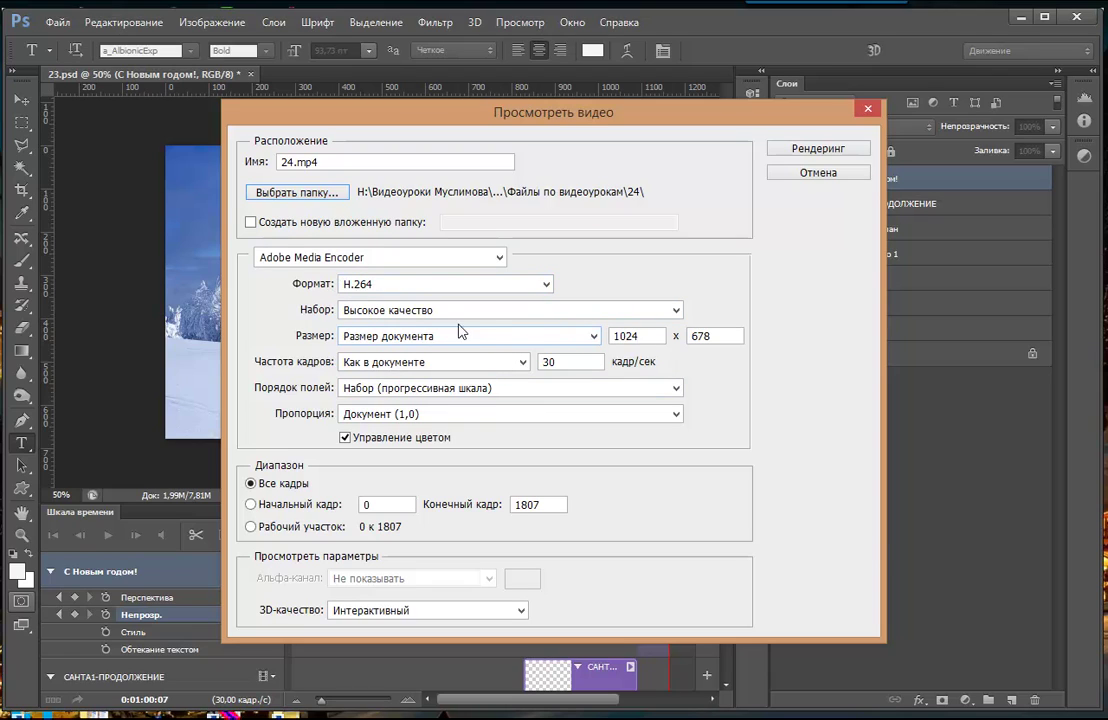
Keep the Высокое качество preset, verify the 1024×678 size, and render 24.mp4
click(676, 310)
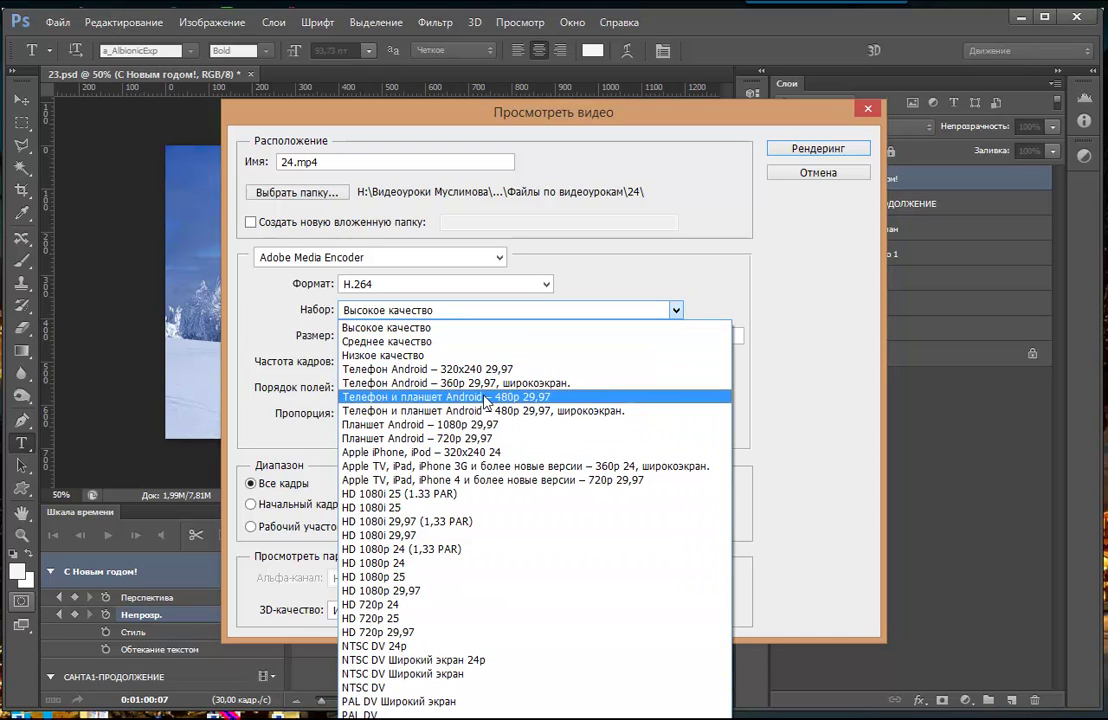
click(731, 117)
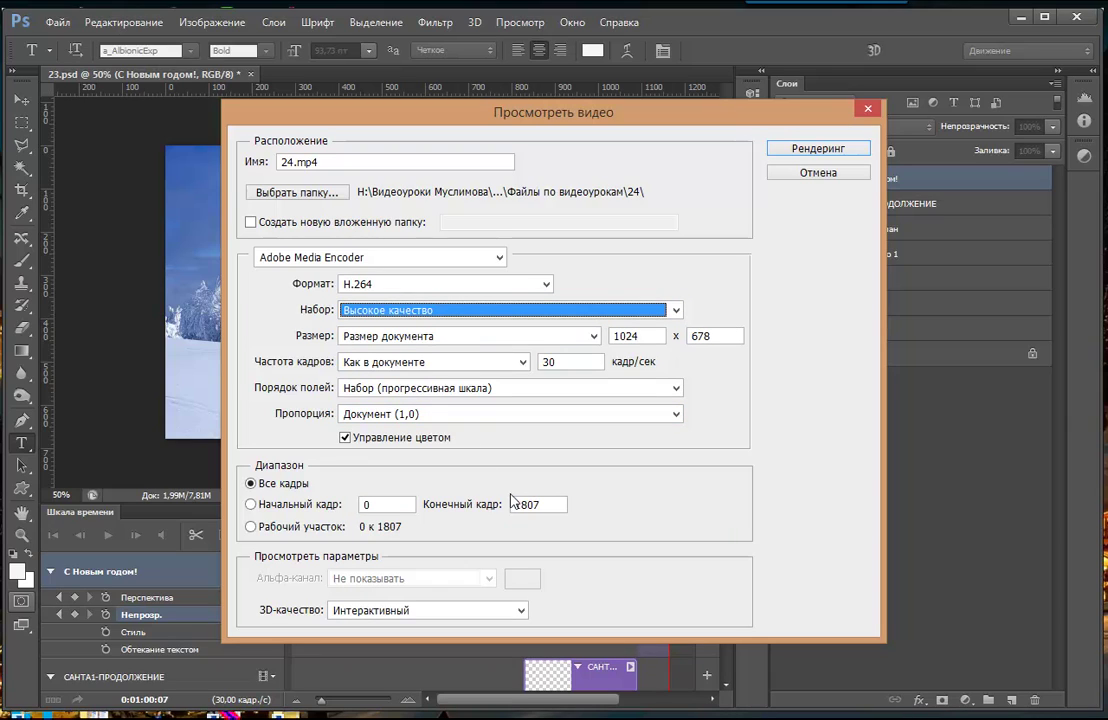
drag(640, 334, 621, 334)
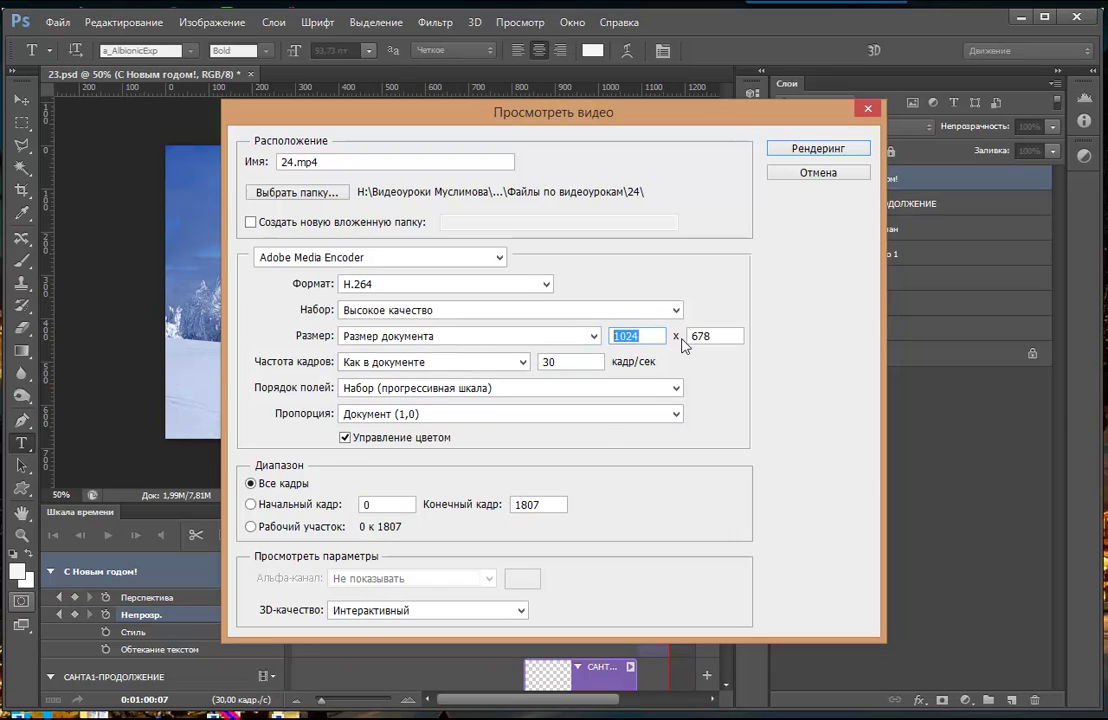
drag(714, 339, 683, 338)
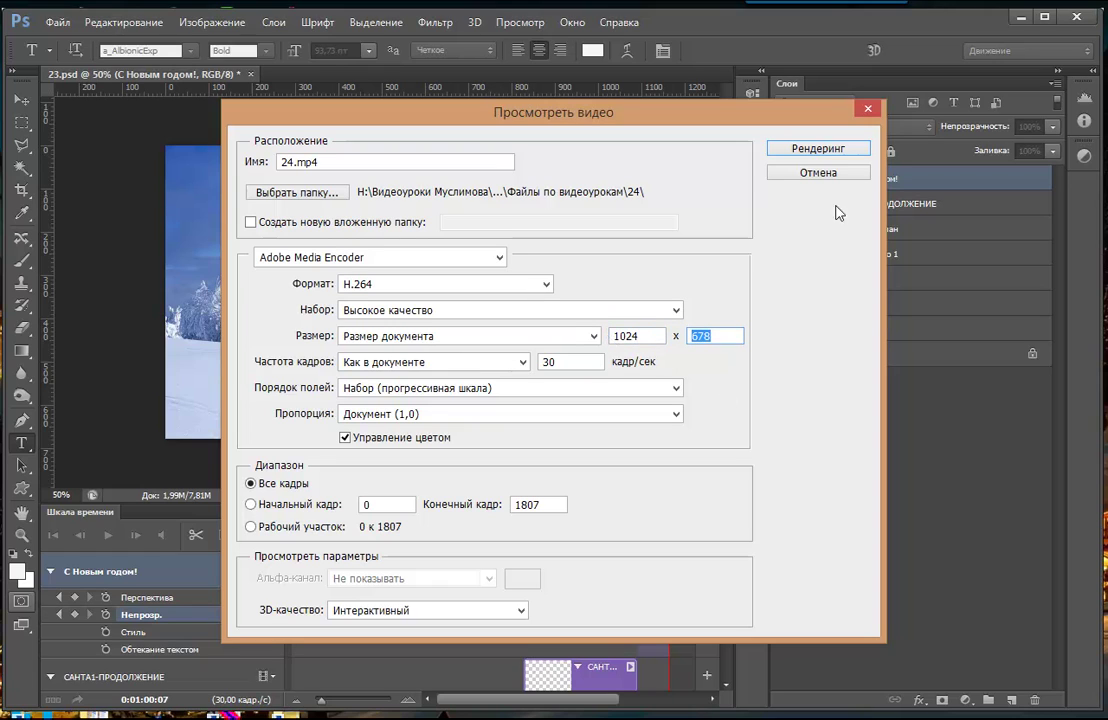
click(818, 149)
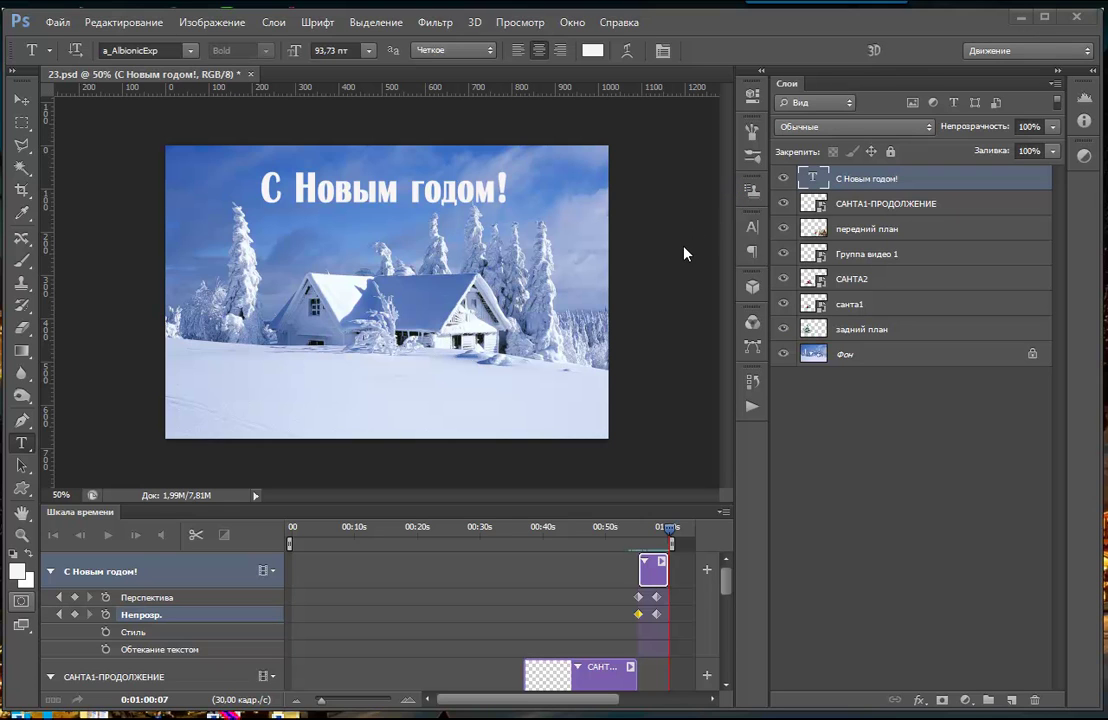
Minimize Photoshop and open folder 24 in Explorer, selecting 24.mp4
click(1021, 19)
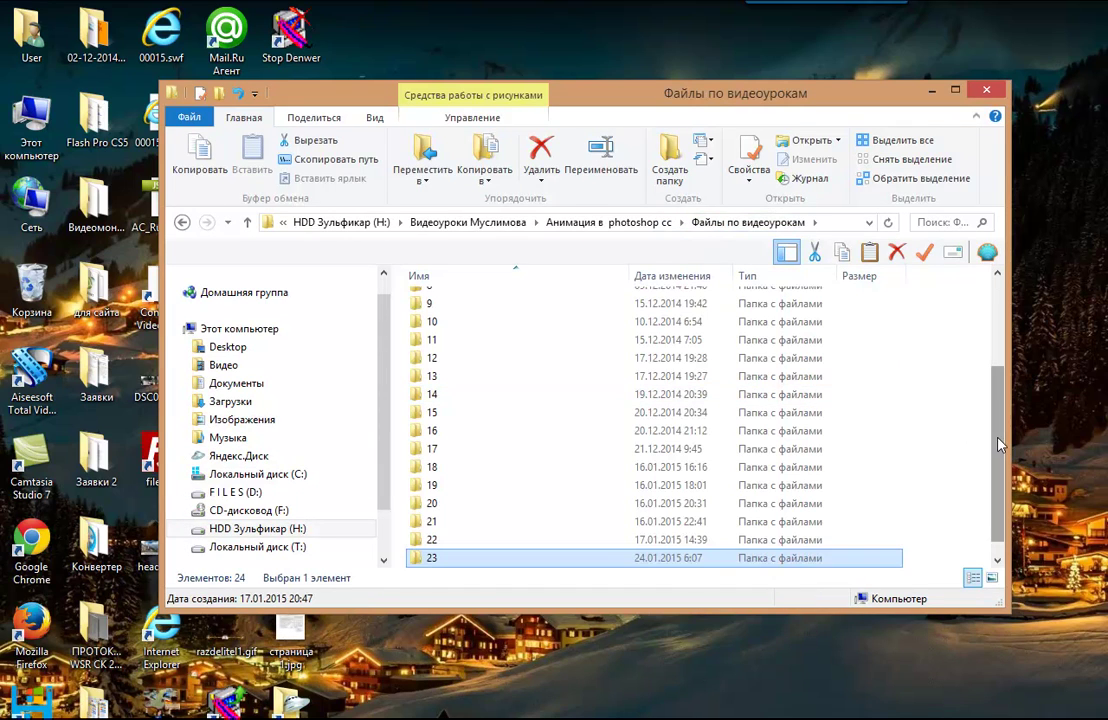
double_click(452, 560)
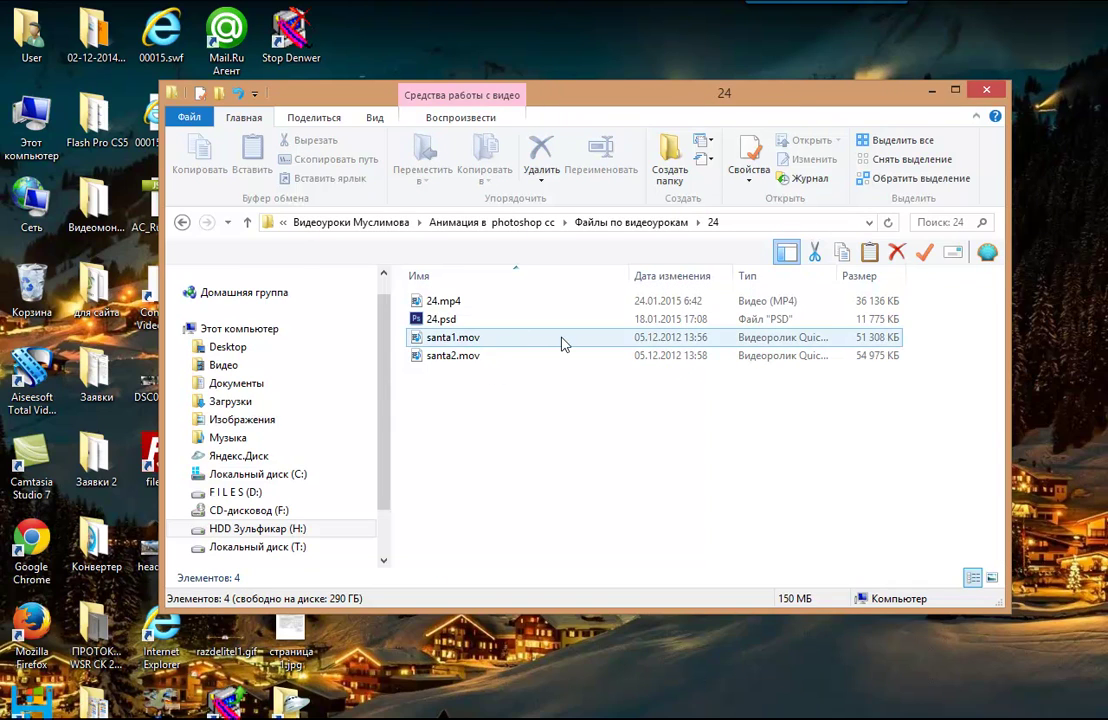
click(446, 304)
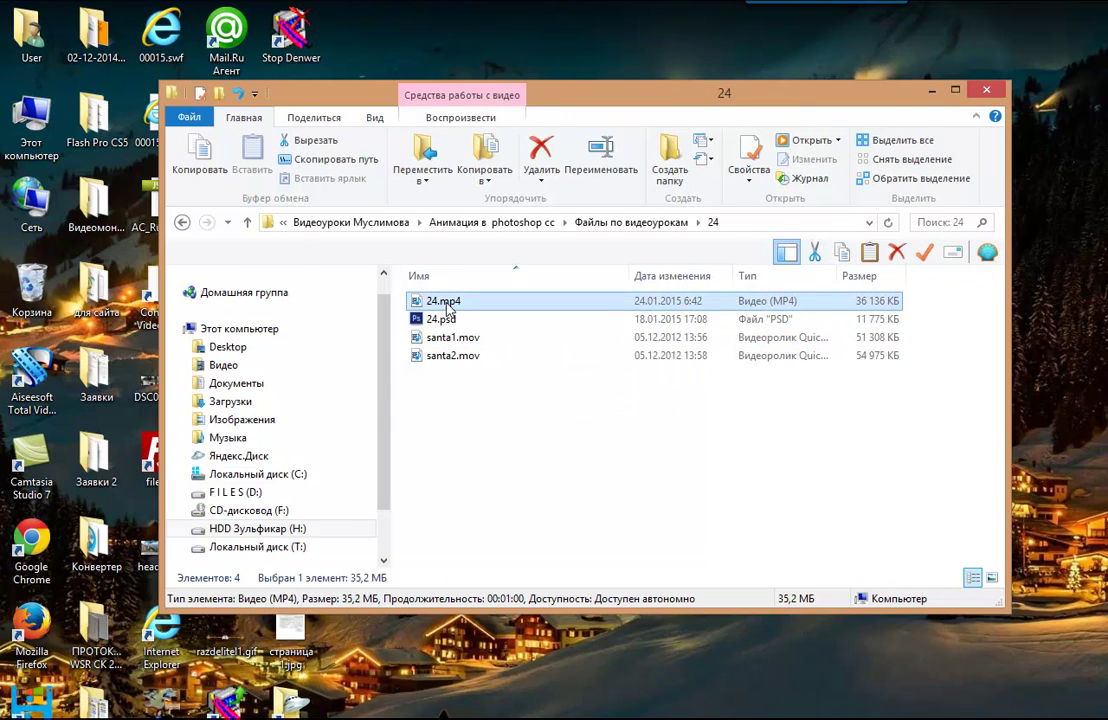
Play 24.mp4 and watch Santa and the fading 'С Новым годом!' title appear
double_click(447, 311)
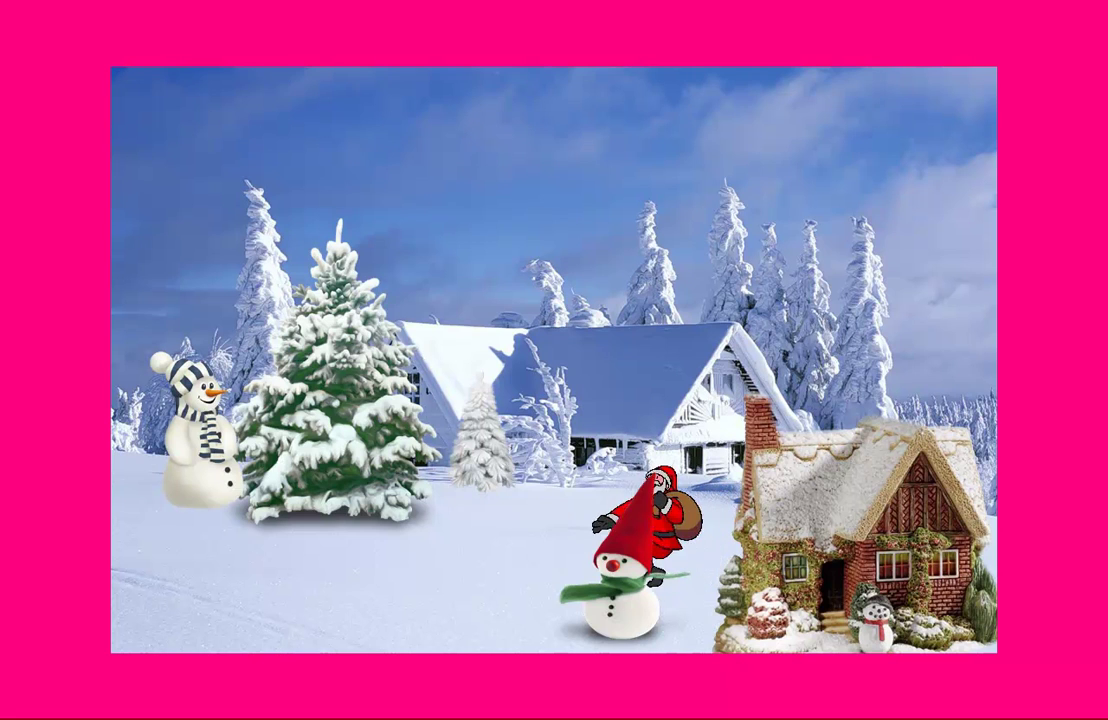